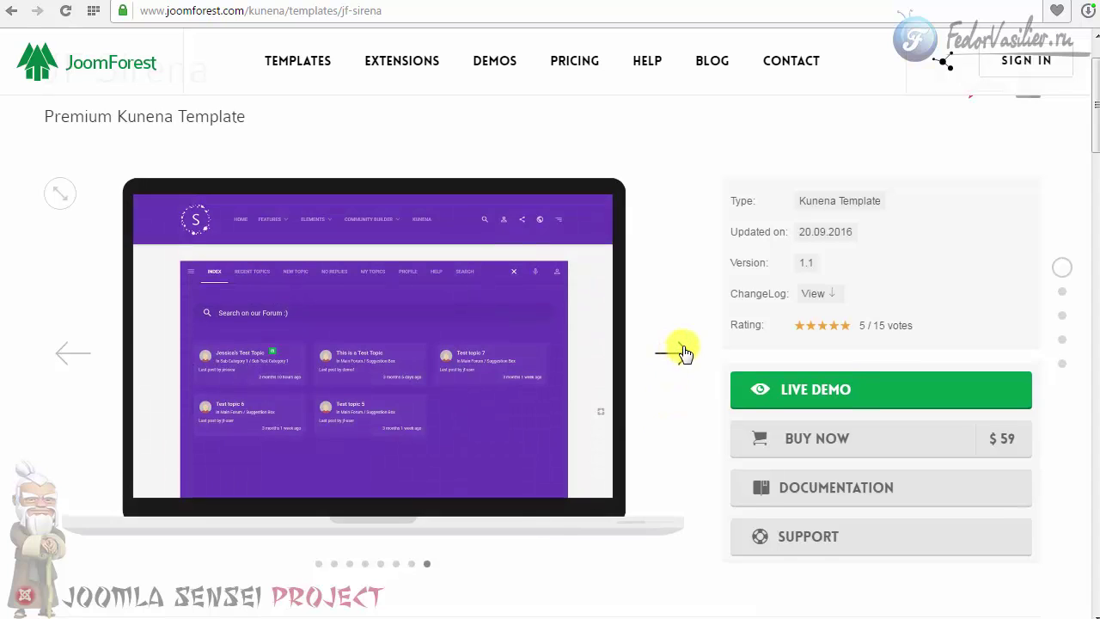
- Review the JF Sirena Kunena template page, including its preview images, version details and purchase options
scroll(682, 352, "up", 1)
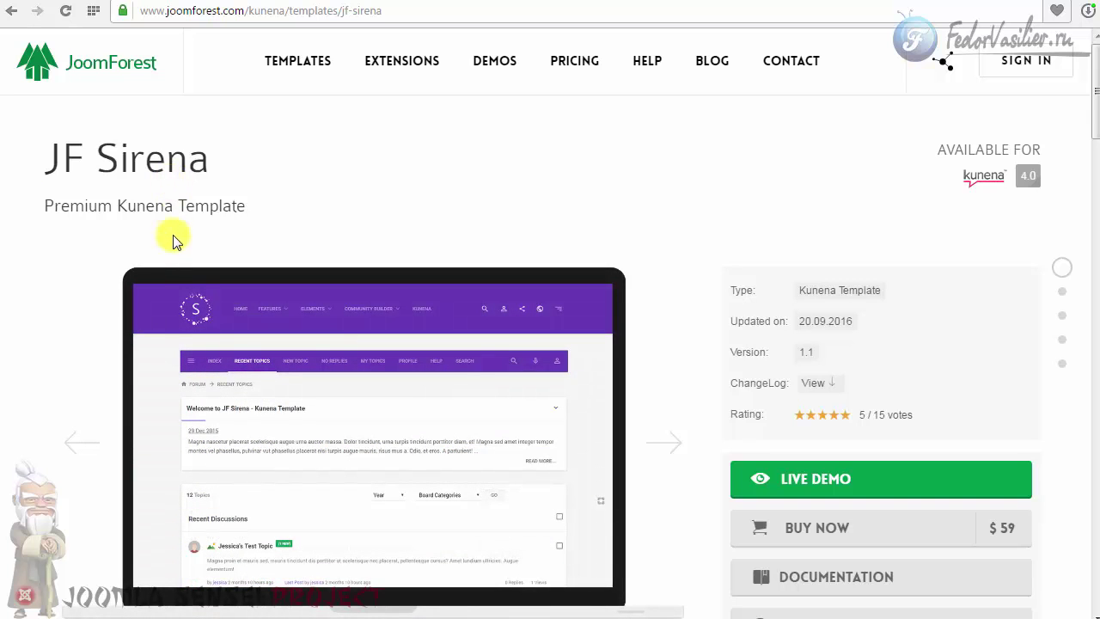
scroll(171, 247, "down", 2)
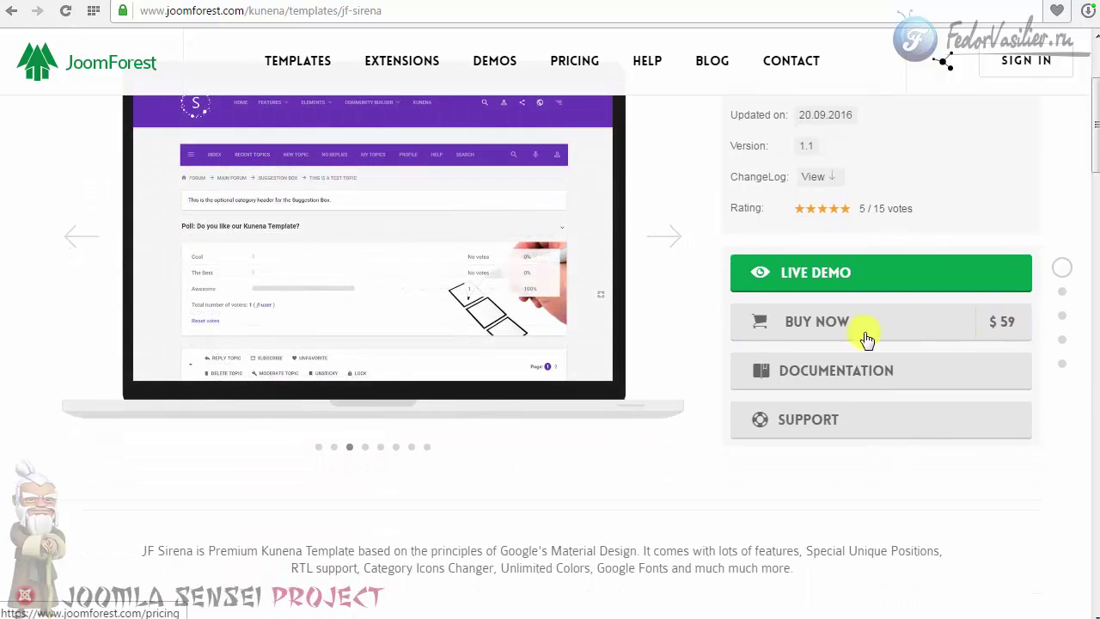
scroll(679, 334, "up", 2)
scroll(679, 333, "down", 2)
scroll(1004, 331, "up", 2)
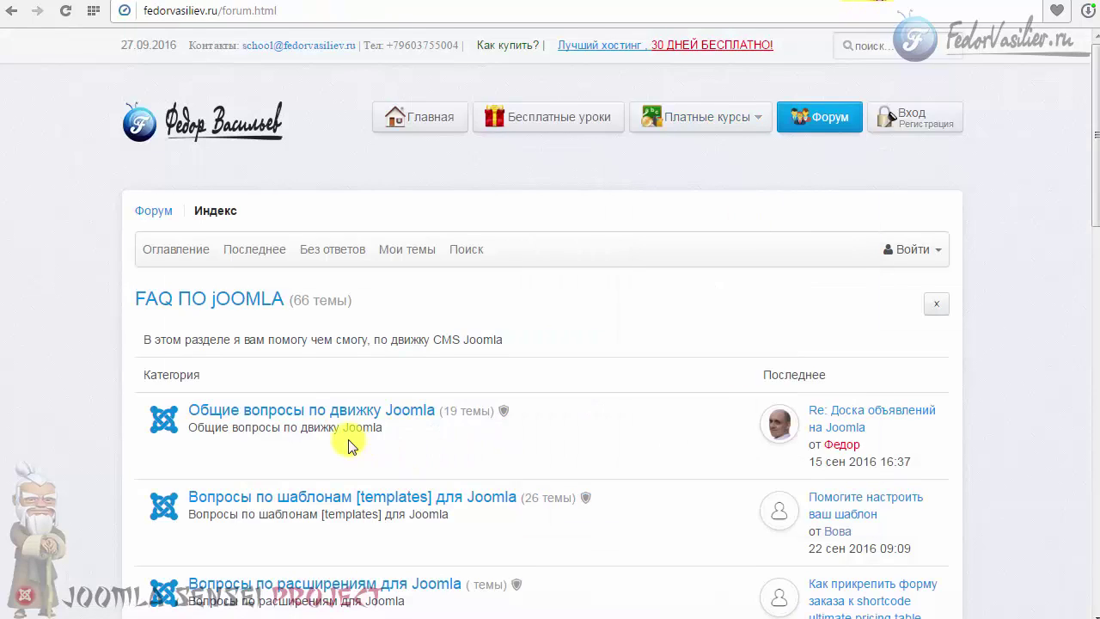
- Look over the forum index sections and open the category "Общие вопросы по движку Joomla"
scroll(348, 445, "down", 3)
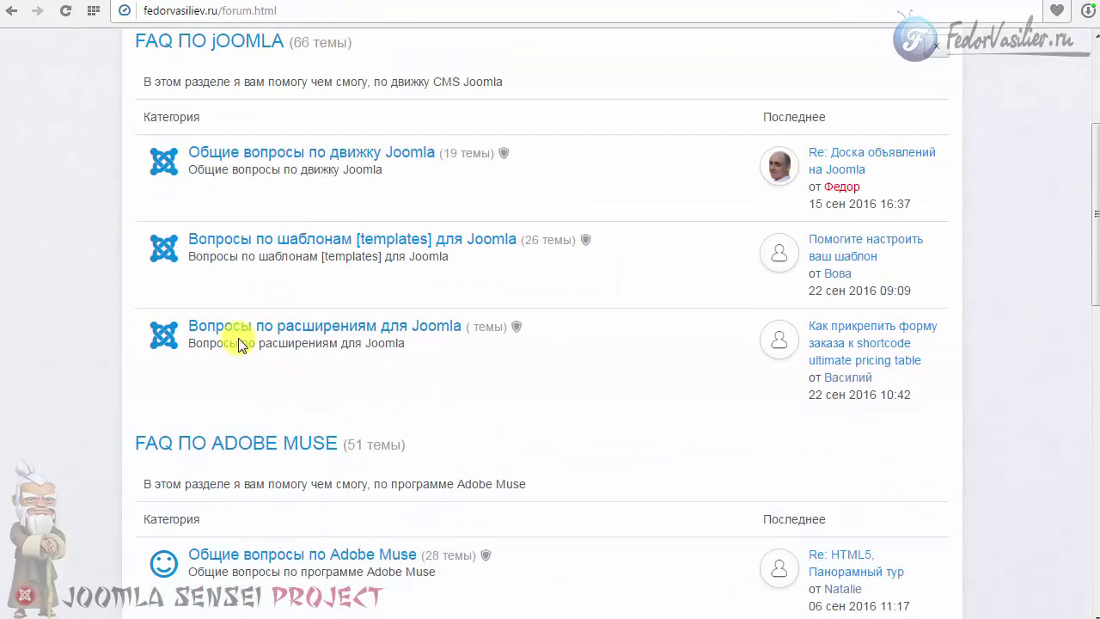
scroll(192, 331, "down", 3)
scroll(221, 442, "down", 1)
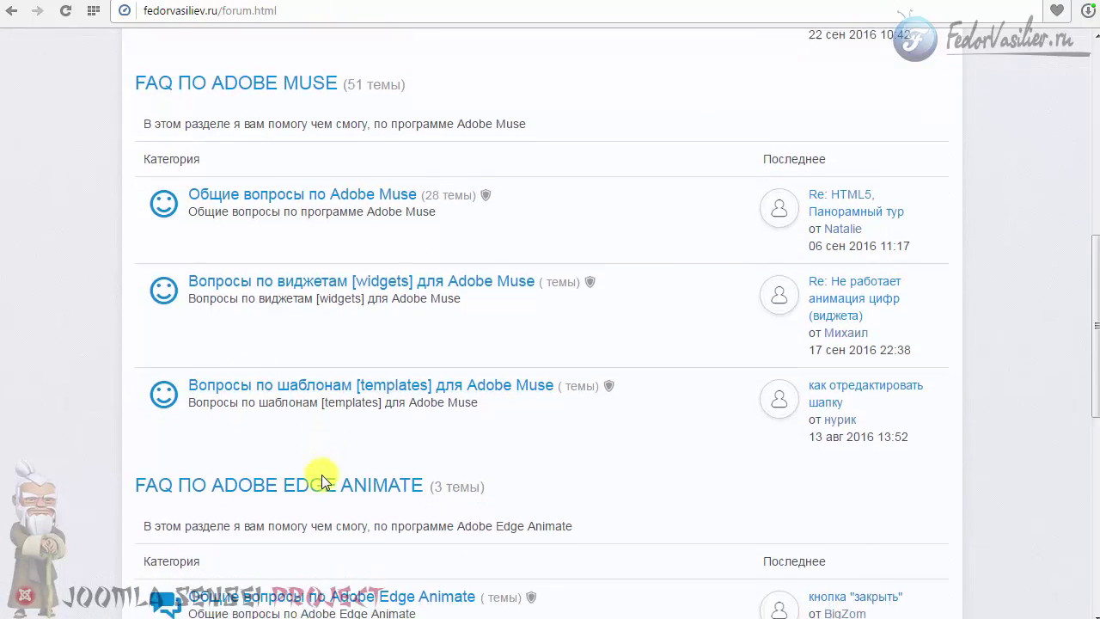
scroll(319, 479, "down", 5)
scroll(322, 464, "up", 10)
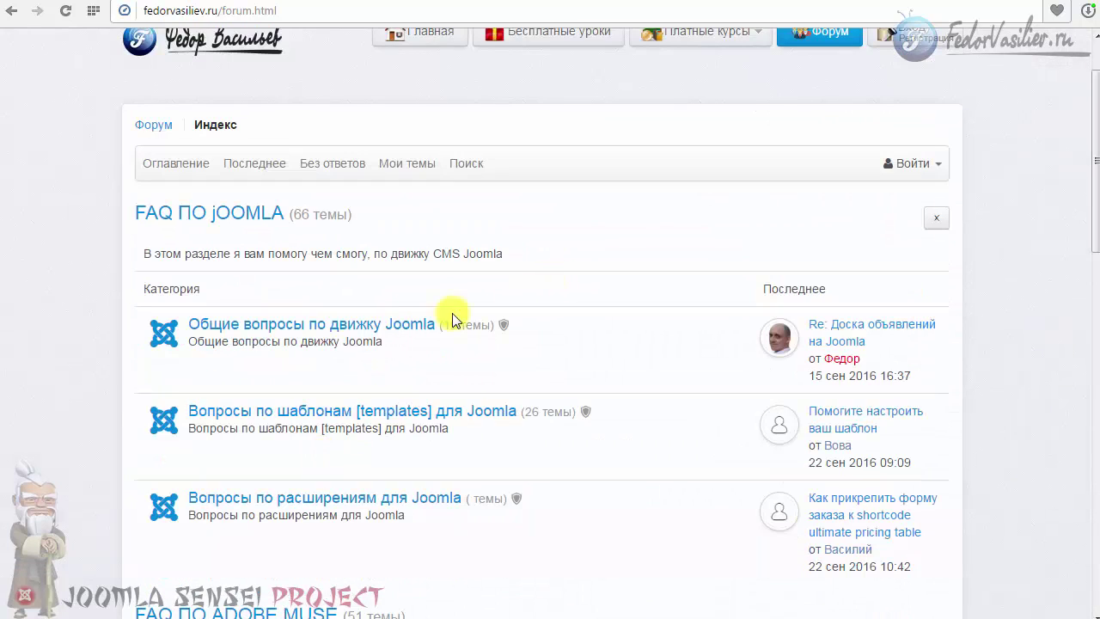
left_click(397, 324)
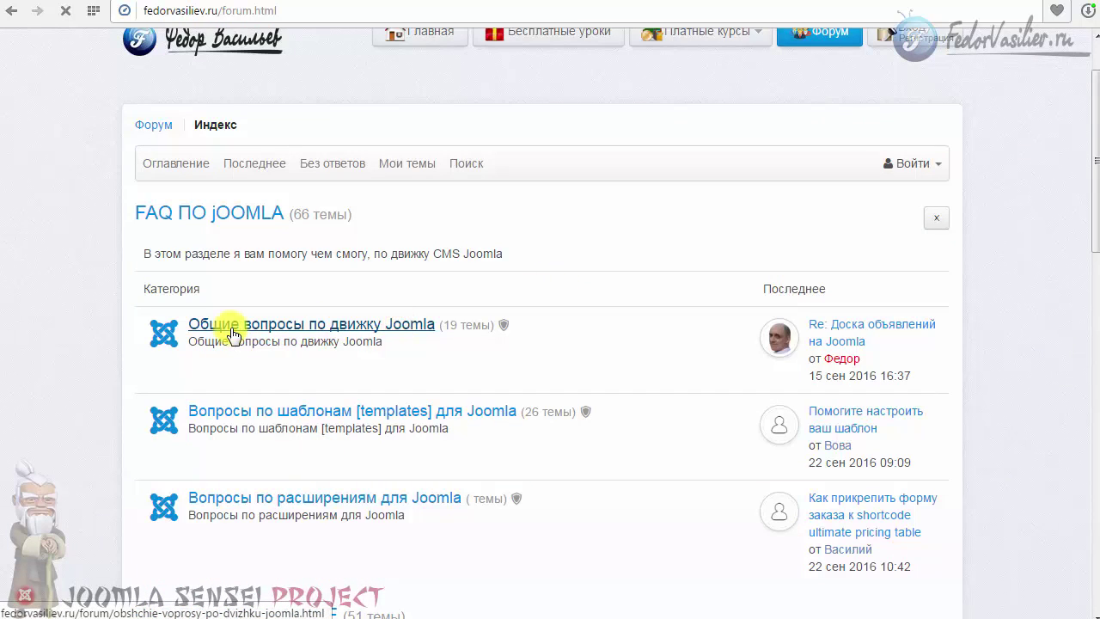
- Look through the topic list of the category "Общие вопросы по движку Joomla"
scroll(230, 335, "down", 2)
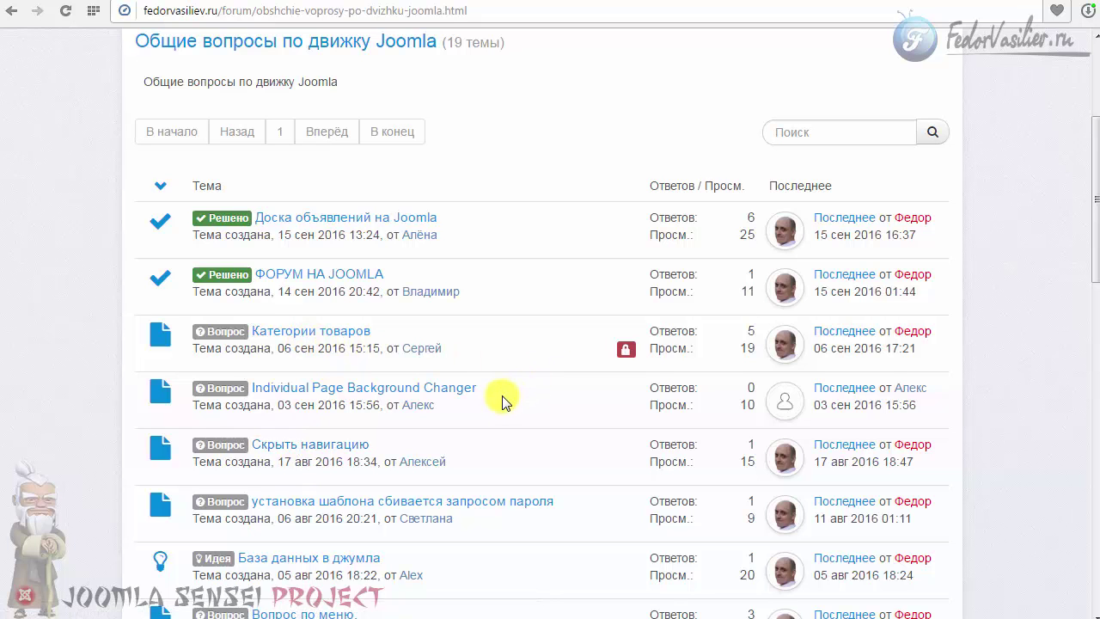
scroll(503, 402, "up", 3)
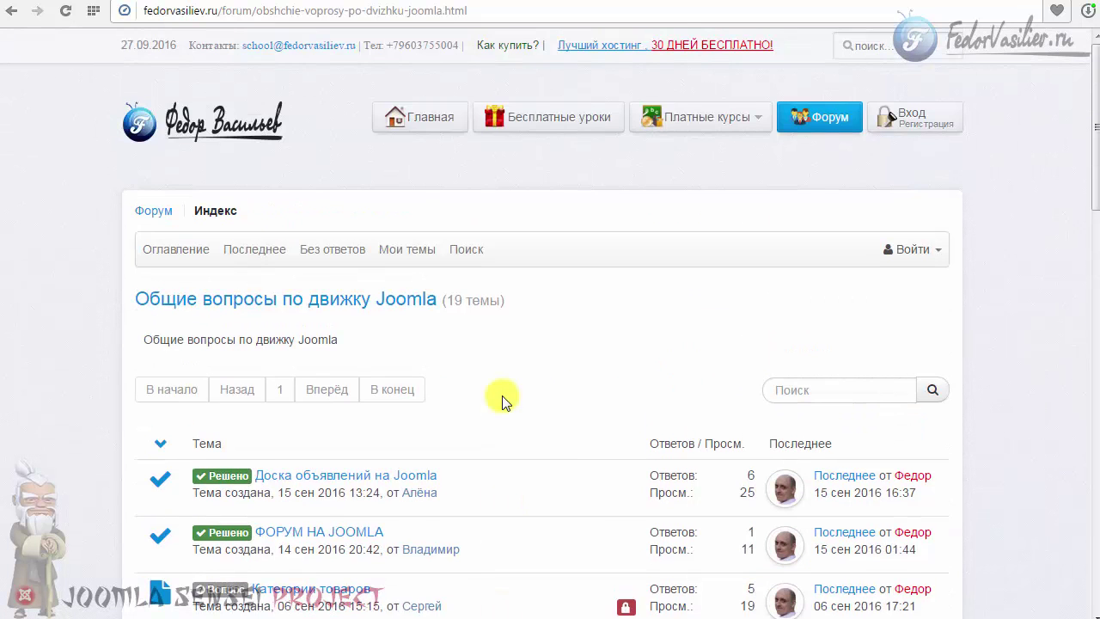
scroll(503, 401, "down", 5)
scroll(371, 344, "up", 3)
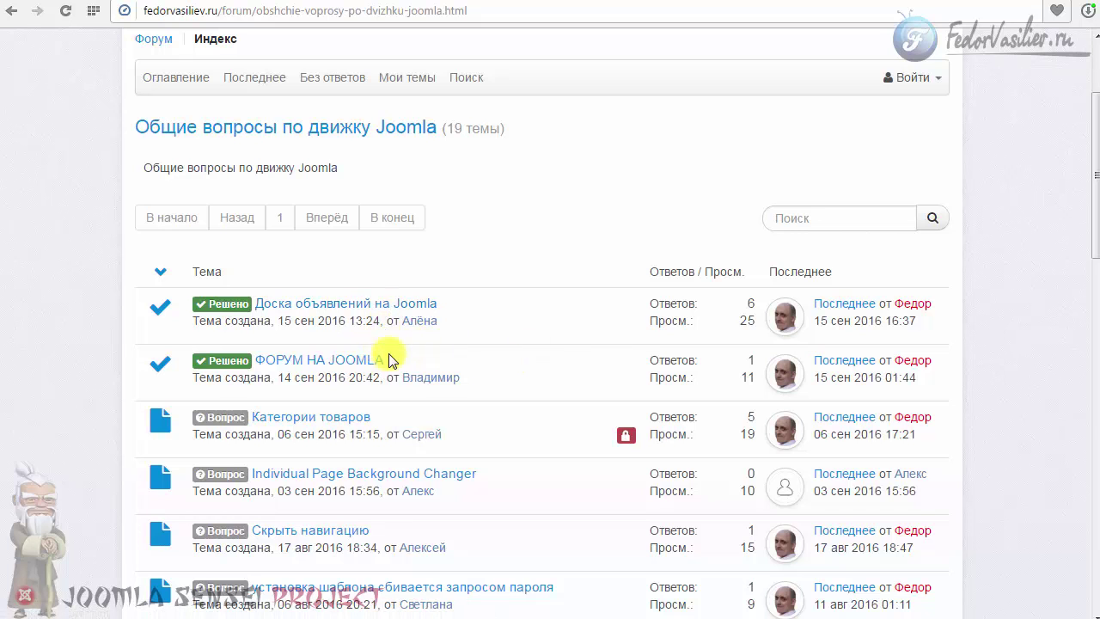
scroll(459, 332, "down", 5)
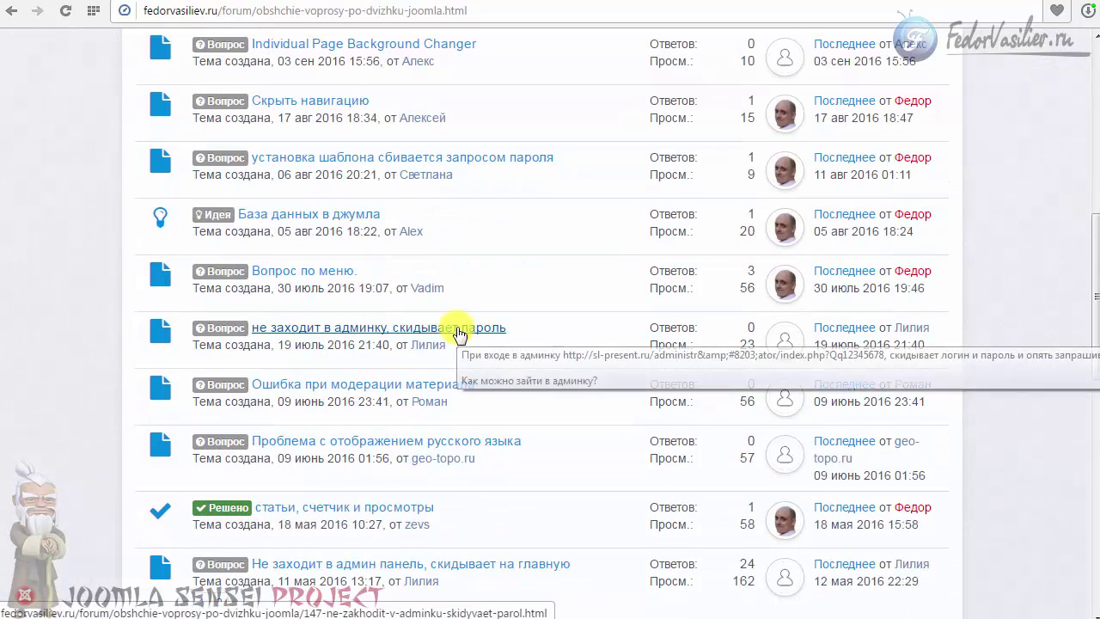
scroll(459, 332, "up", 5)
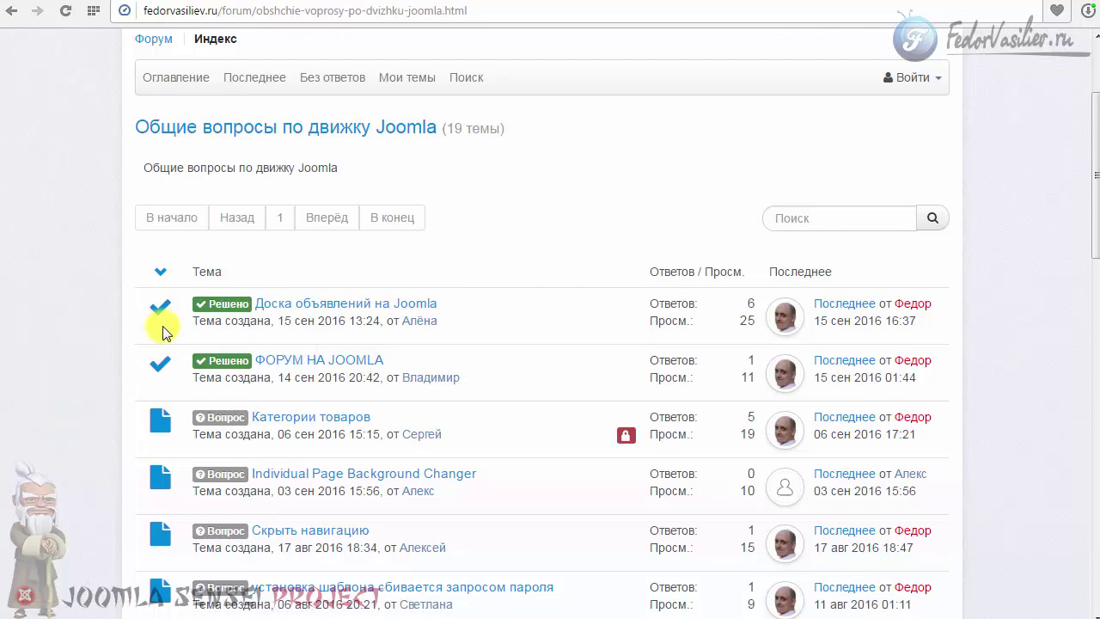
- Examine the "Решено" and "Вопрос" status labels beside the first topics in the list
left_click(244, 284)
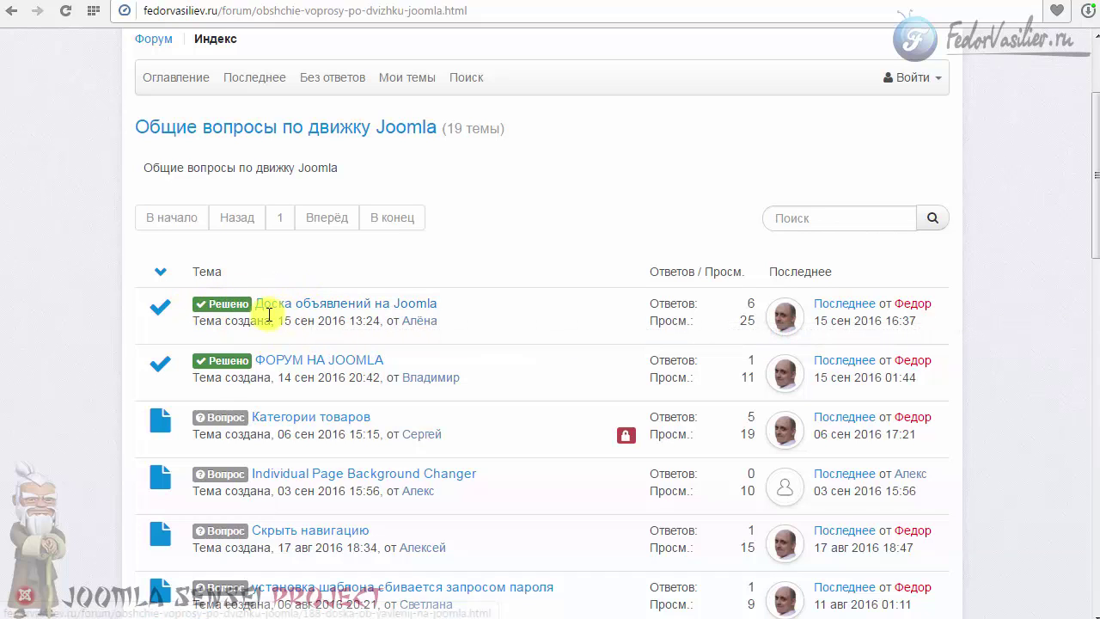
left_click_drag(461, 301, 297, 302)
left_click(206, 308)
left_click_drag(219, 303, 246, 278)
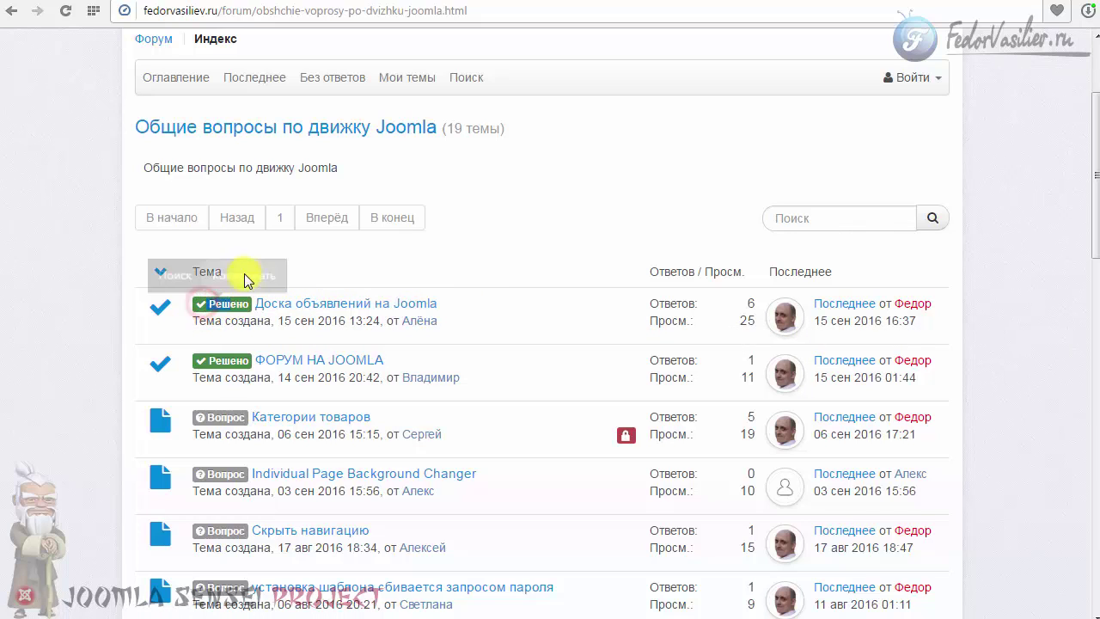
left_click(240, 273)
left_click(241, 303)
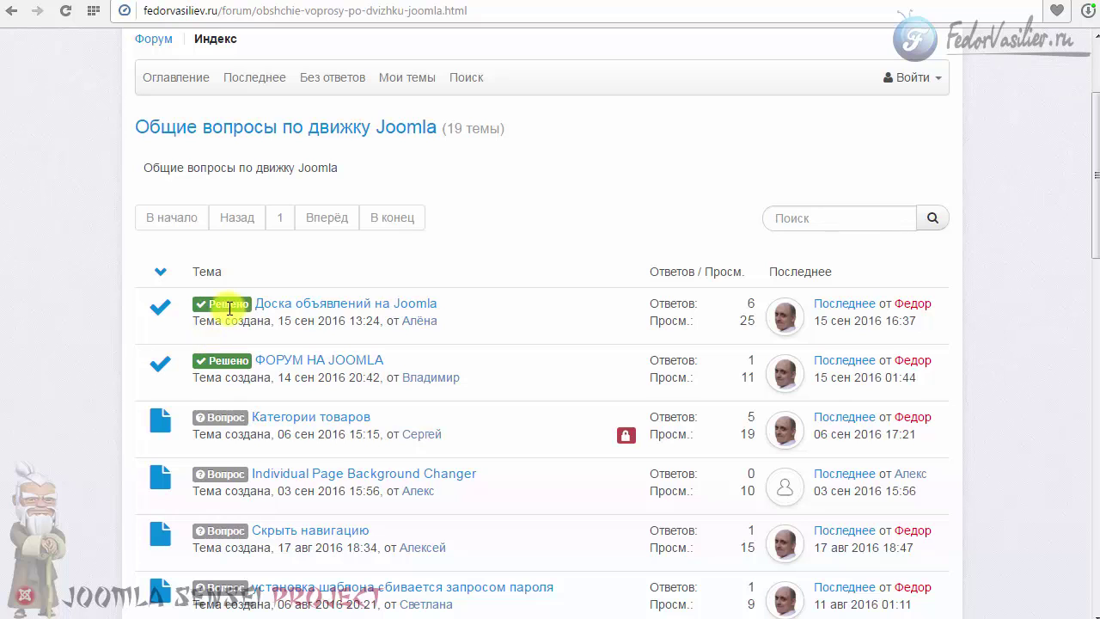
scroll(174, 378, "down", 2)
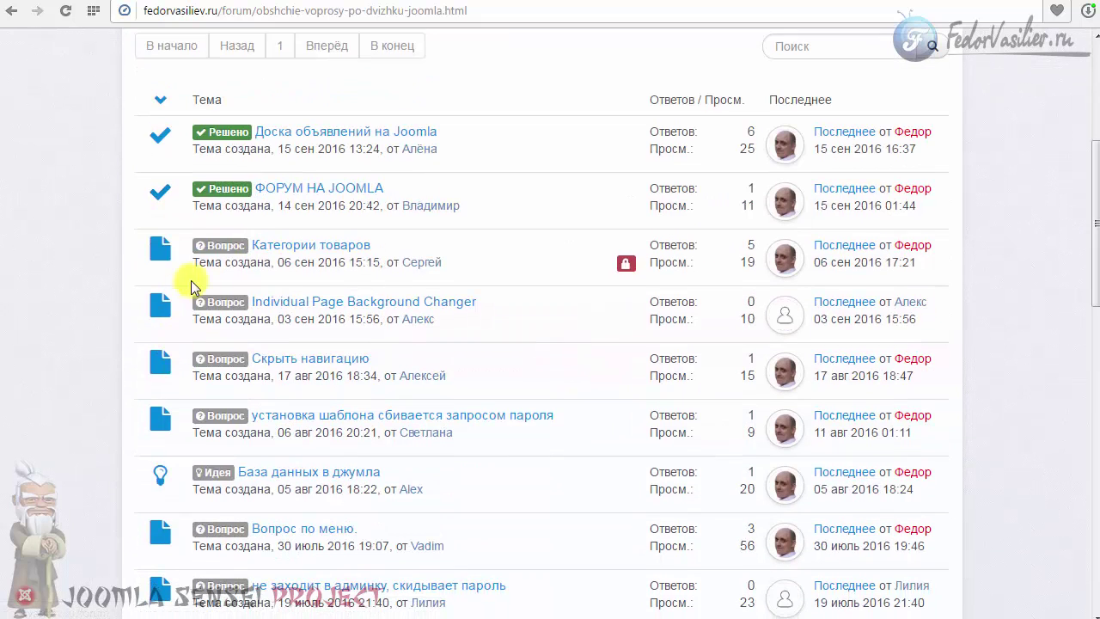
double_click(239, 249)
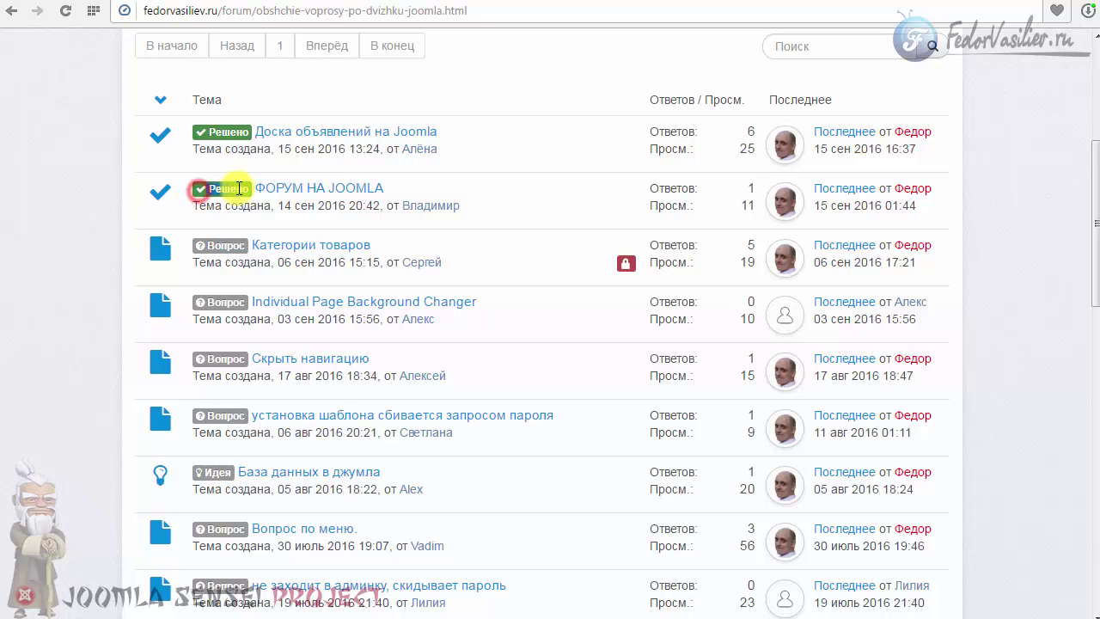
- Check the labels on the remaining topics and open the solved topic "Доска объявлений на Joomla"
scroll(219, 301, "down", 3)
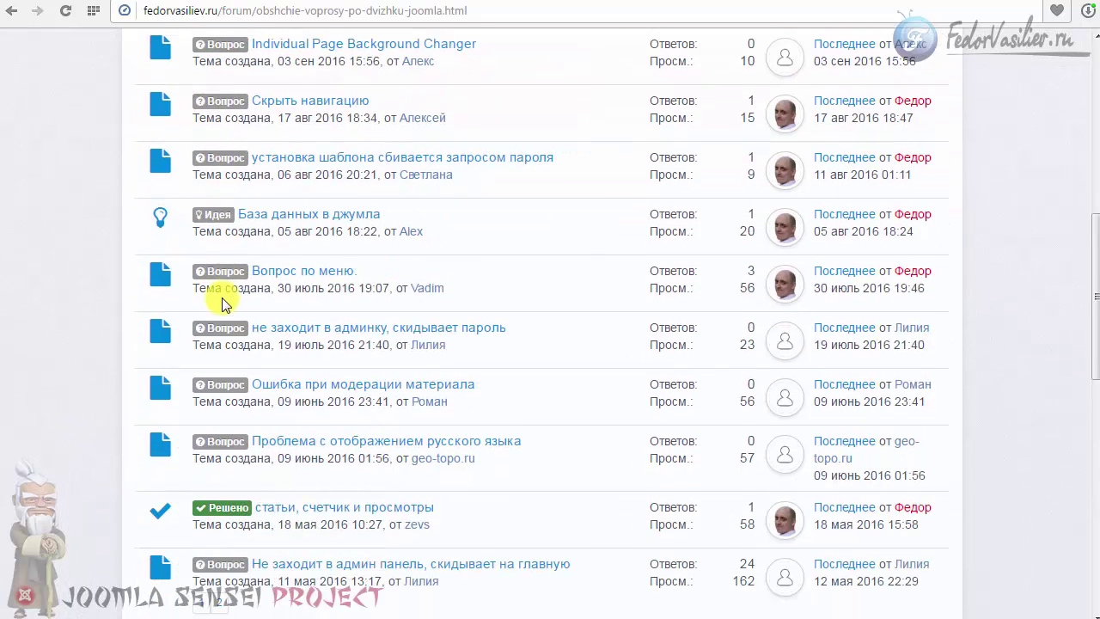
scroll(198, 231, "down", 8)
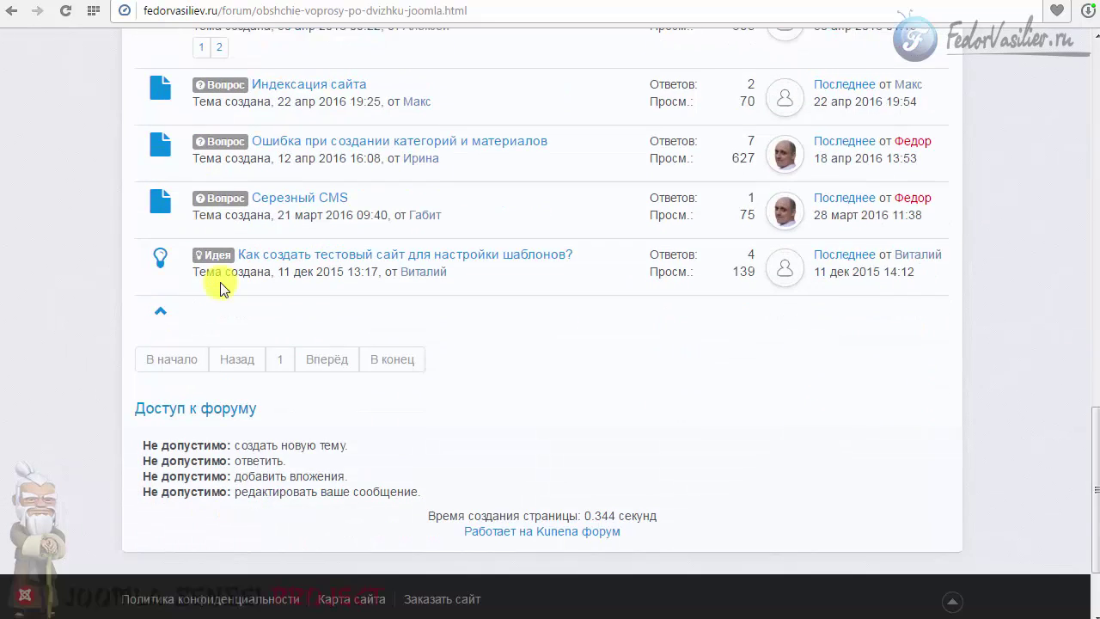
scroll(221, 344, "up", 5)
scroll(221, 414, "up", 10)
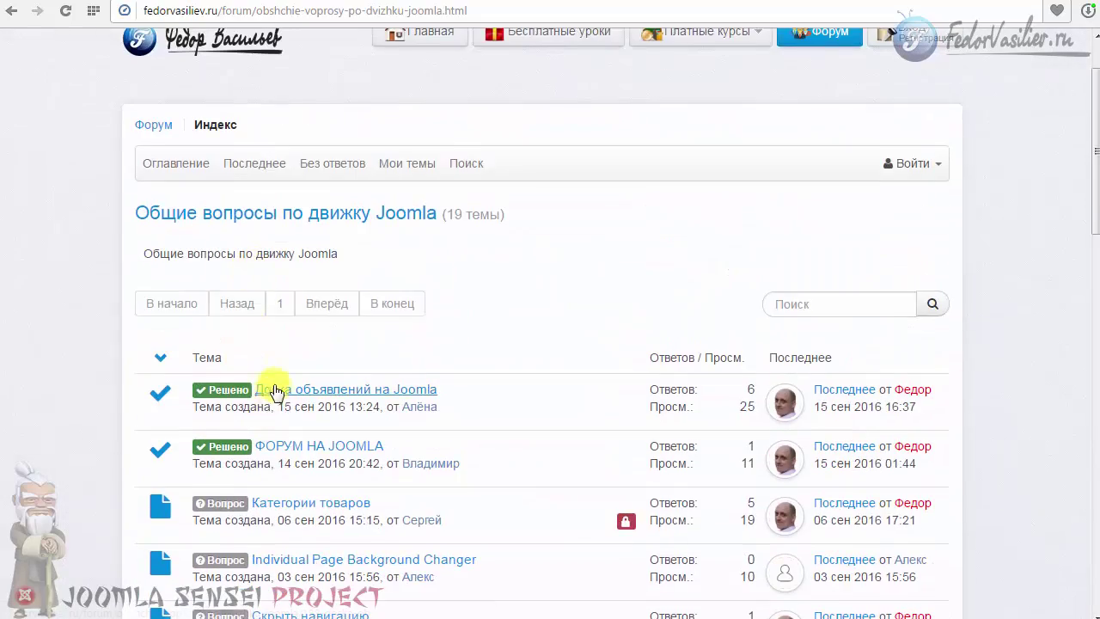
left_click(274, 385)
- Read through the posts and replies of the topic "Доска объявлений на Joomla", including the author details and the forum access notes
scroll(477, 318, "up", 3)
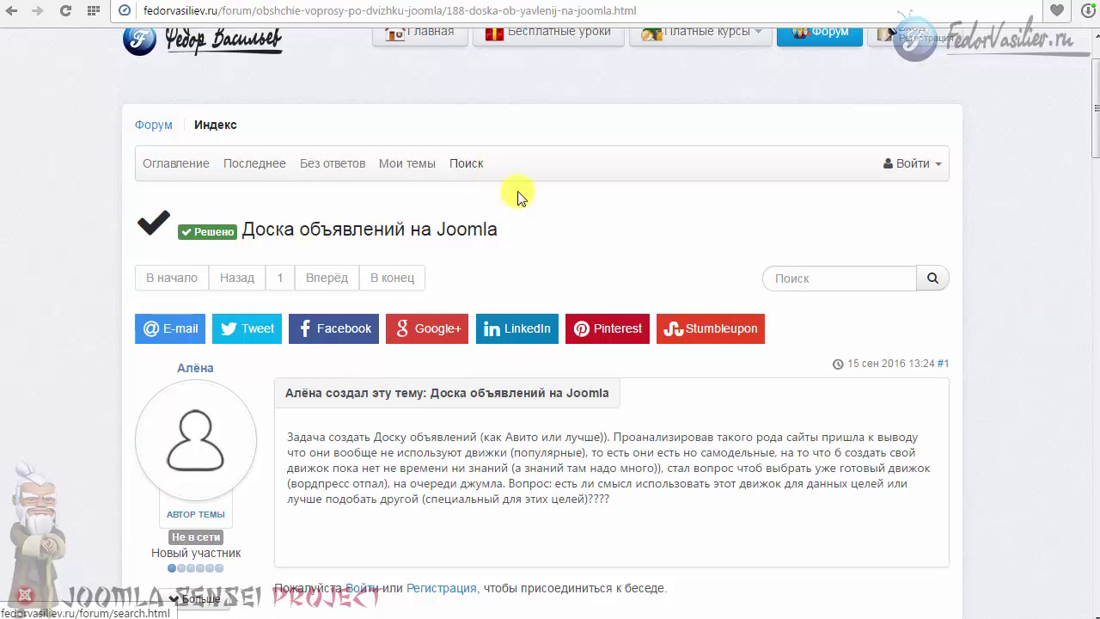
scroll(211, 249, "down", 4)
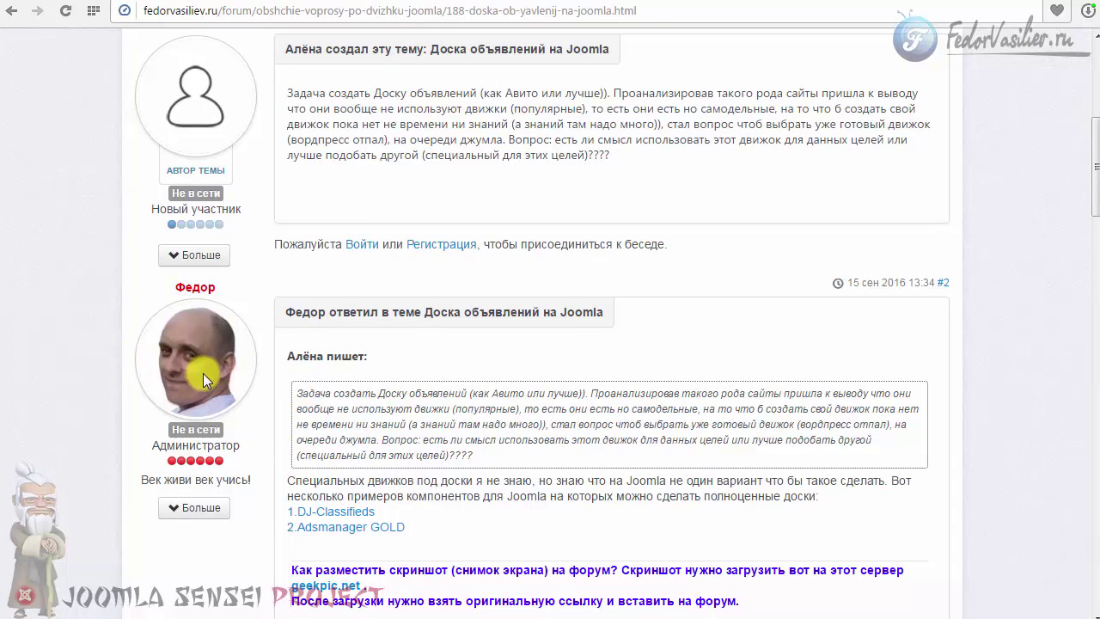
scroll(140, 372, "down", 2)
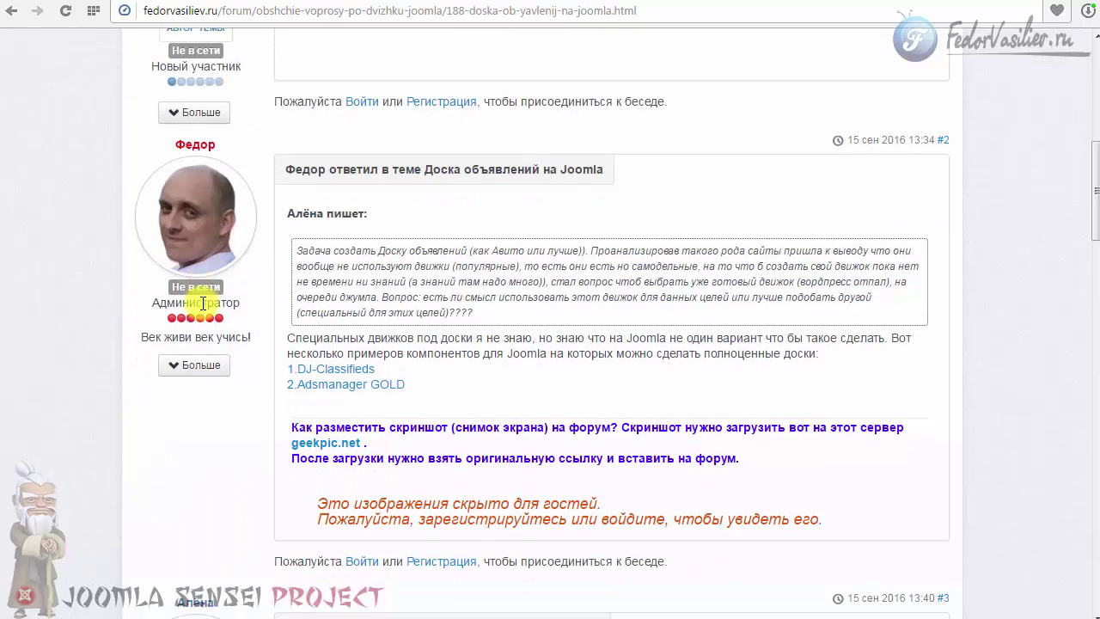
scroll(224, 241, "down", 9)
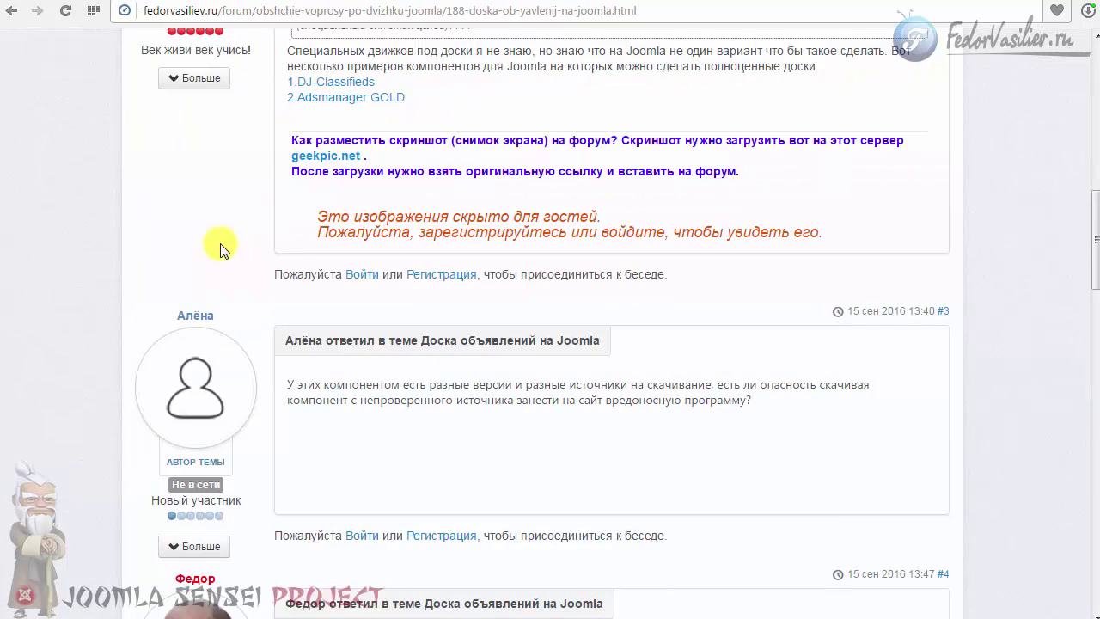
scroll(198, 146, "down", 9)
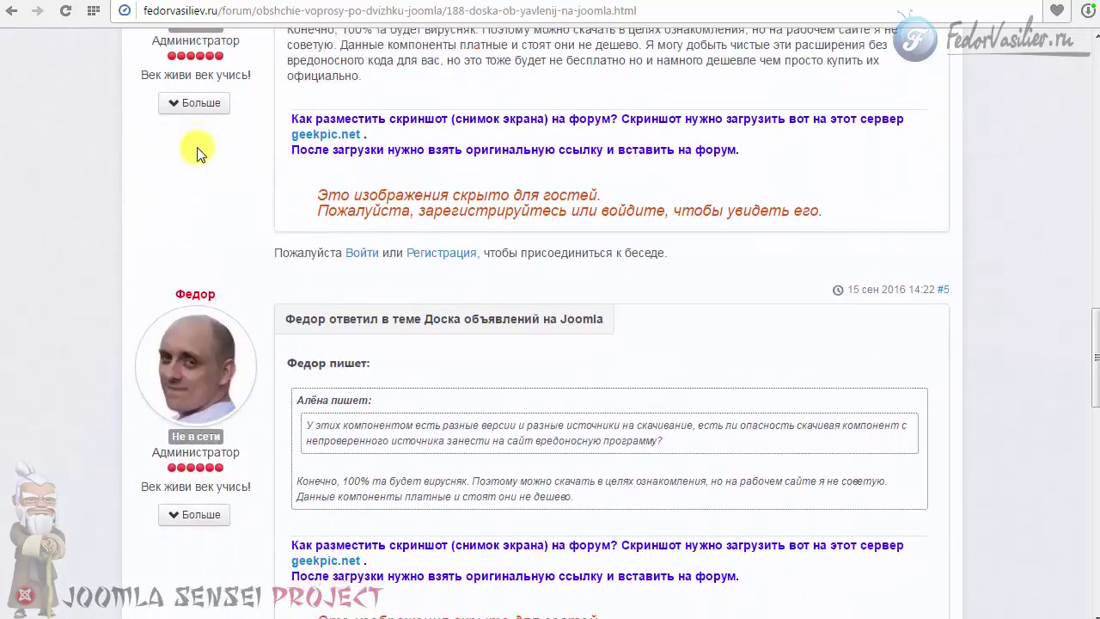
scroll(199, 146, "up", 3)
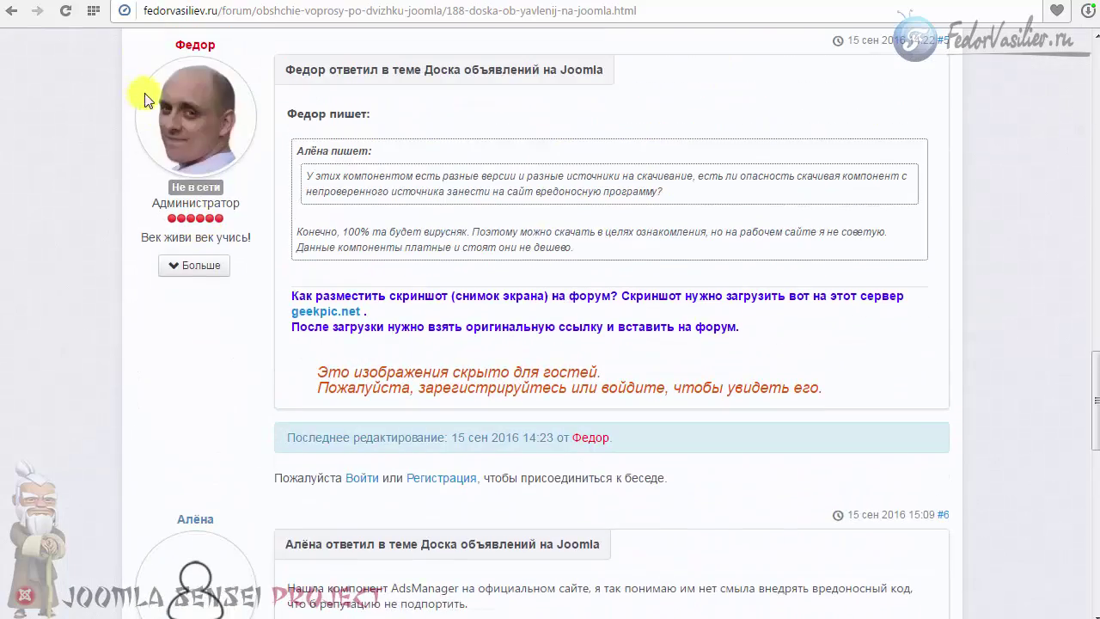
scroll(150, 110, "down", 12)
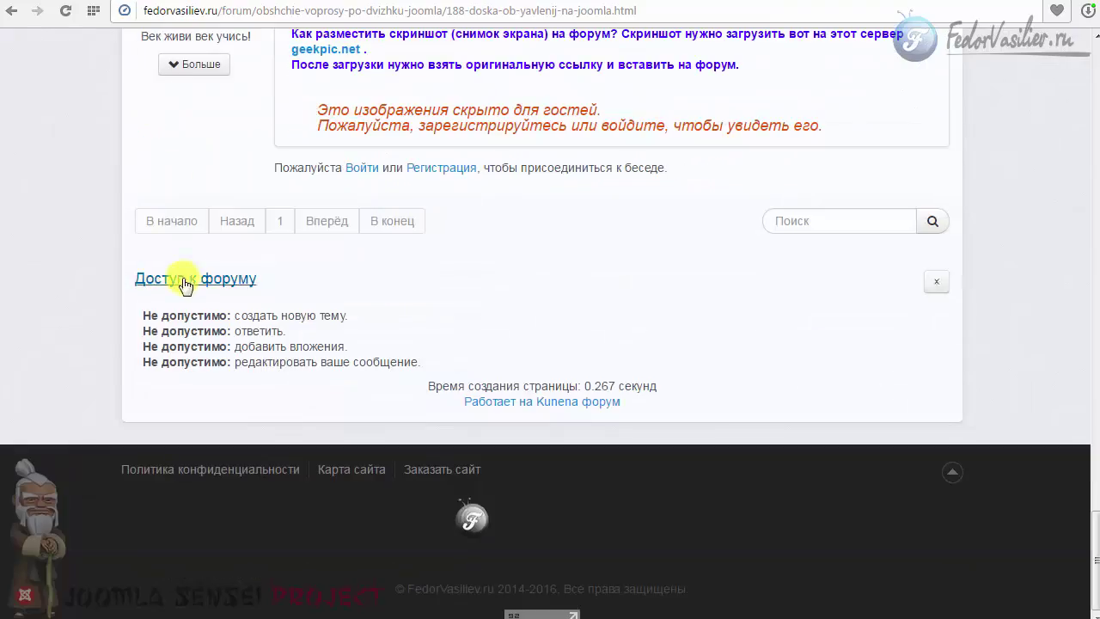
scroll(385, 280, "up", 10)
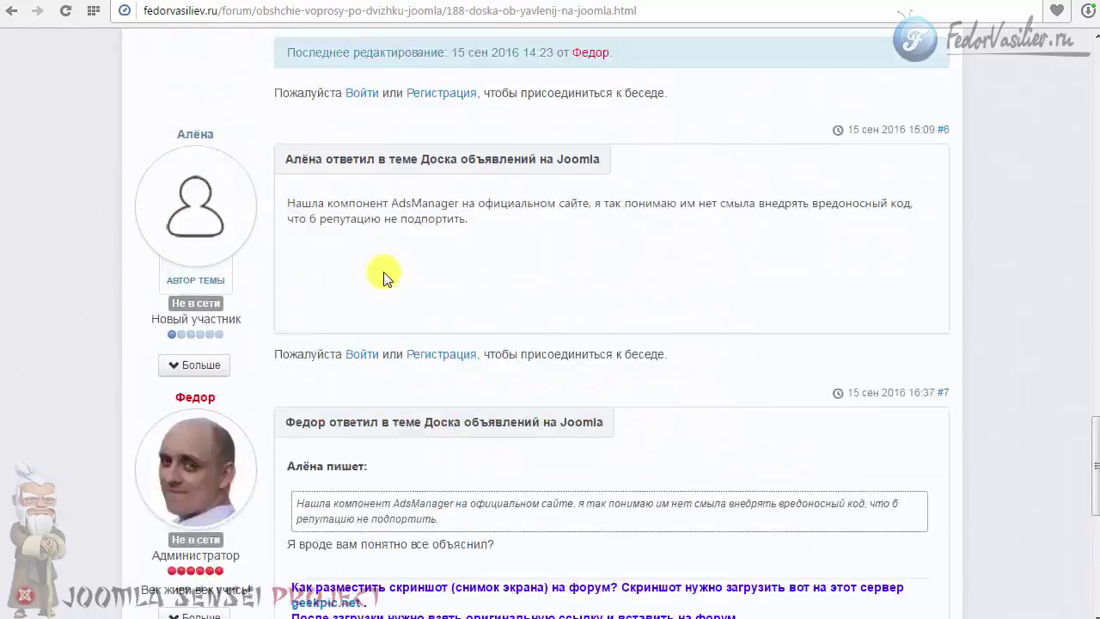
scroll(385, 275, "up", 8)
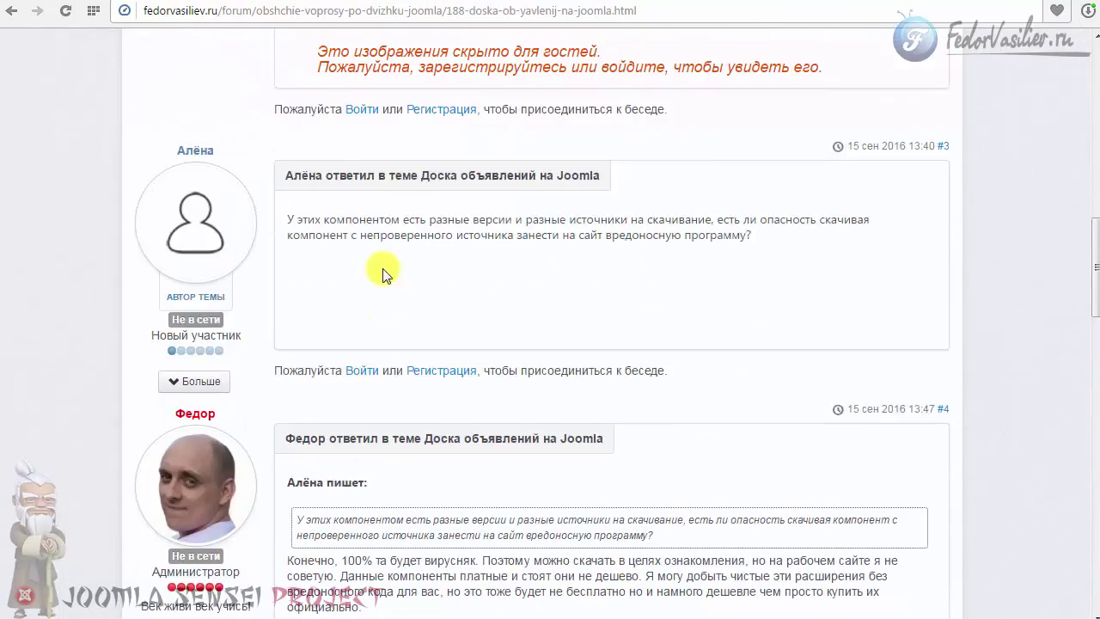
scroll(383, 274, "up", 8)
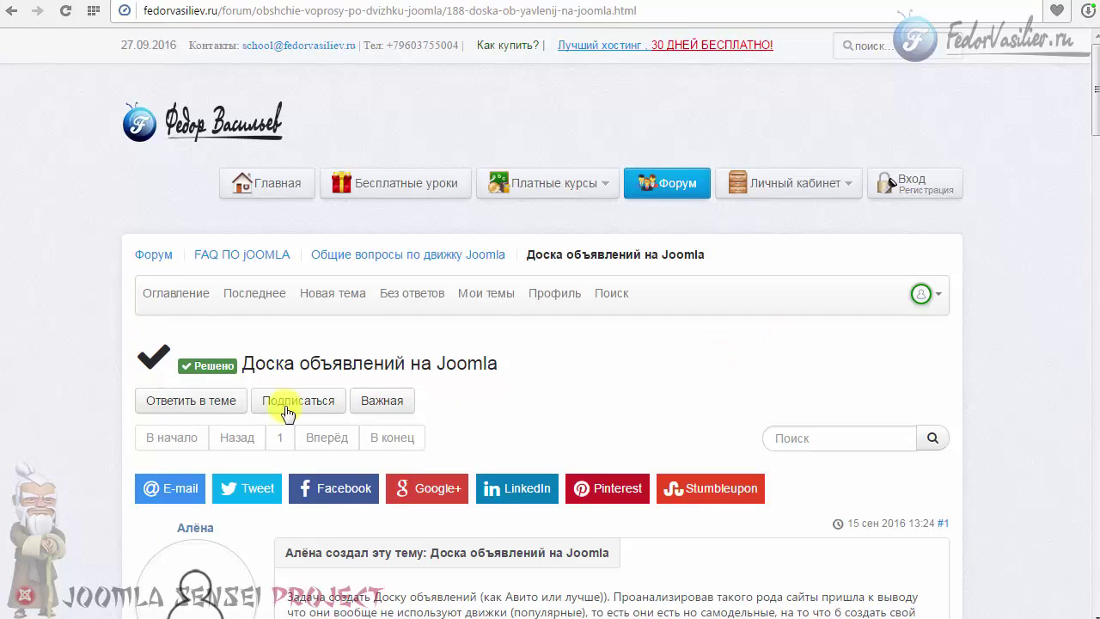
- Open the logged-in member's account menu on the forum bar and examine its presence status, settings and logout options
left_click(627, 484)
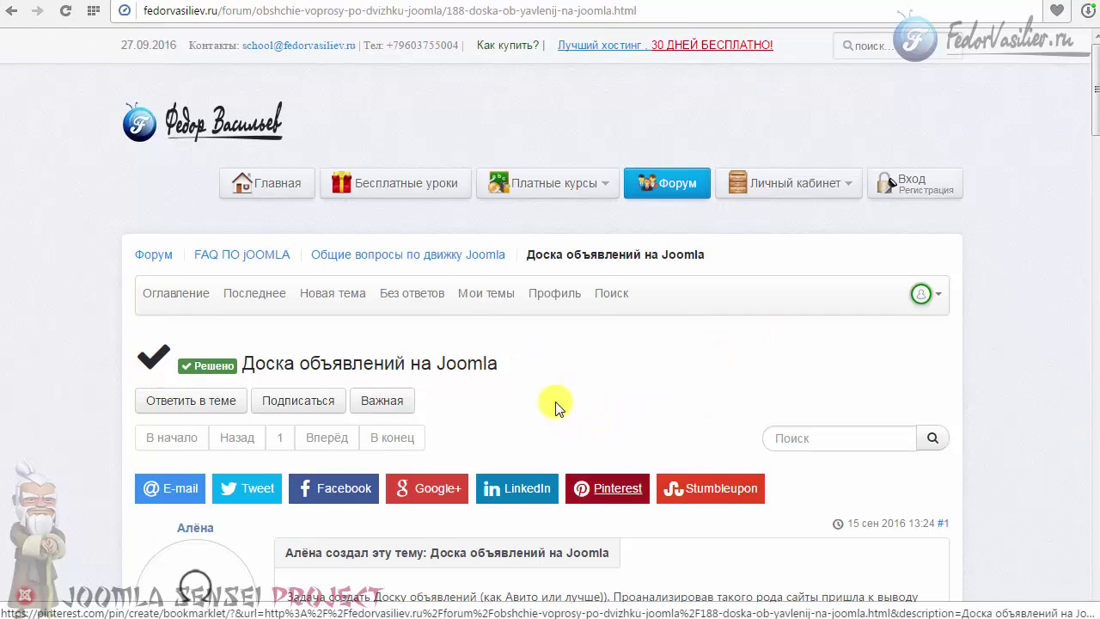
left_click(924, 302)
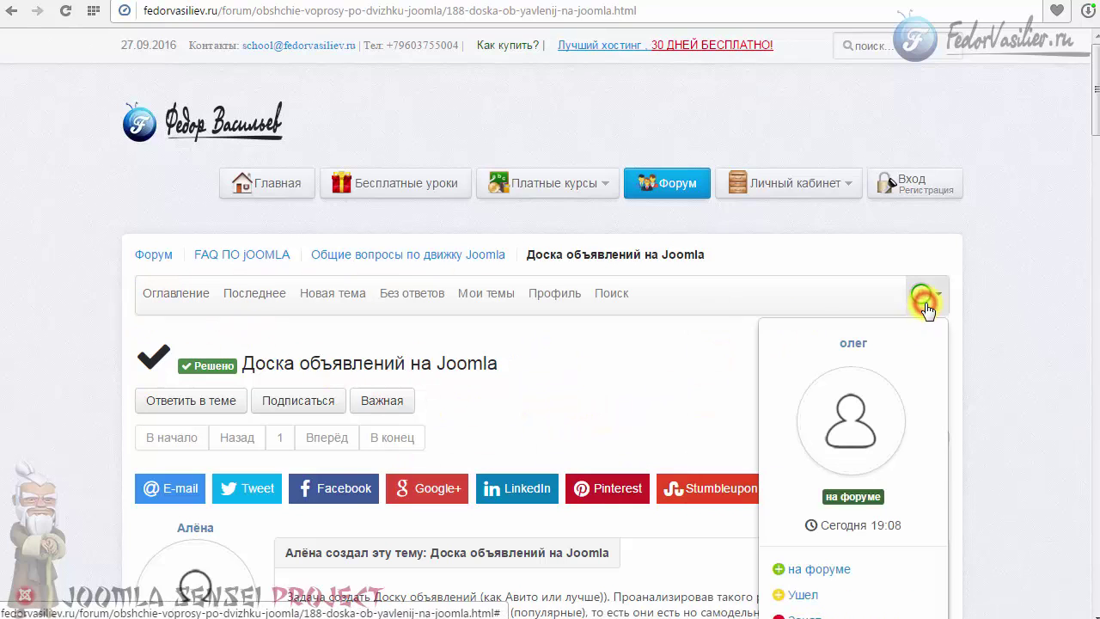
left_click(932, 297)
left_click(934, 300)
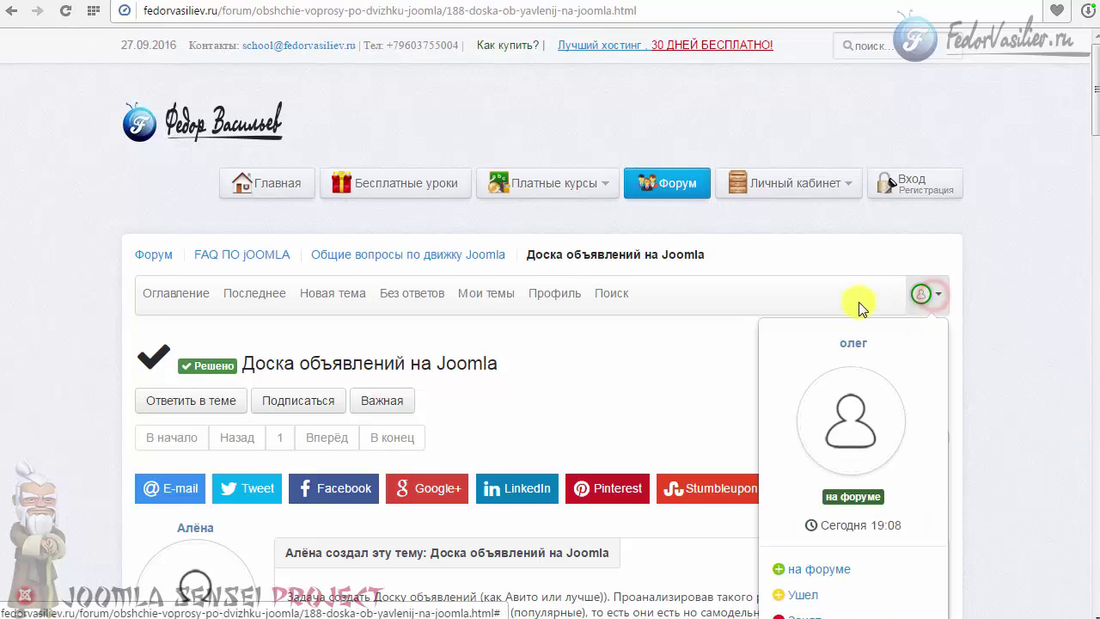
scroll(851, 304, "down", 2)
scroll(856, 335, "down", 2)
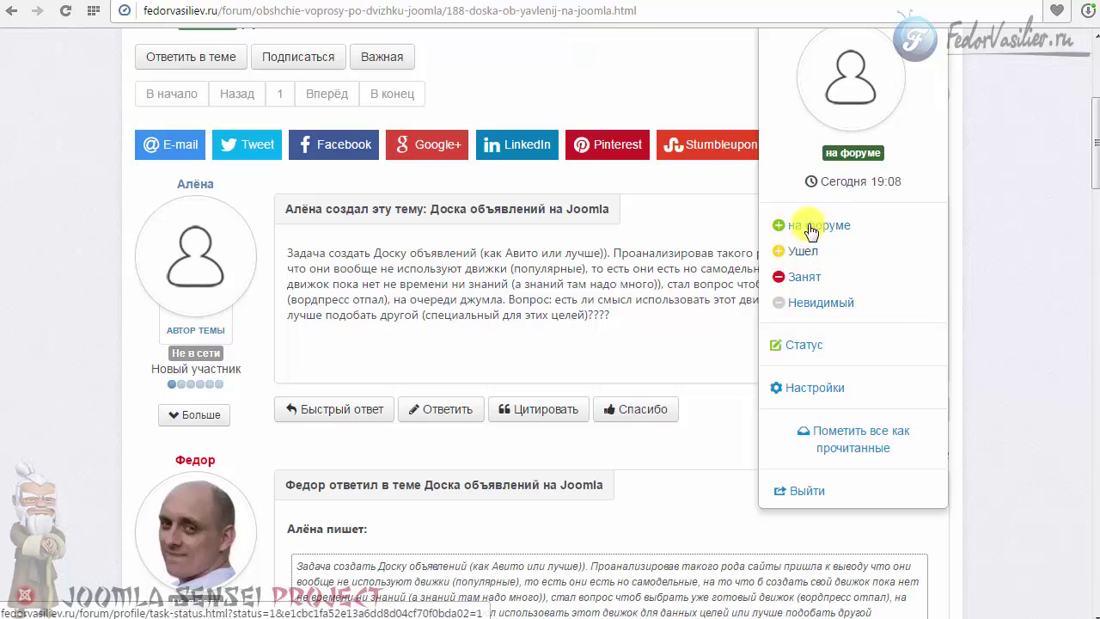
scroll(759, 305, "up", 3)
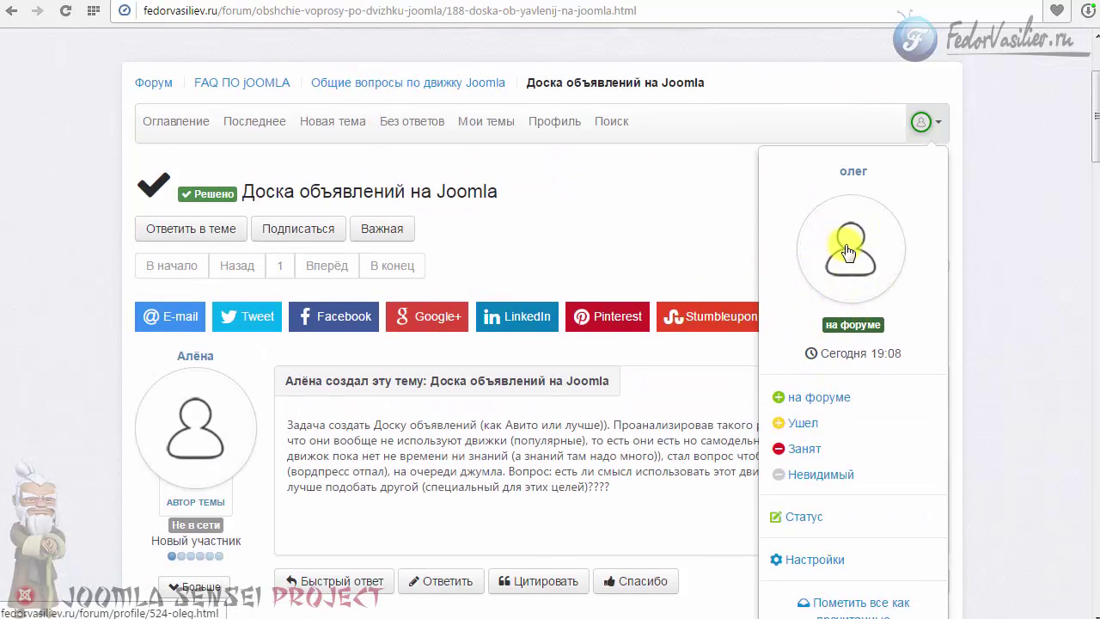
- Review the presence status, settings and logout options in the member's account menu, and close it
scroll(797, 277, "down", 3)
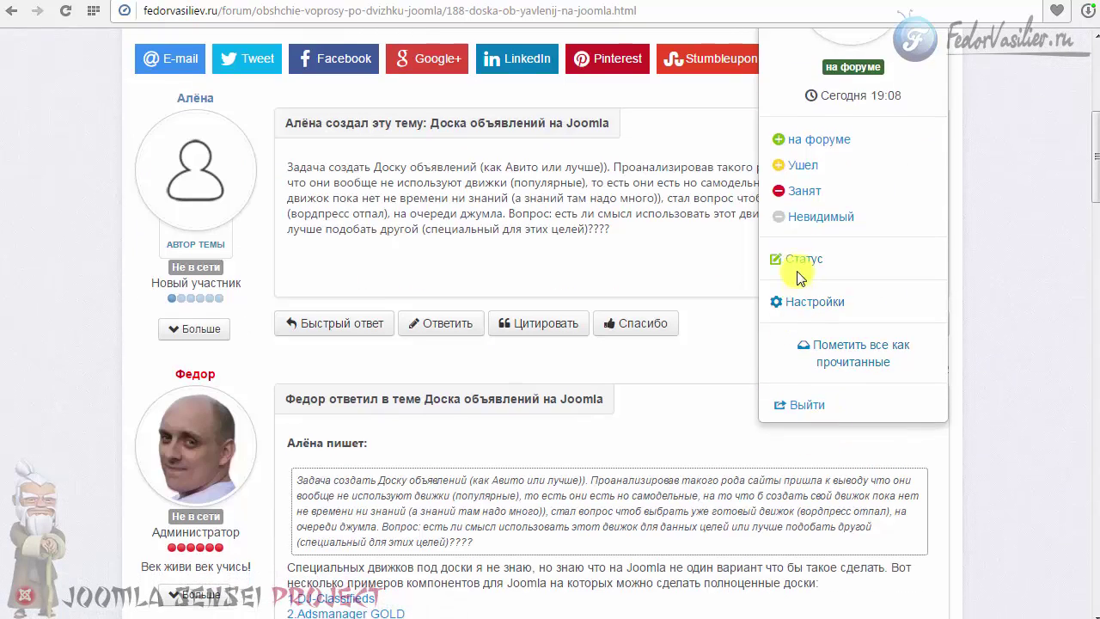
scroll(811, 365, "up", 3)
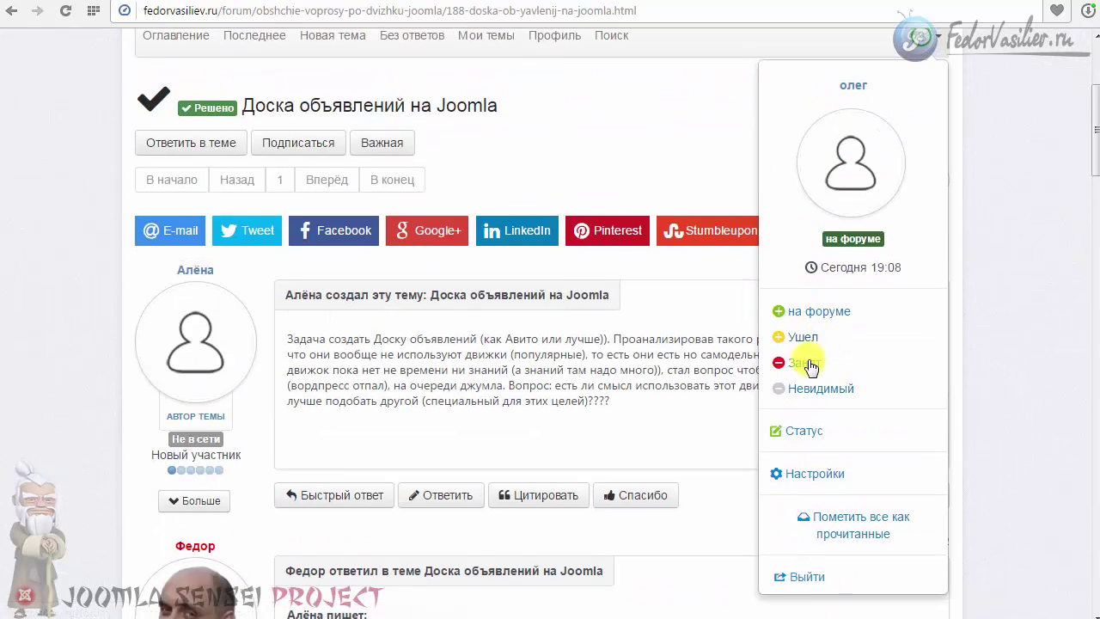
scroll(824, 379, "down", 4)
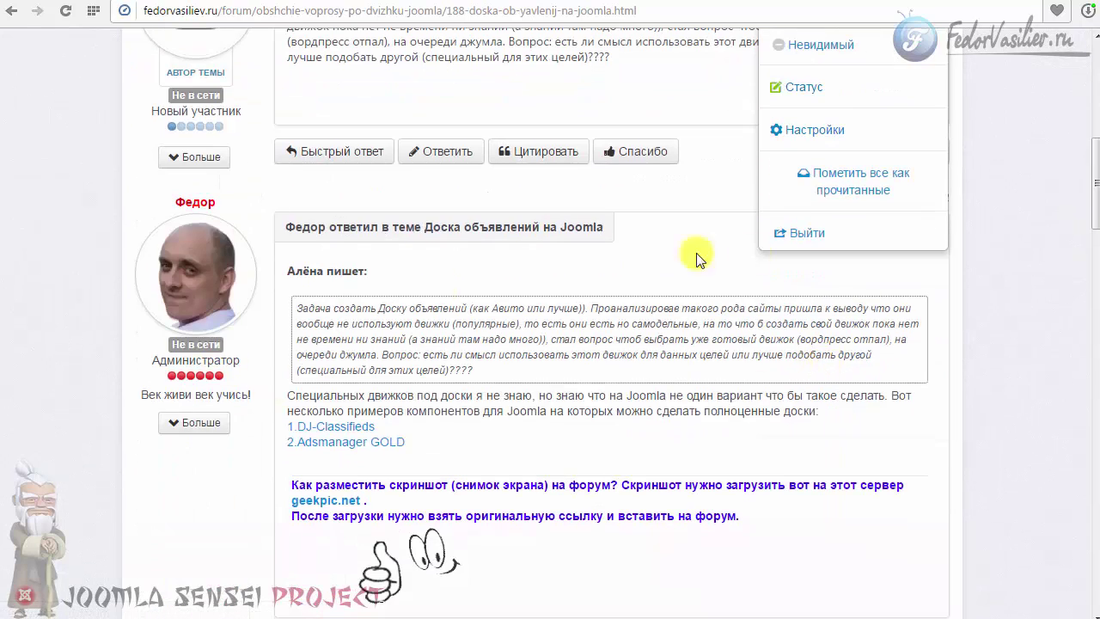
scroll(763, 375, "up", 3)
left_click(662, 456)
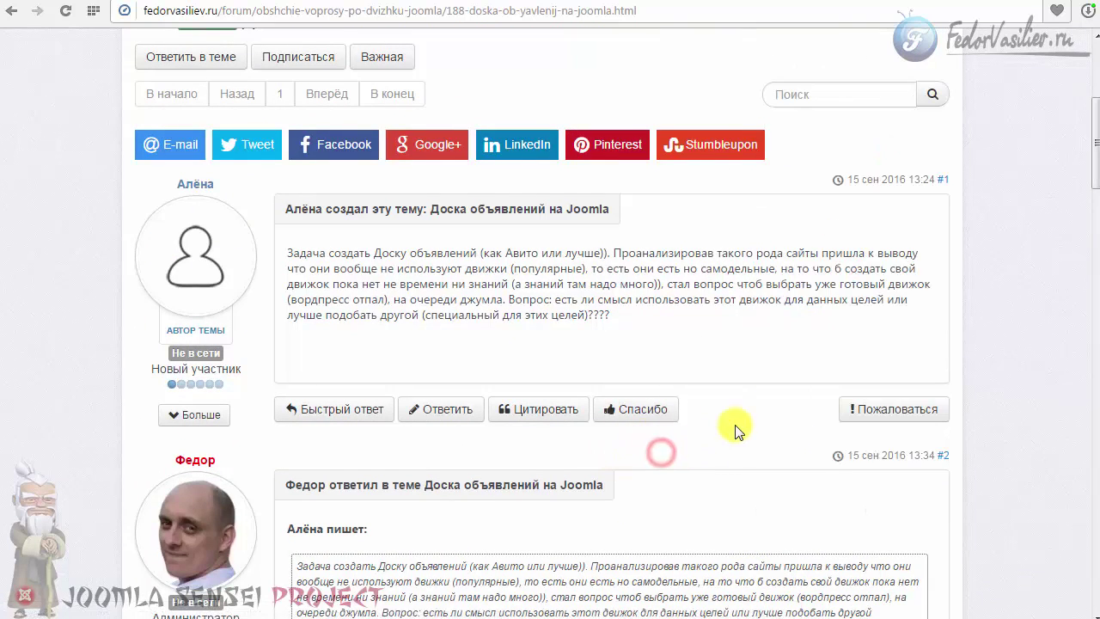
- Expand the administrator's additional details beside reply #2 and examine the message, reputation and thanks counters
scroll(732, 430, "down", 4)
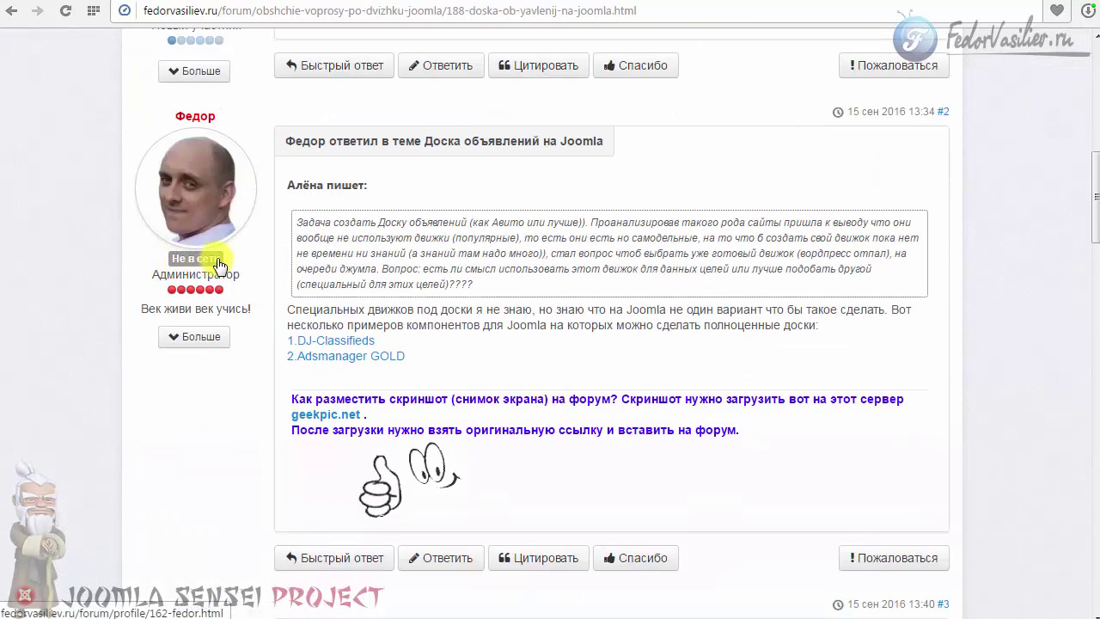
left_click(214, 337)
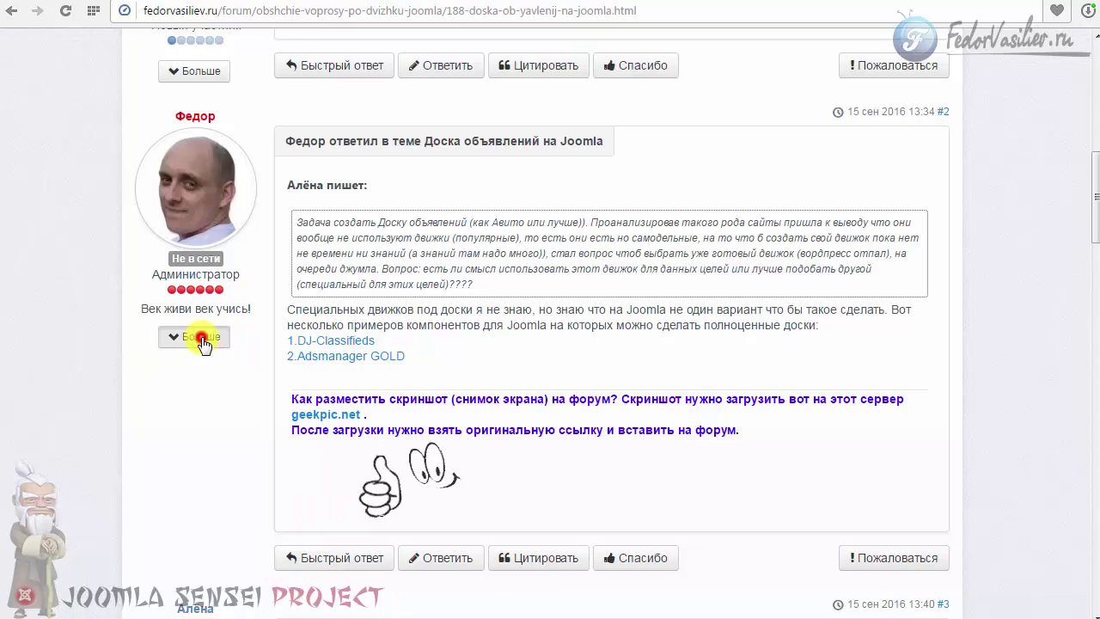
left_click_drag(144, 355, 229, 405)
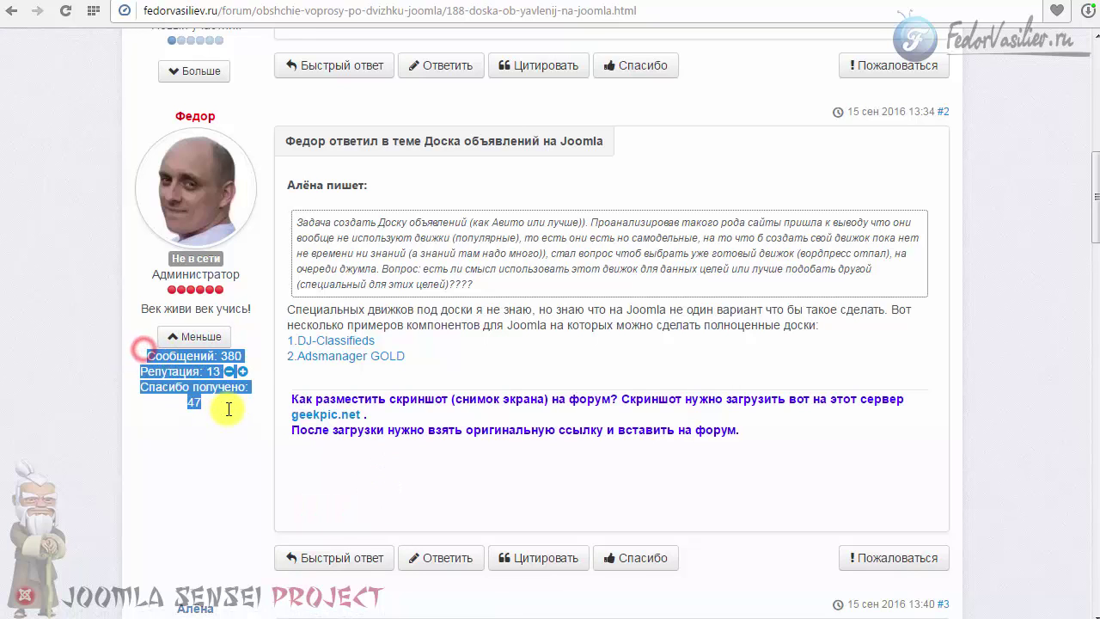
left_click(226, 406)
left_click(177, 334)
left_click(185, 337)
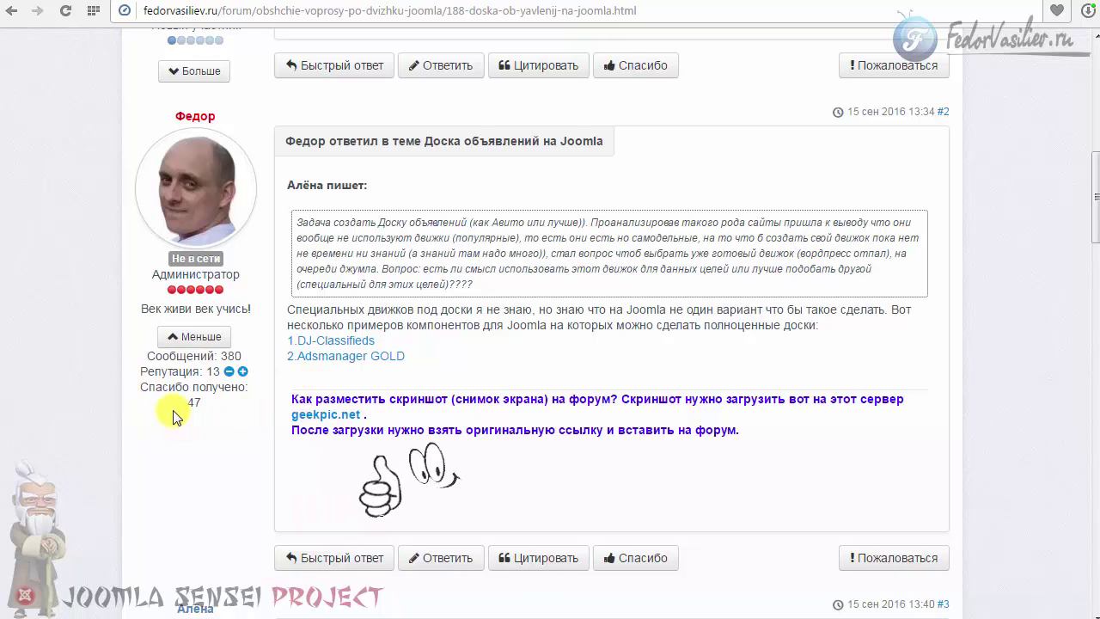
- Look through the topic's remaining replies, their "Спасибо" options and the forum access notes, and return to the beginning
scroll(170, 391, "down", 3)
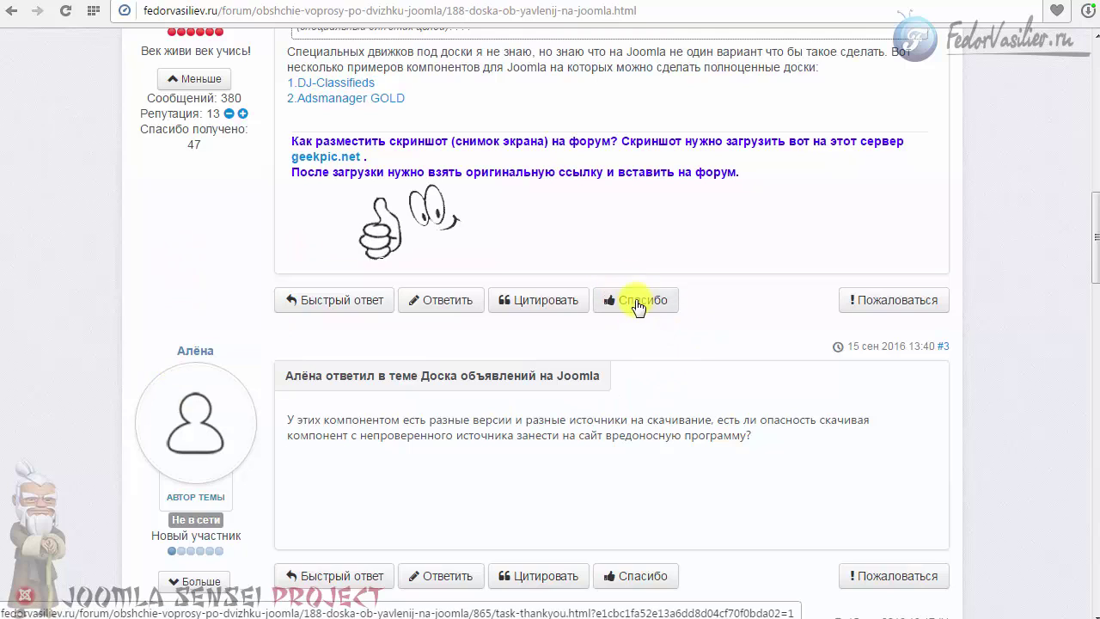
scroll(657, 357, "down", 2)
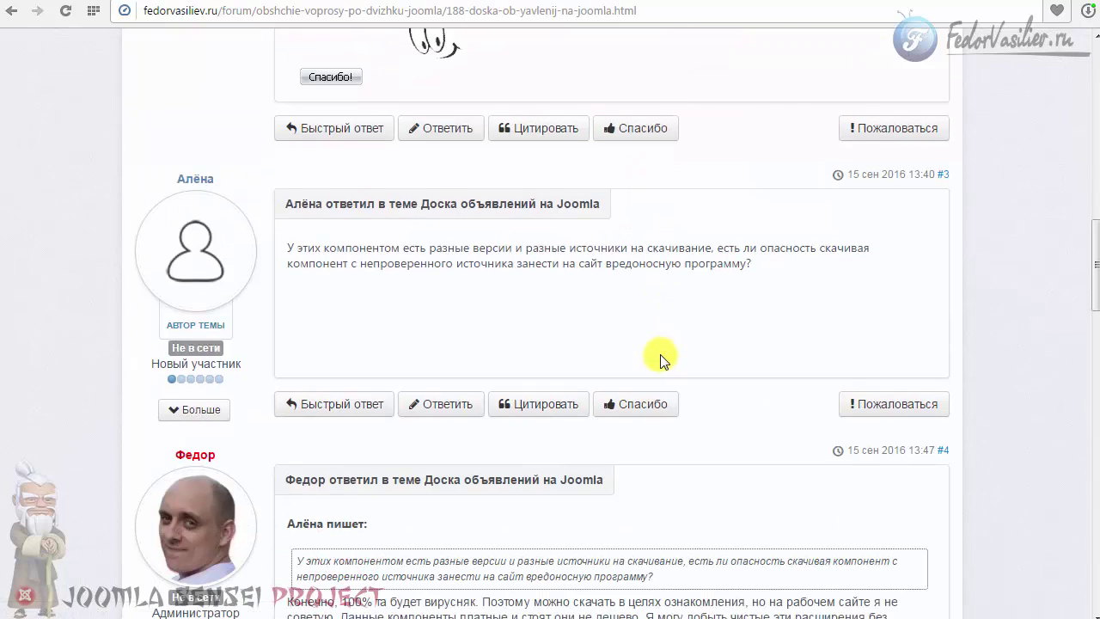
scroll(784, 443, "down", 5)
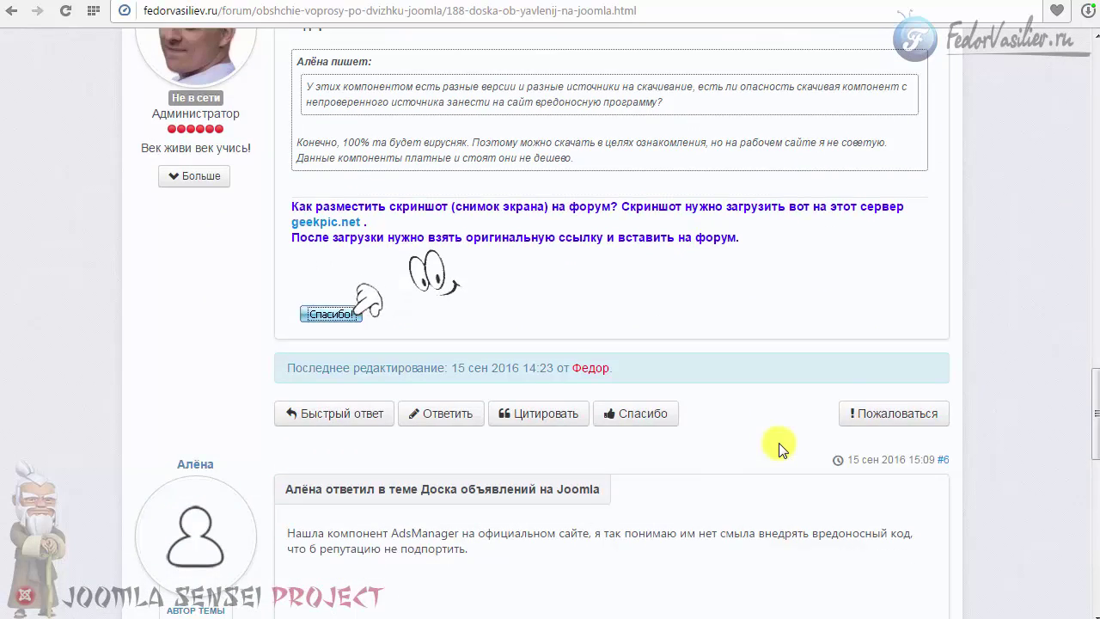
scroll(780, 448, "down", 5)
scroll(780, 451, "down", 2)
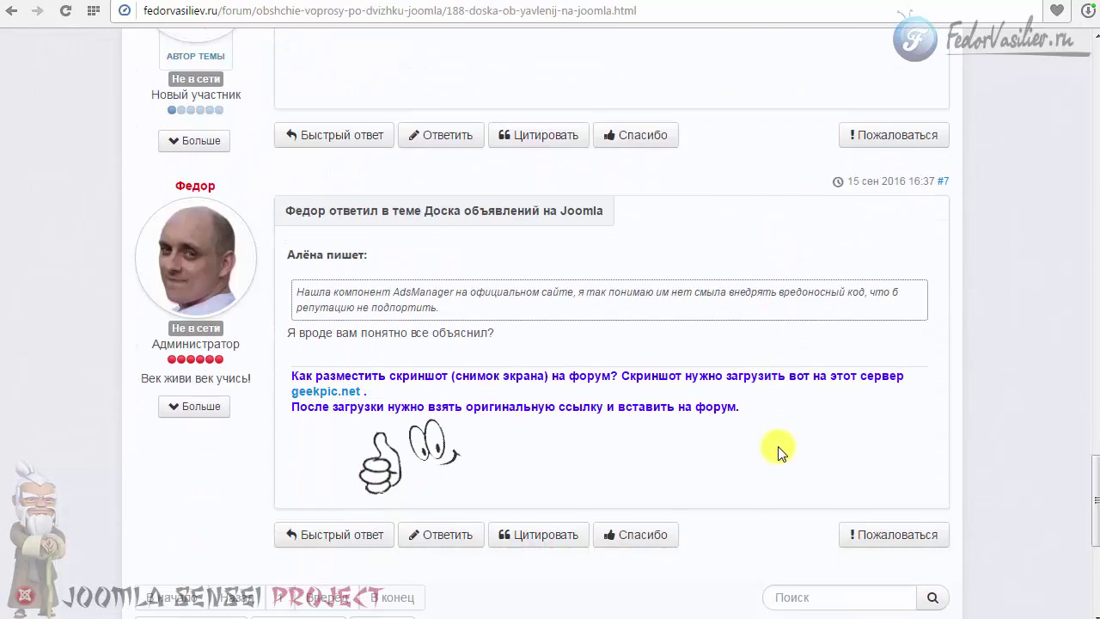
scroll(778, 447, "down", 4)
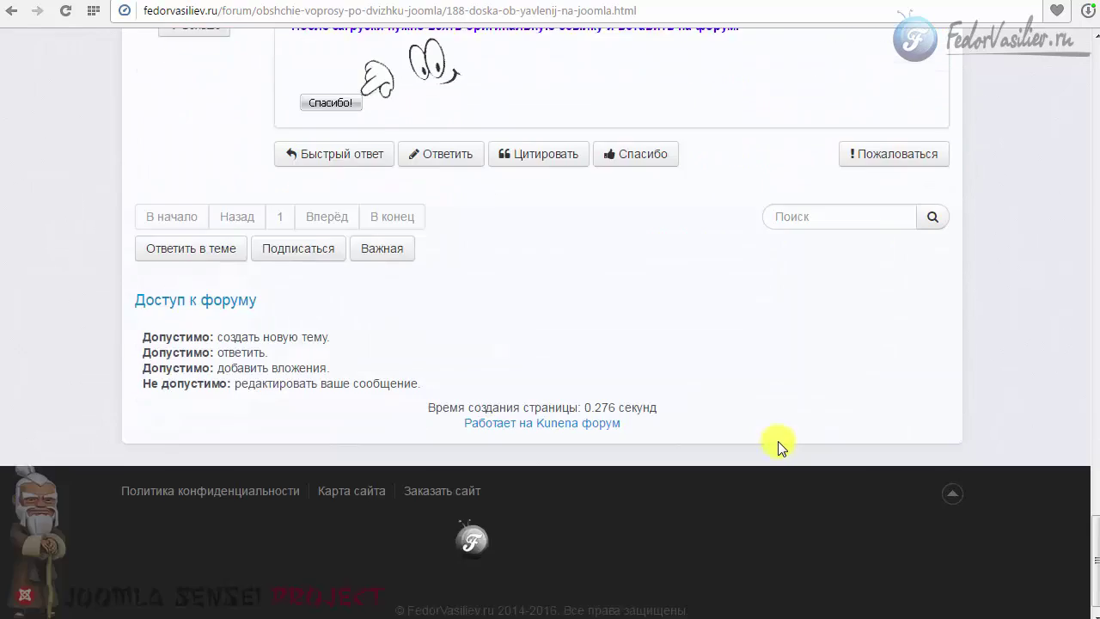
scroll(778, 447, "up", 12)
scroll(778, 440, "up", 15)
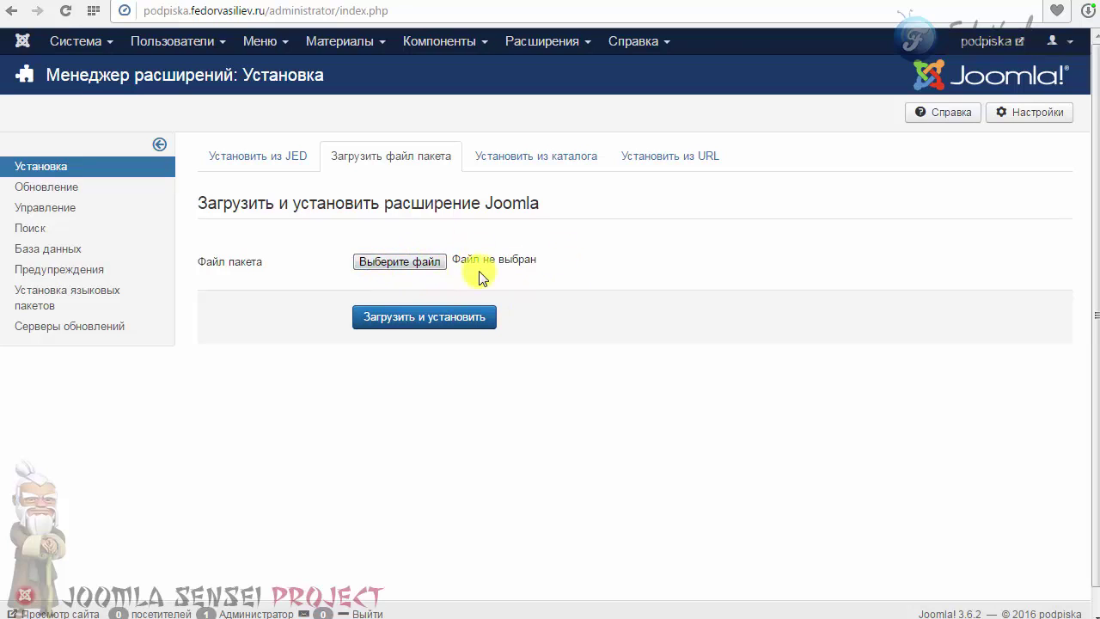
- Open the "Установить из JED" extension catalogue and look through its categories and popular extensions
left_click(254, 160)
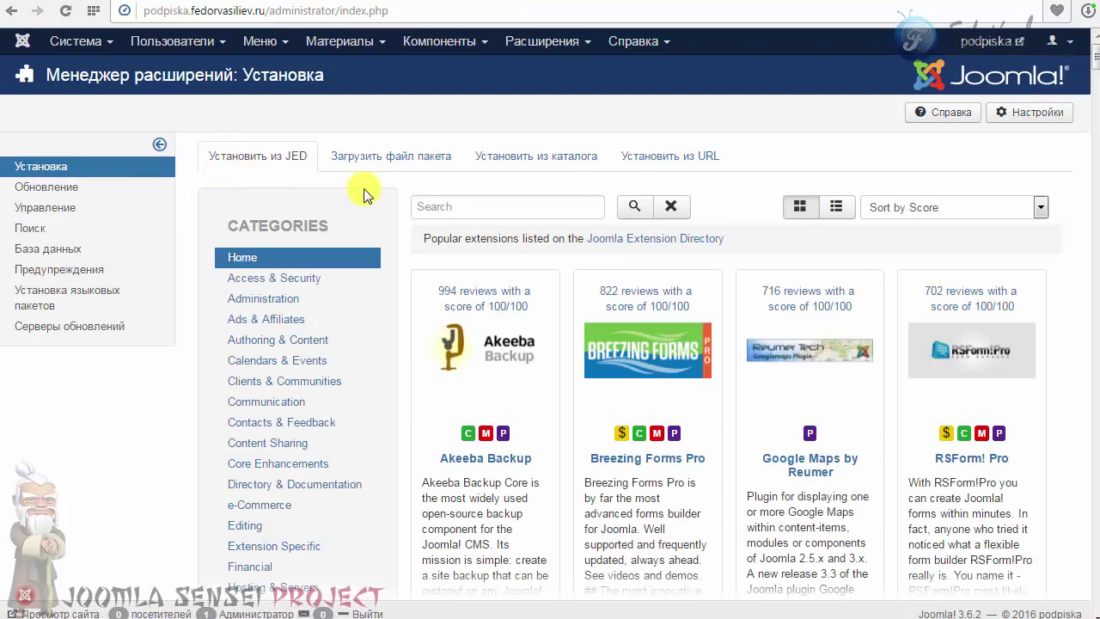
scroll(364, 189, "down", 3)
scroll(363, 193, "down", 8)
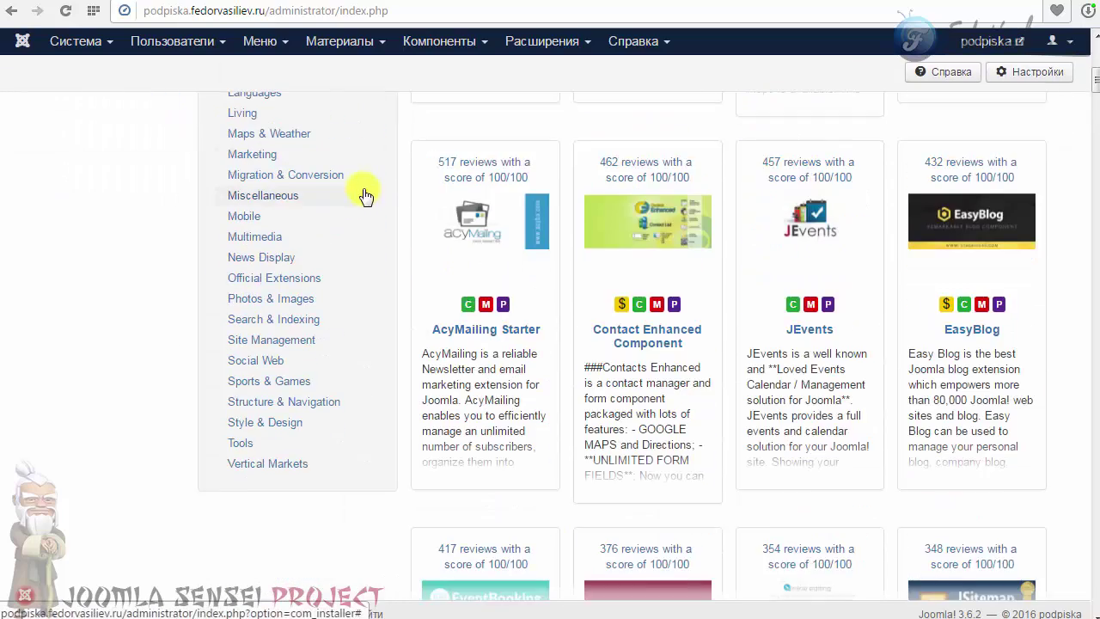
scroll(364, 193, "up", 3)
scroll(361, 196, "up", 8)
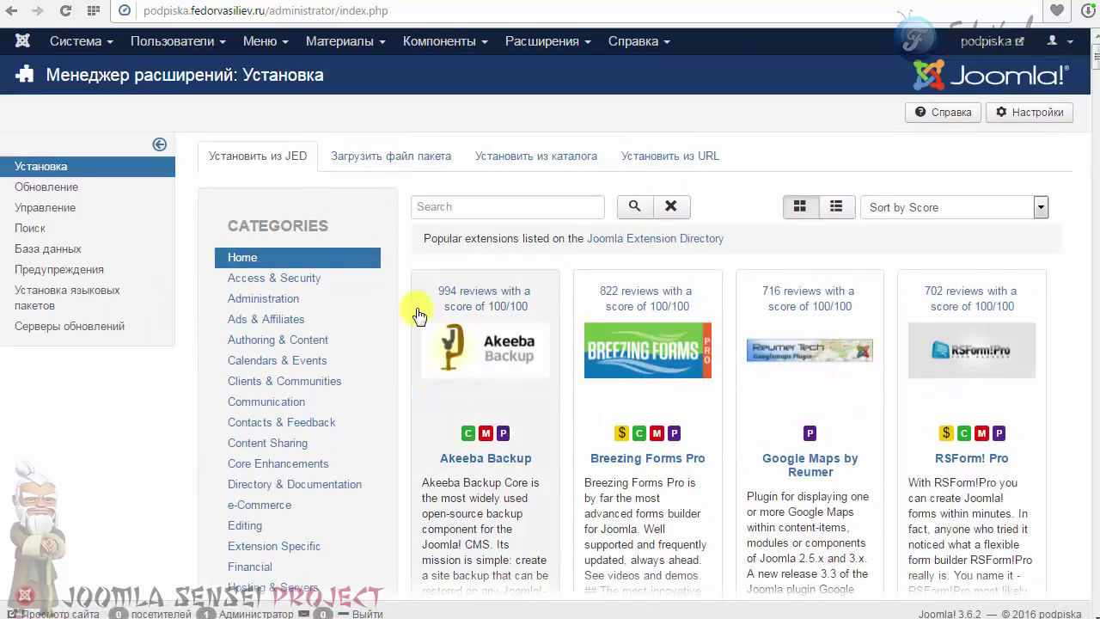
- Examine the extension catalogue's search field with its suggestions and the popular extensions listed beneath it
left_click(442, 206)
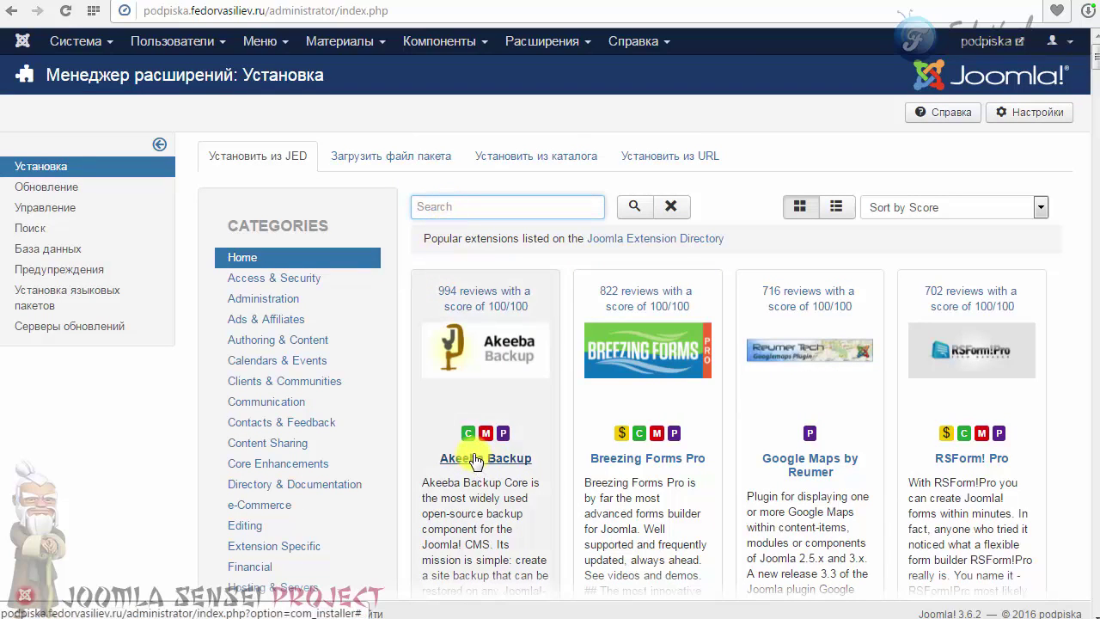
left_click(437, 209)
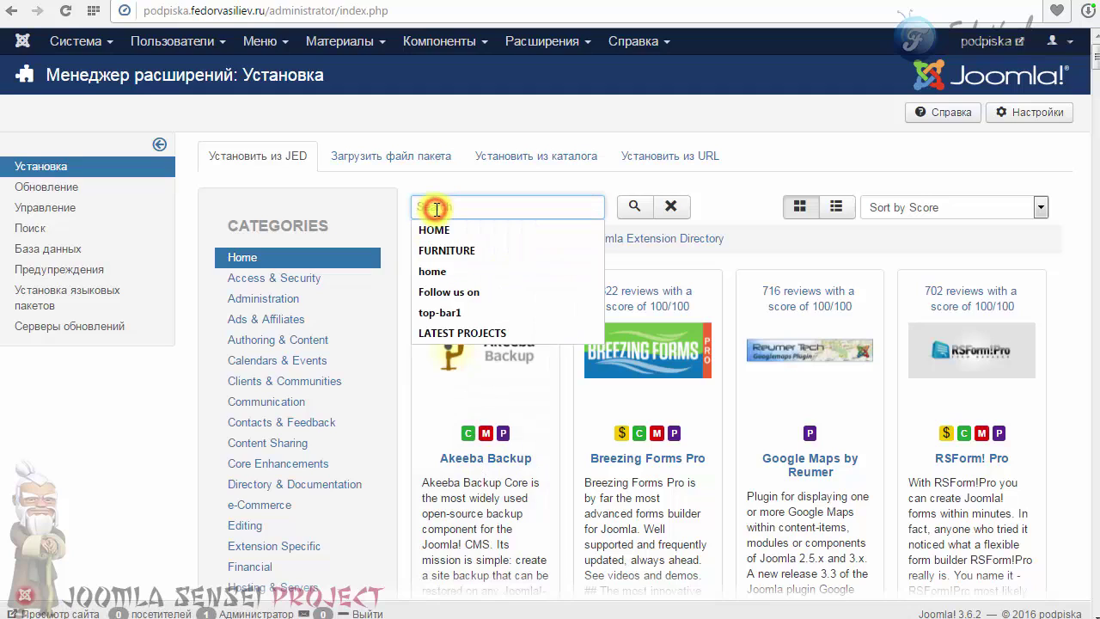
left_click(431, 115)
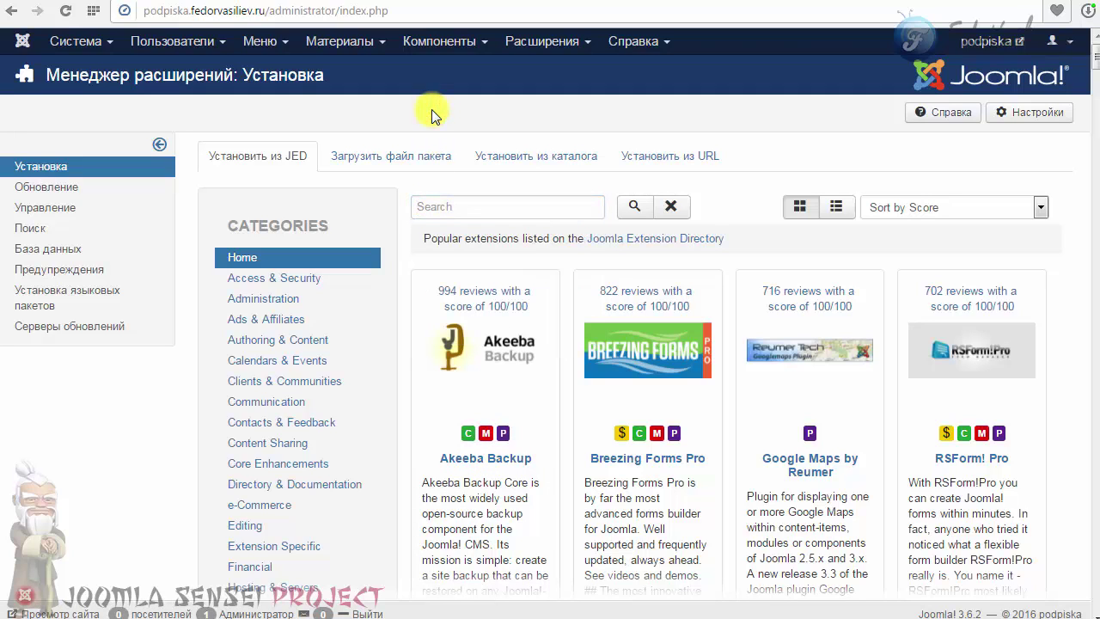
left_click(468, 205)
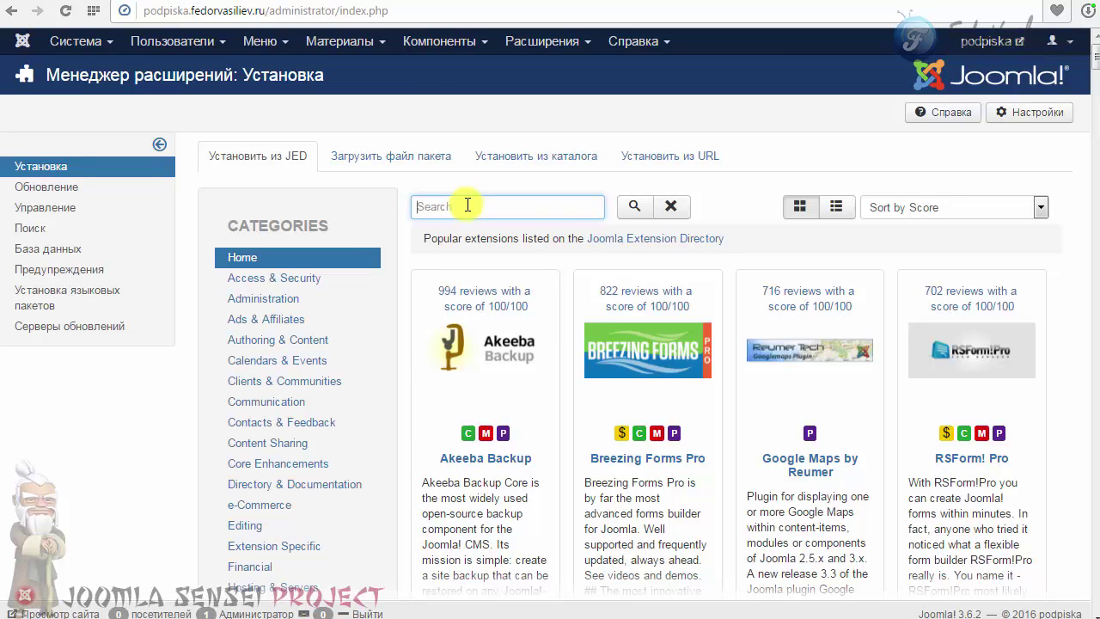
left_click(442, 123)
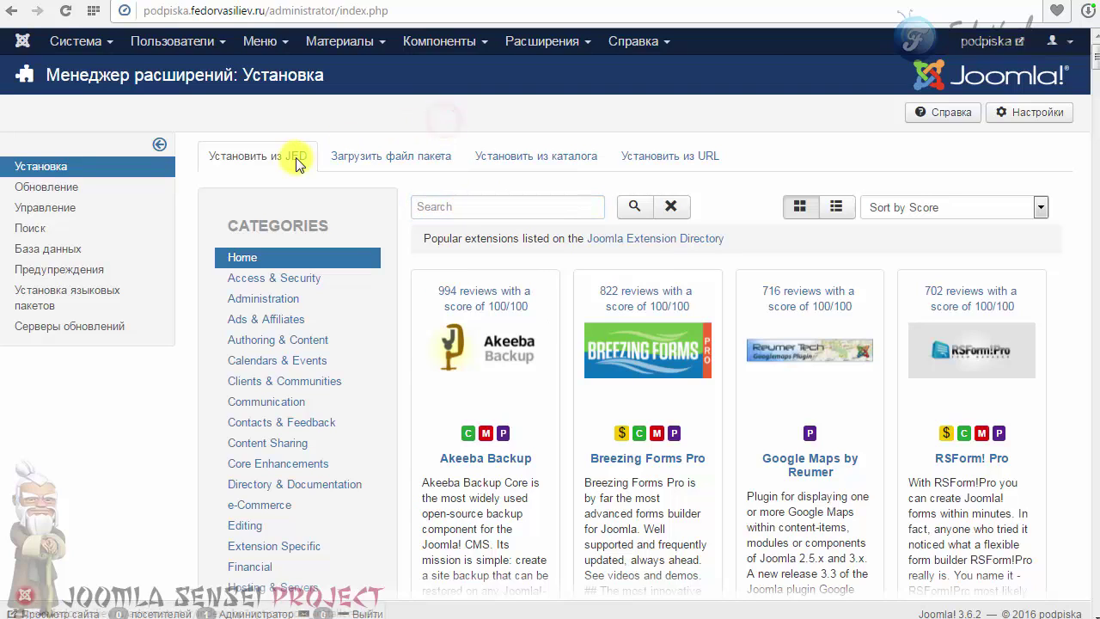
left_click(490, 206)
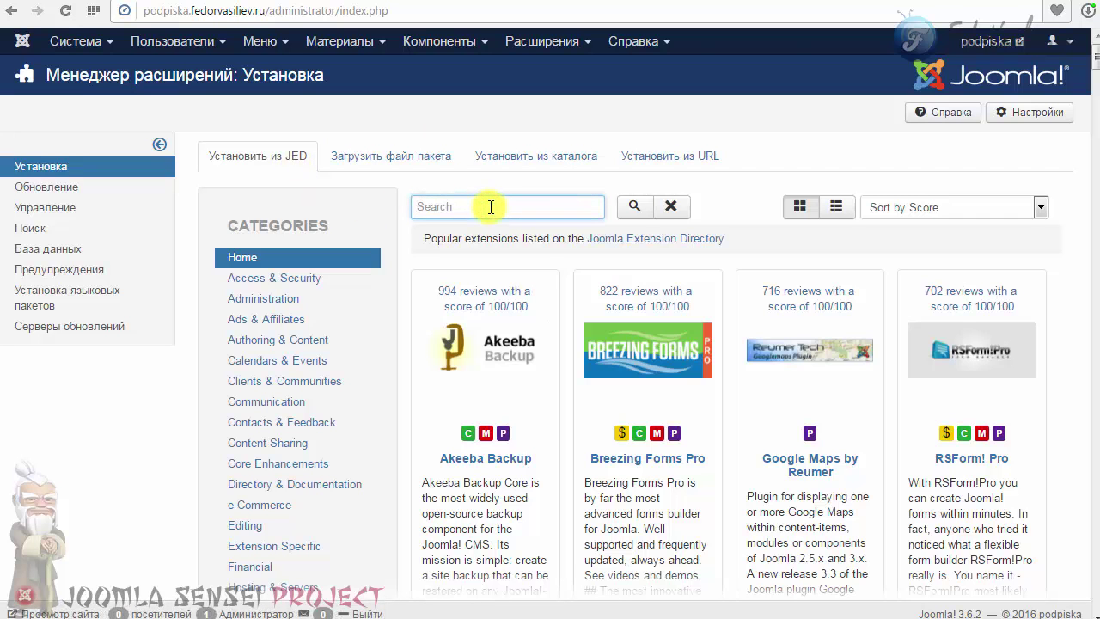
scroll(604, 288, "down", 5)
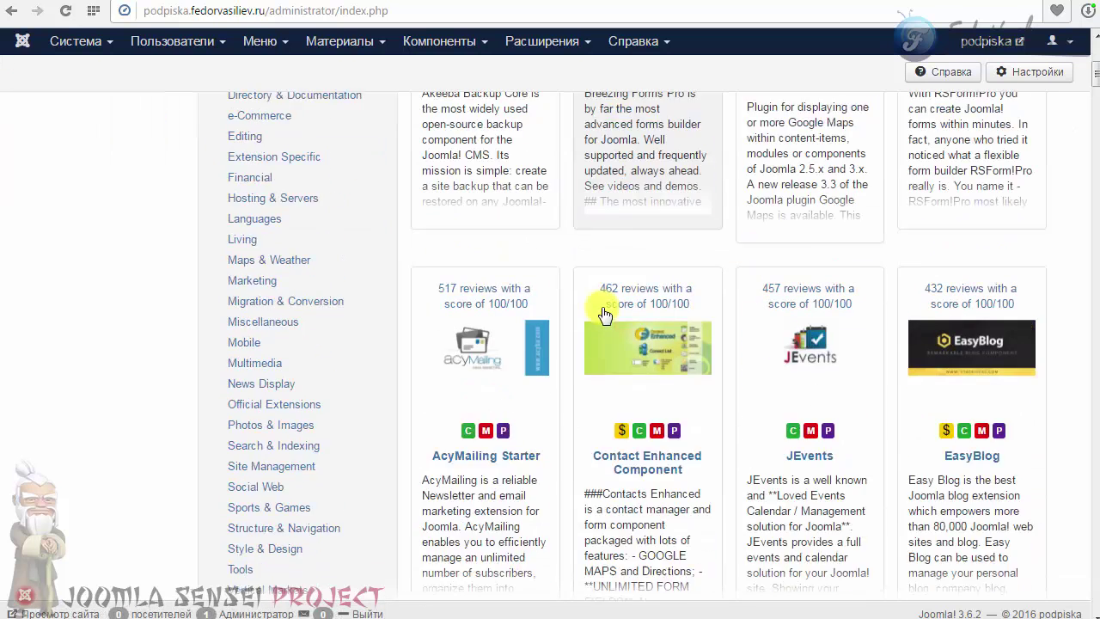
scroll(604, 295, "up", 6)
left_click(440, 207)
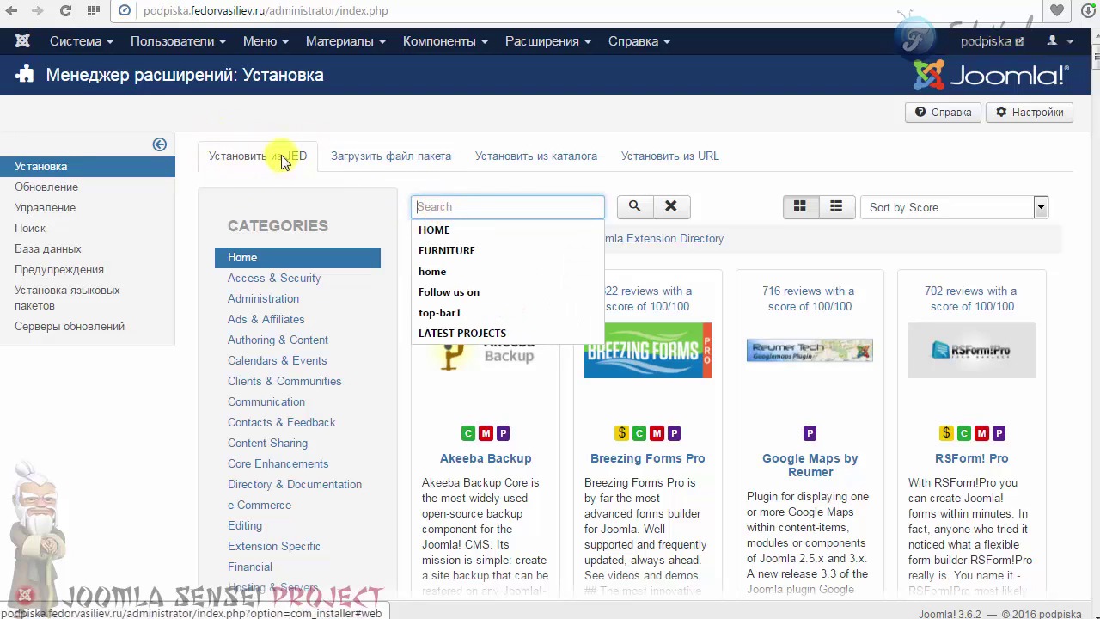
left_click(359, 120)
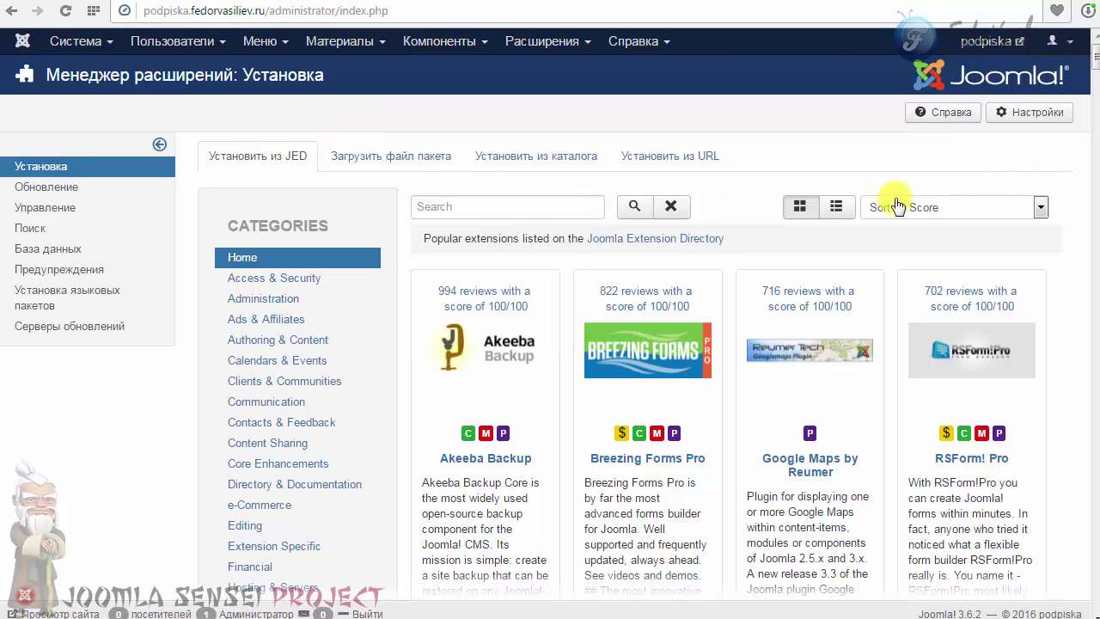
- In the extension manager's settings, set "Каталог расширений Joomla!" to "Показать сообщение", and save and close them
left_click(344, 153)
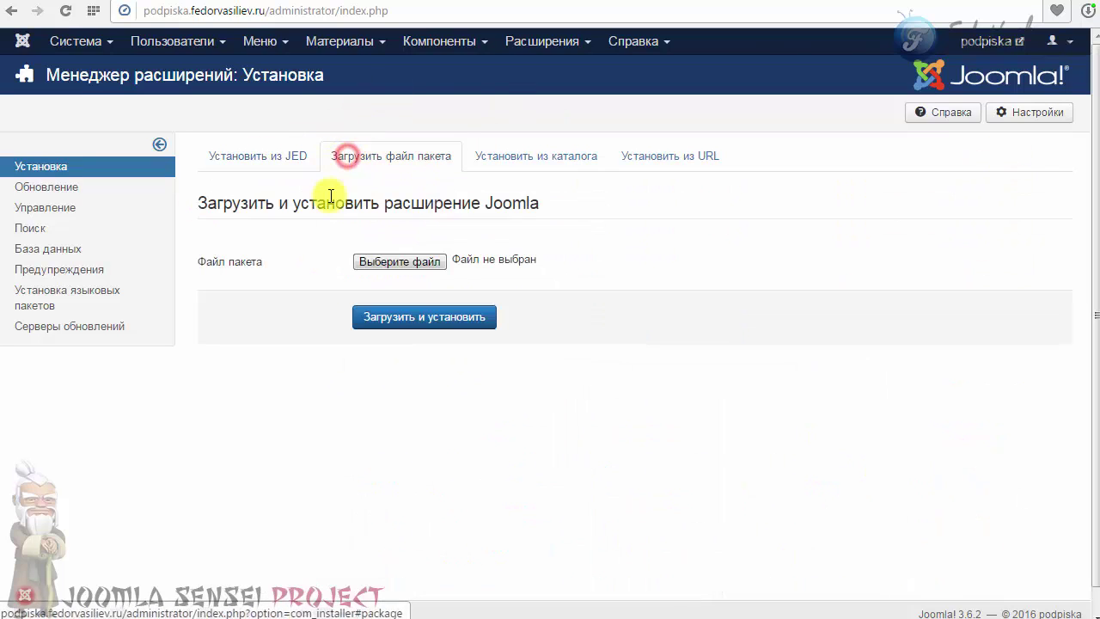
left_click(1025, 119)
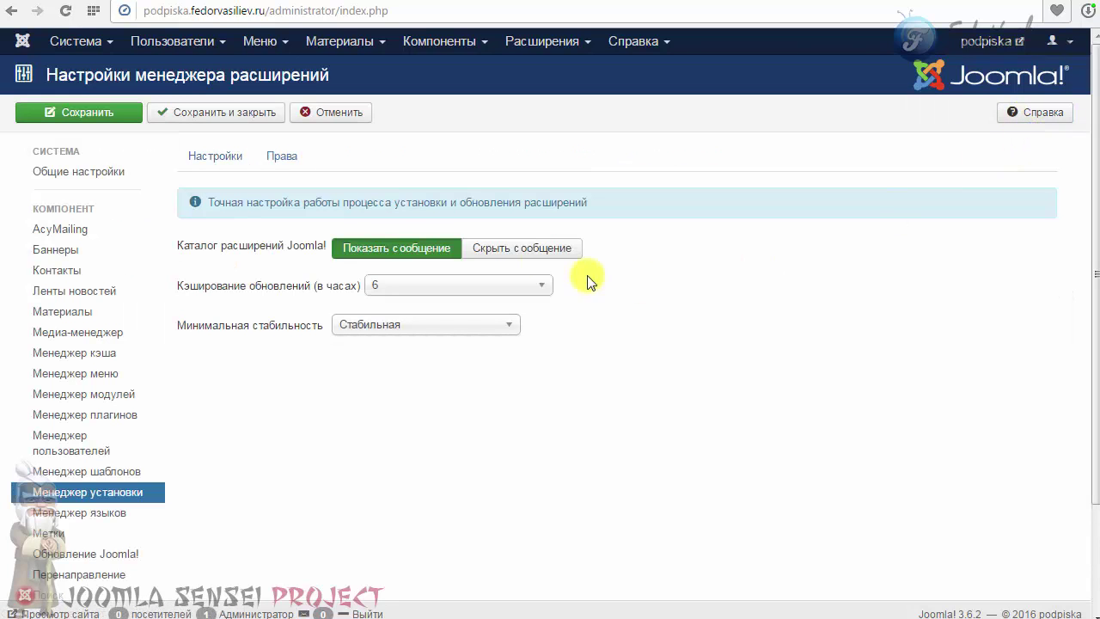
left_click(520, 247)
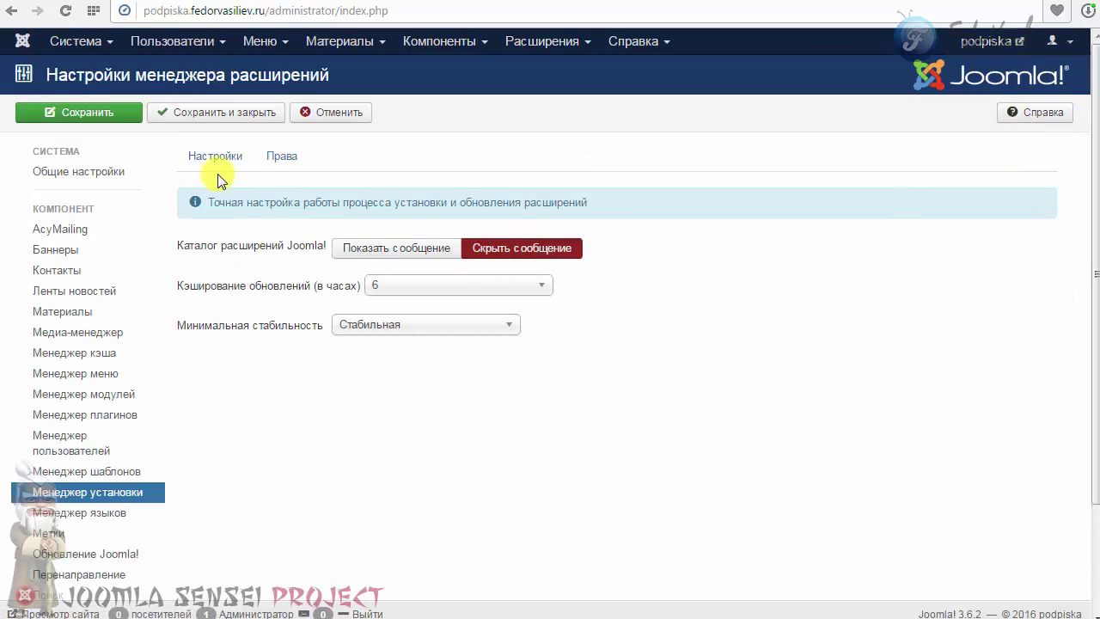
left_click(363, 249)
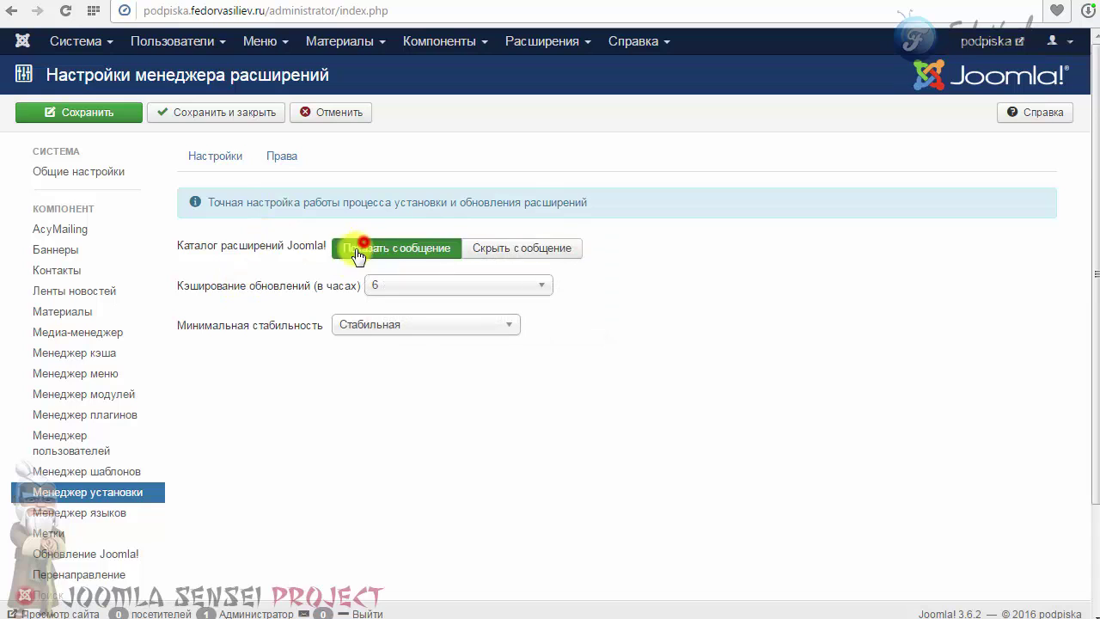
left_click(210, 112)
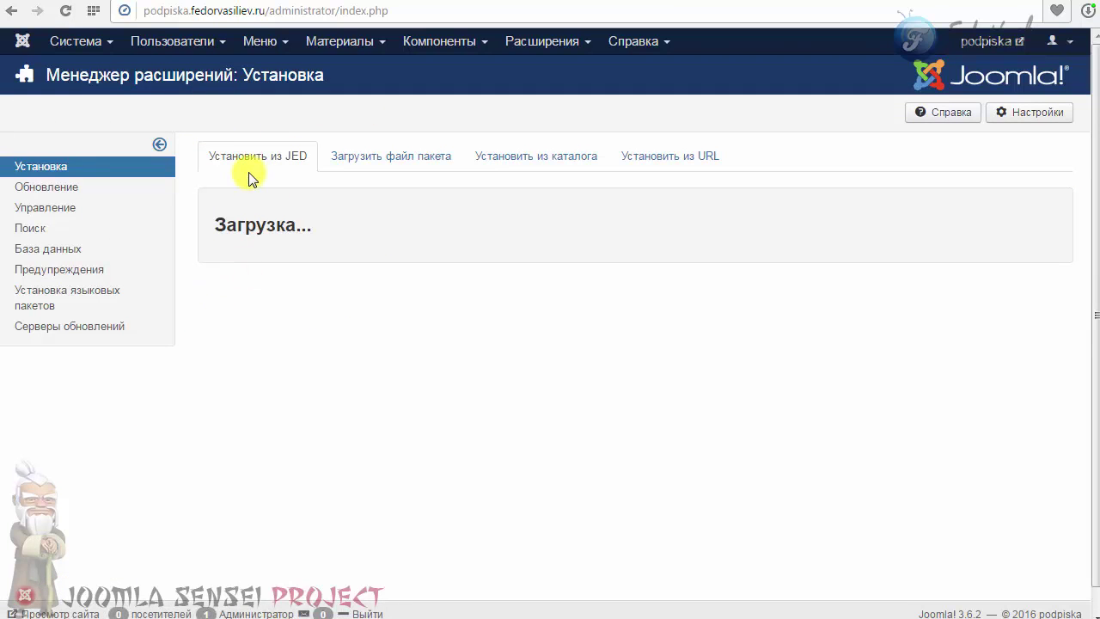
- Search the Joomla extension catalogue for "kunena" and look through the matching extensions
left_click(450, 209)
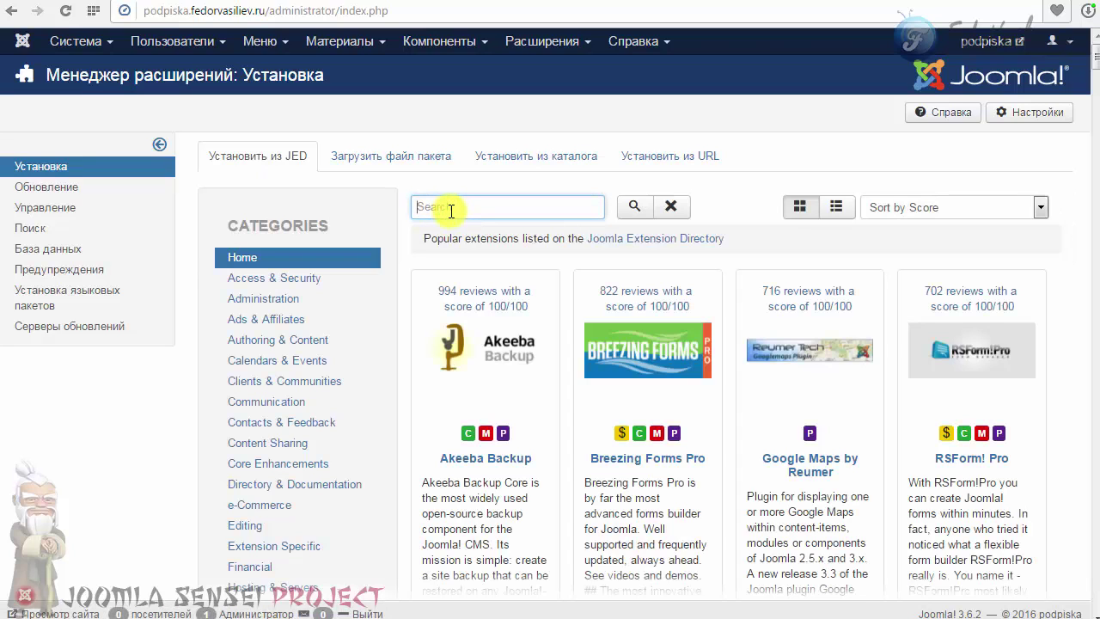
type("kunena")
key("Return")
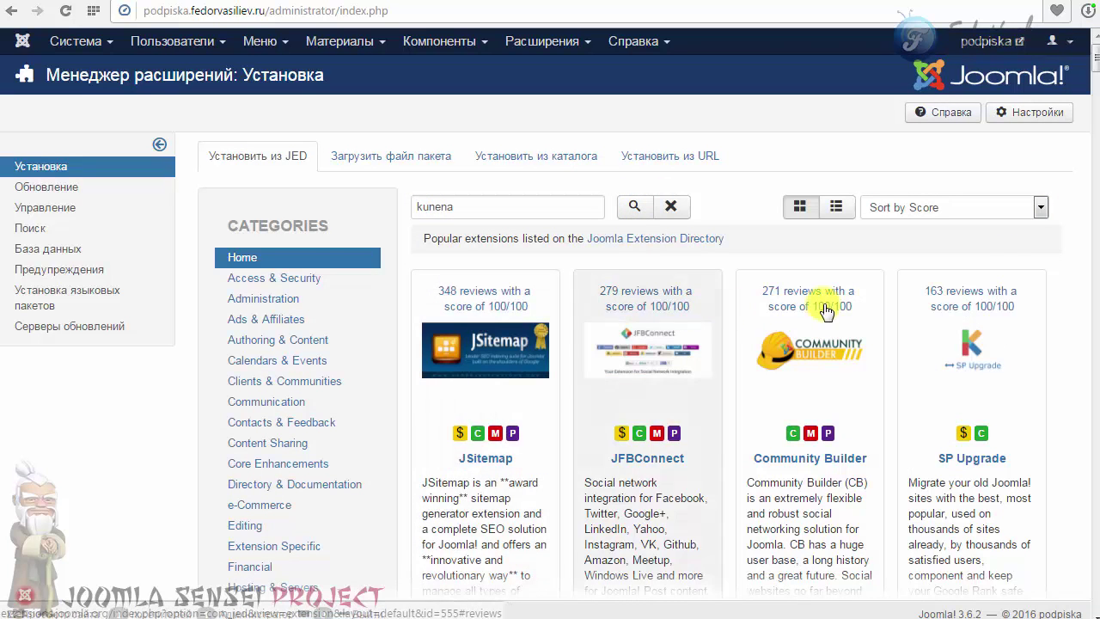
scroll(782, 297, "down", 2)
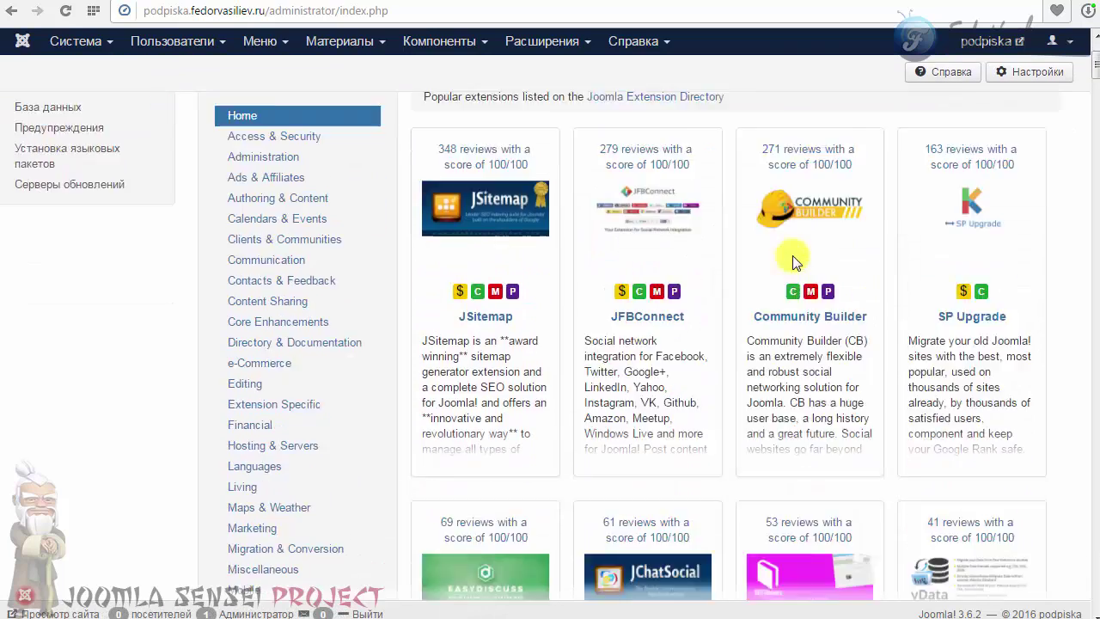
scroll(792, 262, "down", 4)
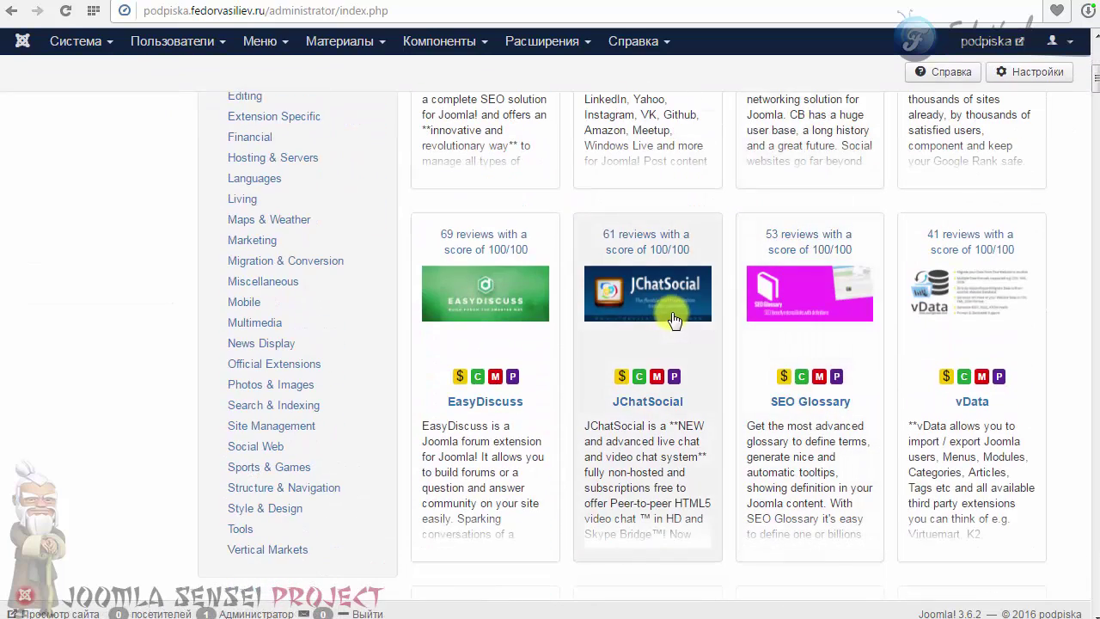
- Find Kunena among the catalogue's search results and open its extension page
scroll(673, 319, "down", 5)
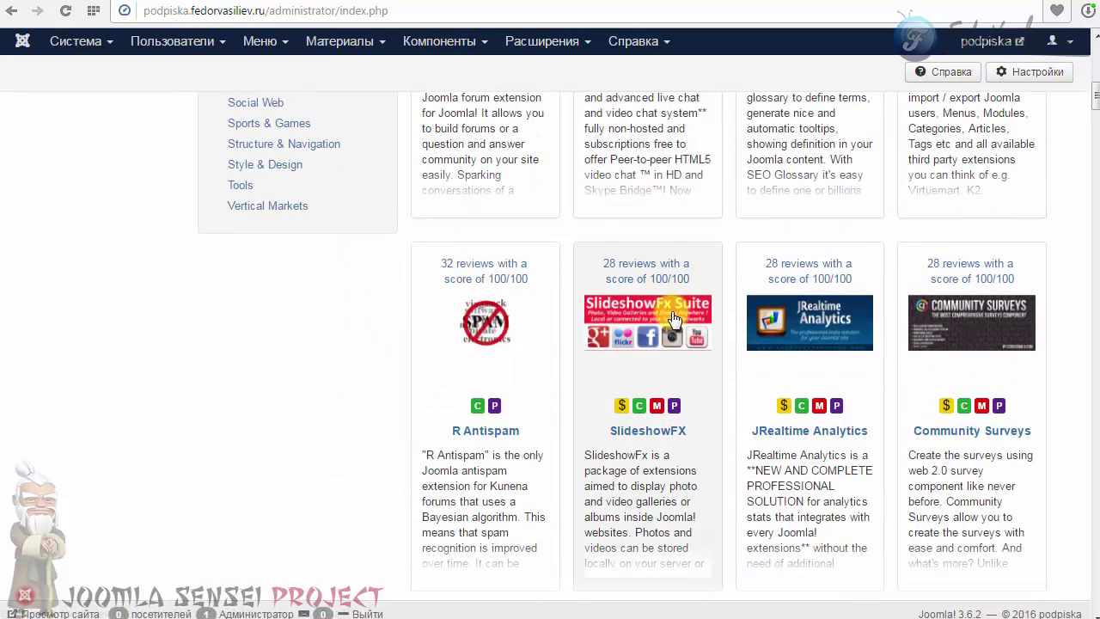
scroll(653, 340, "down", 4)
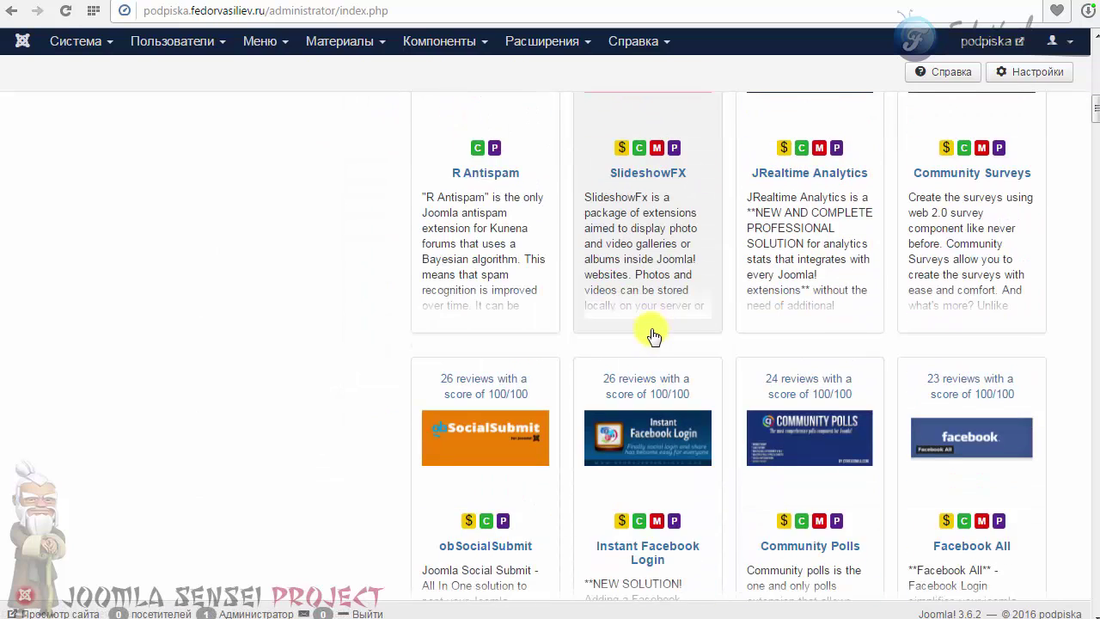
scroll(653, 330, "down", 5)
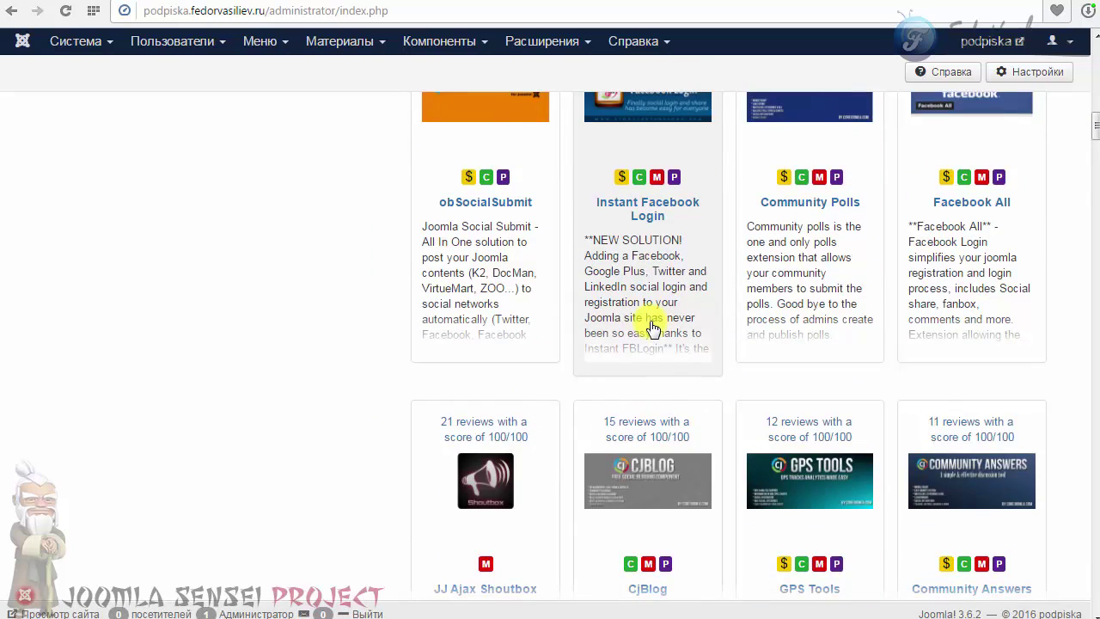
scroll(653, 327, "down", 6)
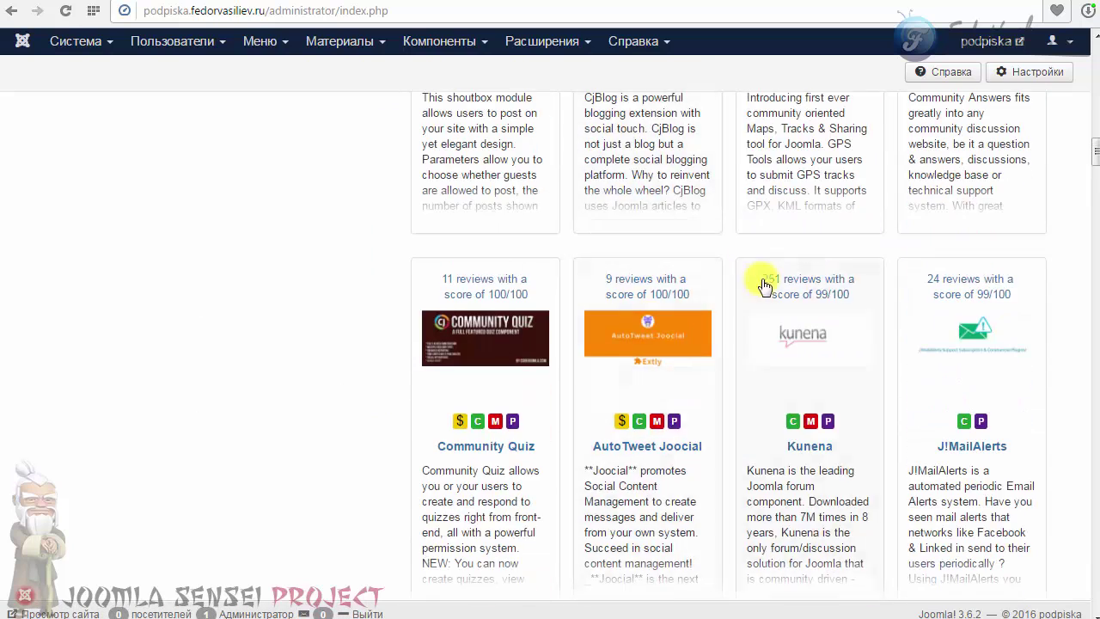
scroll(782, 288, "down", 2)
scroll(781, 297, "up", 1)
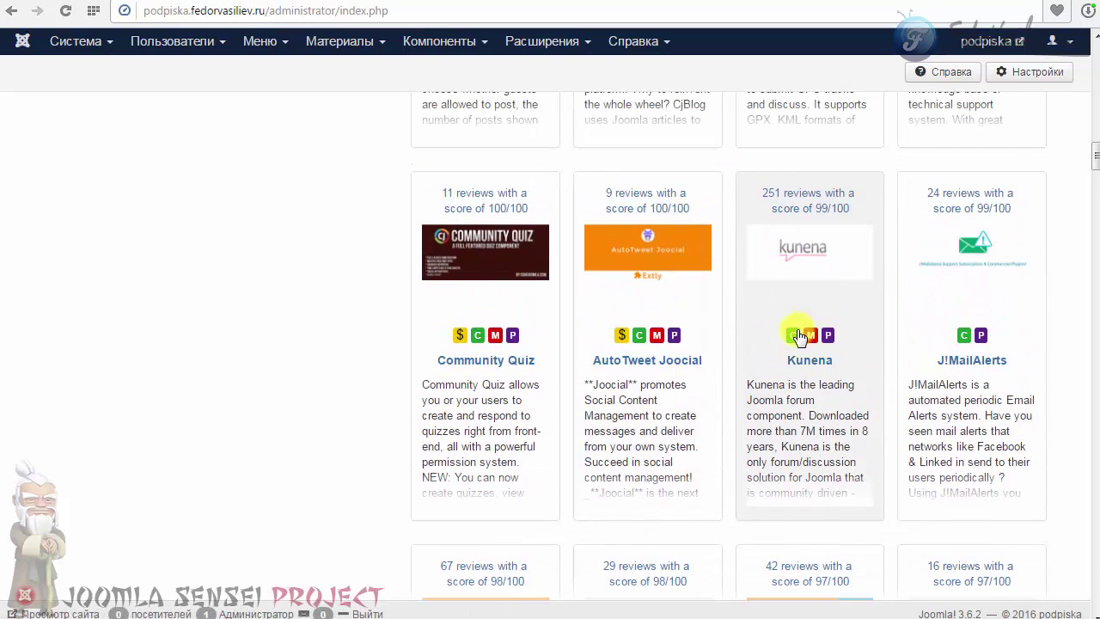
left_click(801, 249)
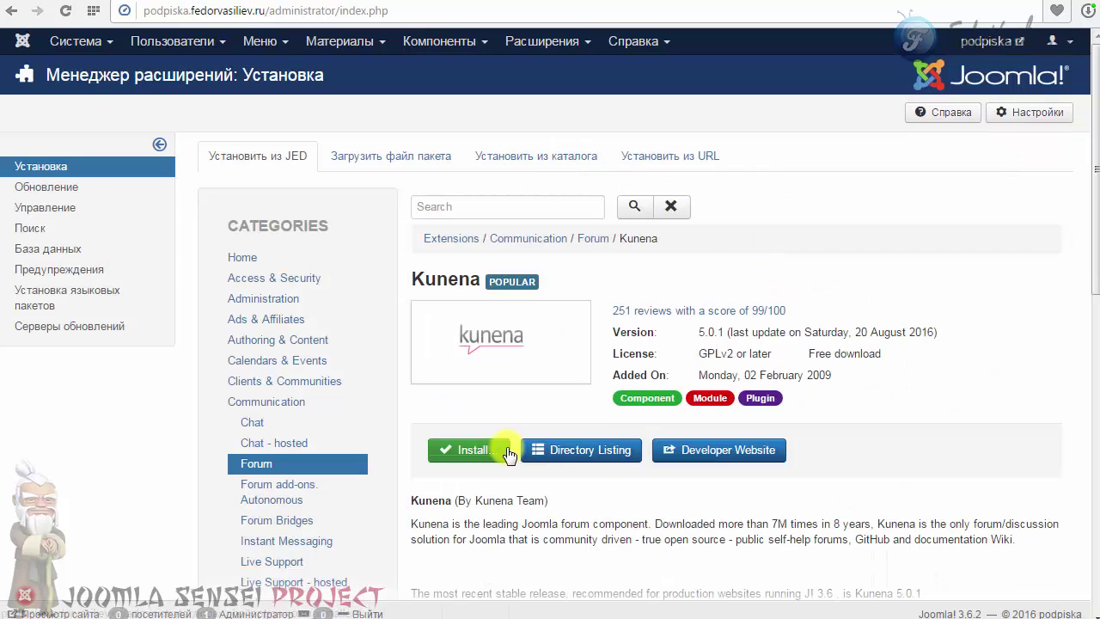
- Review the Kunena 5.0.1 description, then install the extension from its catalogue page and confirm the installation
scroll(422, 341, "down", 2)
scroll(425, 344, "up", 2)
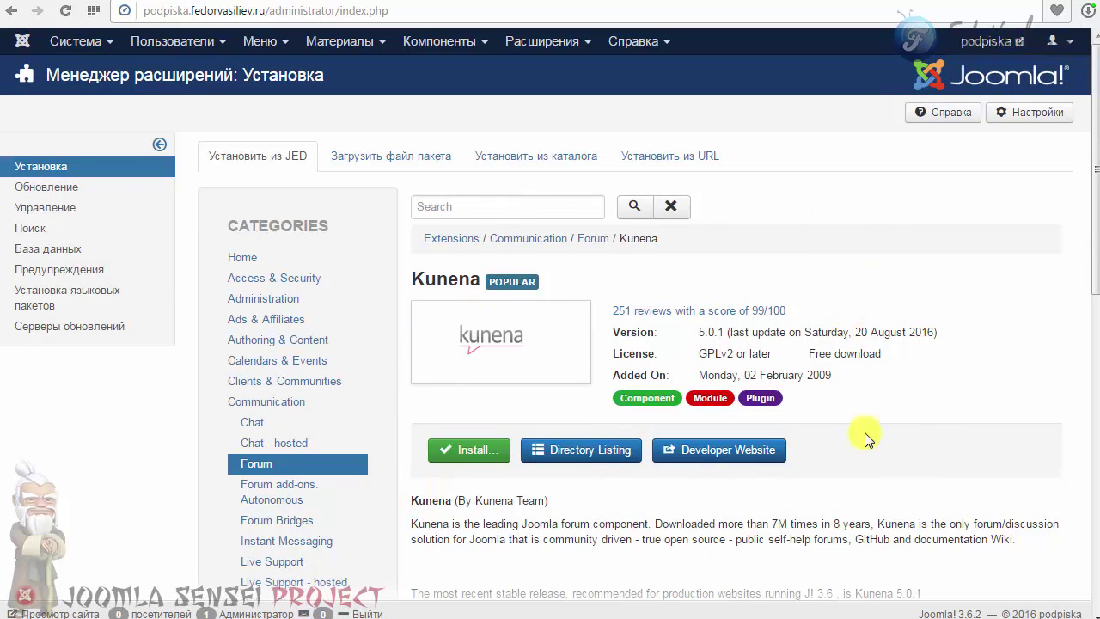
scroll(890, 348, "down", 2)
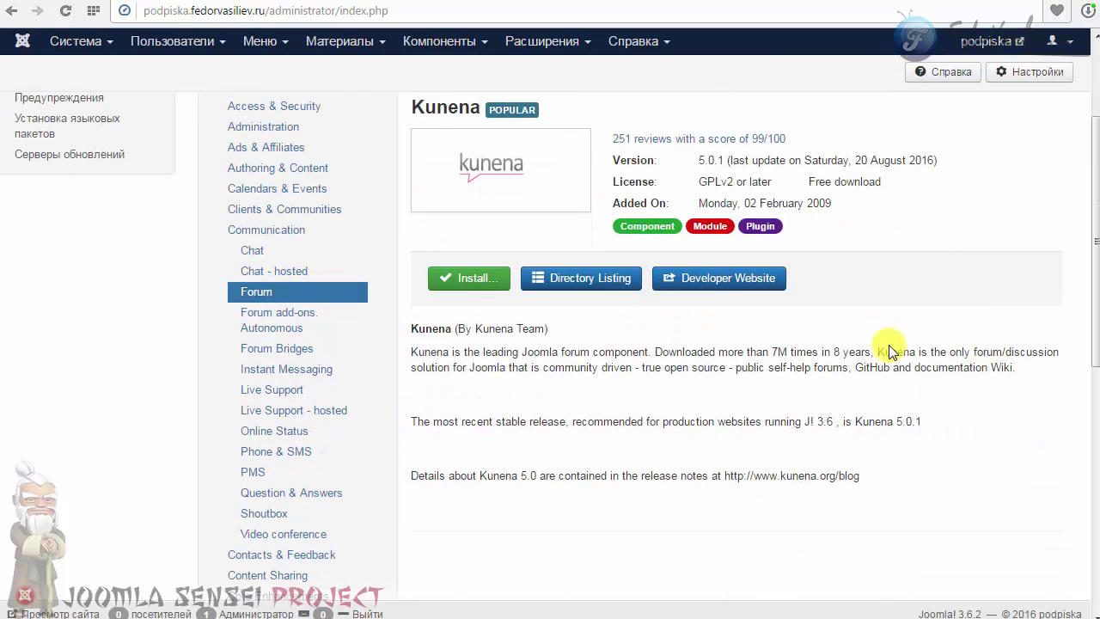
scroll(891, 351, "up", 2)
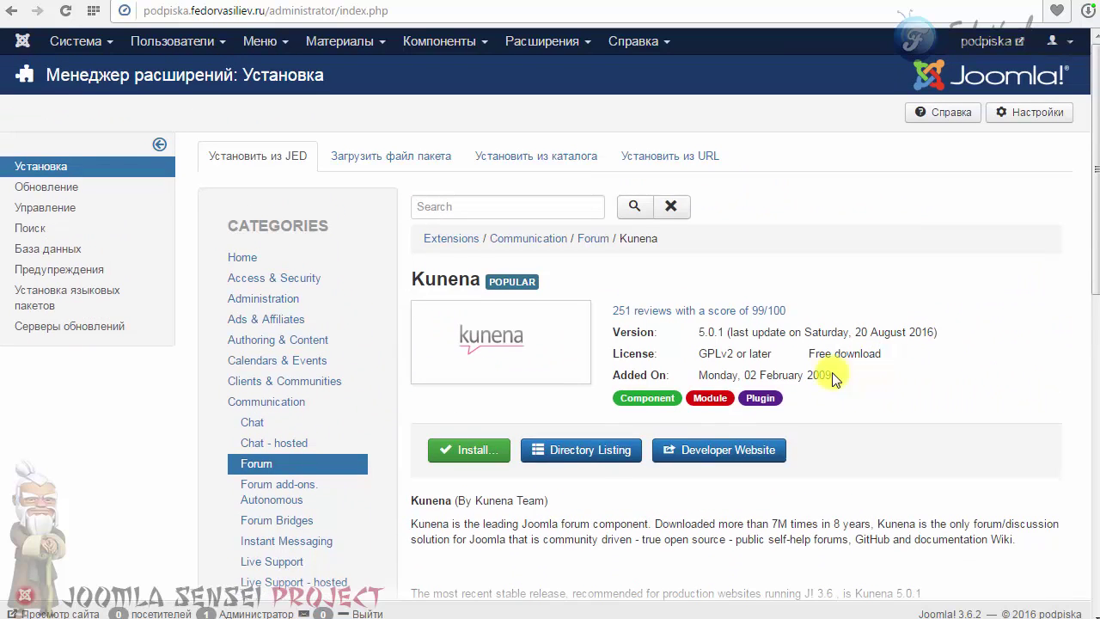
left_click(476, 454)
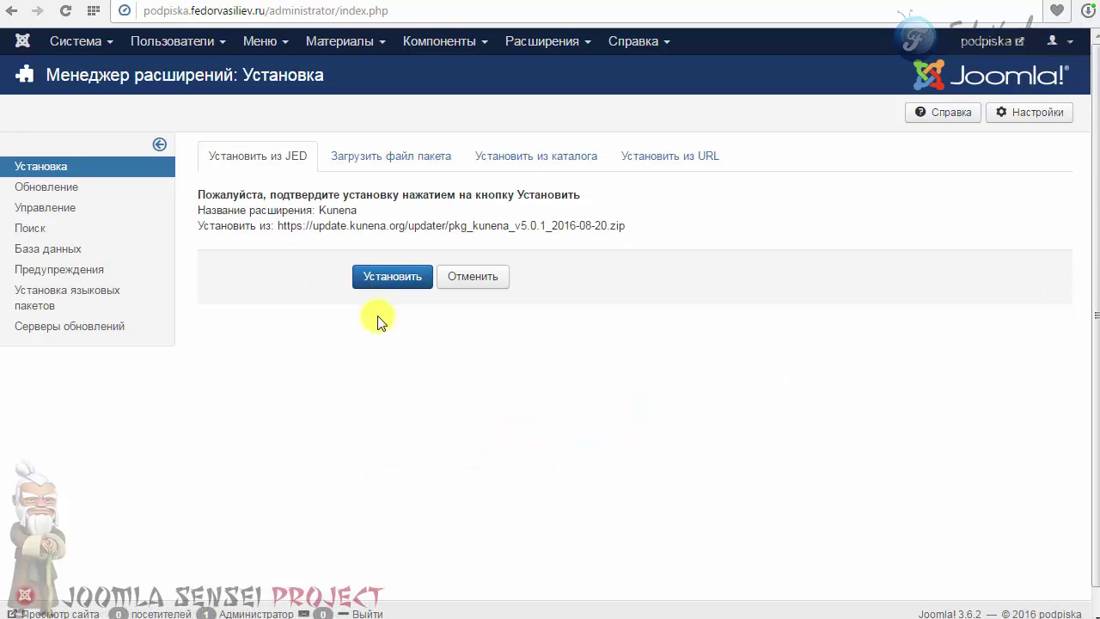
left_click(383, 281)
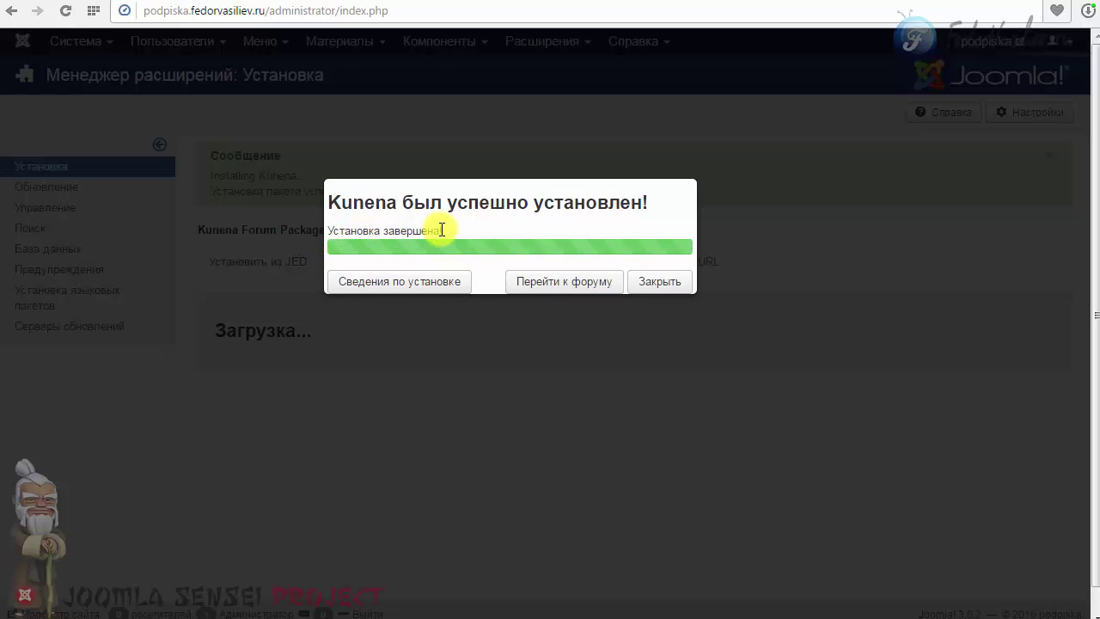
- Show the Kunena installation details, then go to the forum's control panel and look over its sections
left_click(396, 286)
scroll(430, 350, "down", 1)
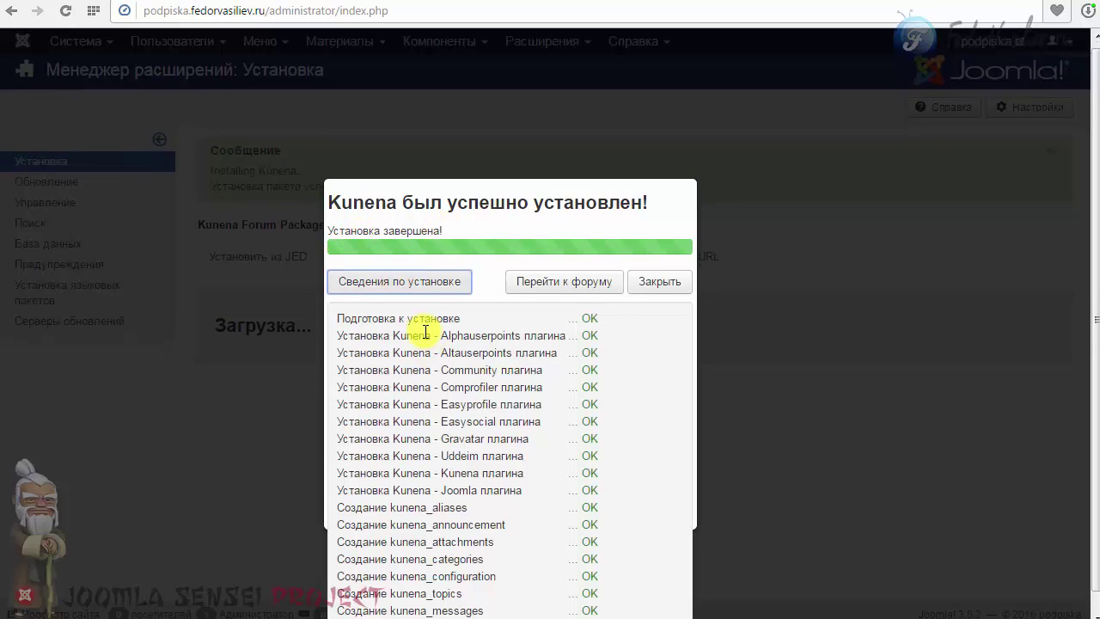
left_click(643, 489)
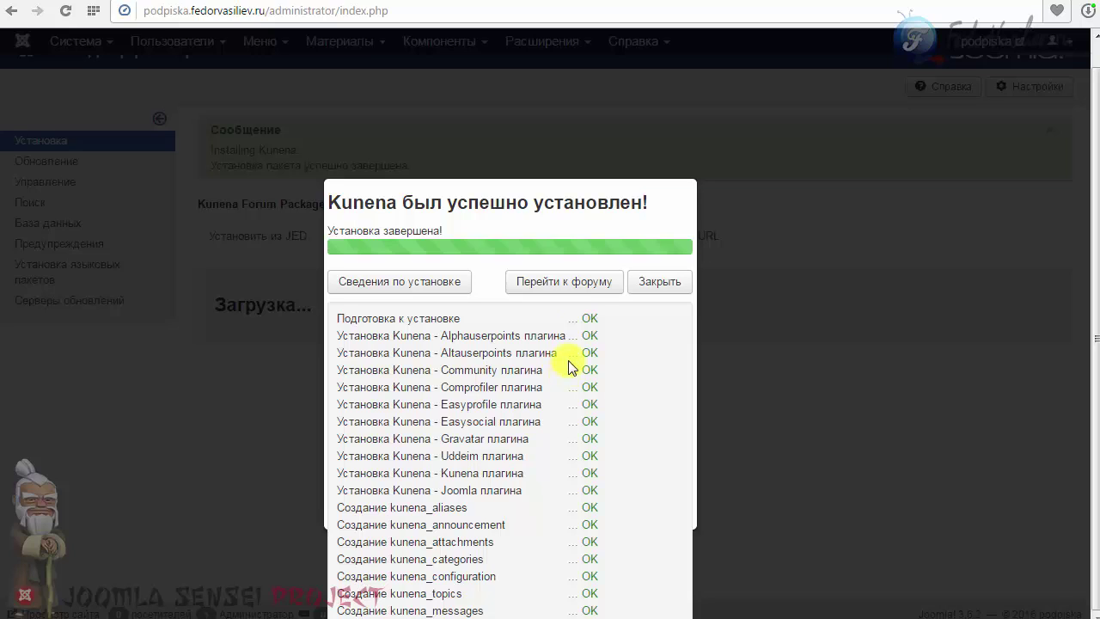
left_click(531, 281)
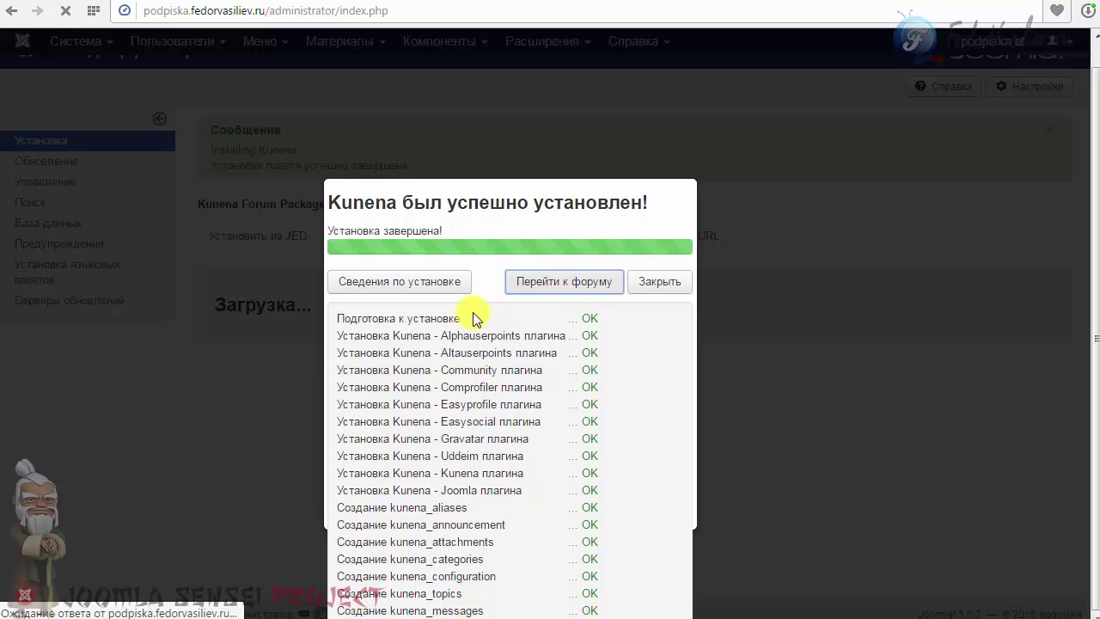
scroll(421, 417, "down", 1)
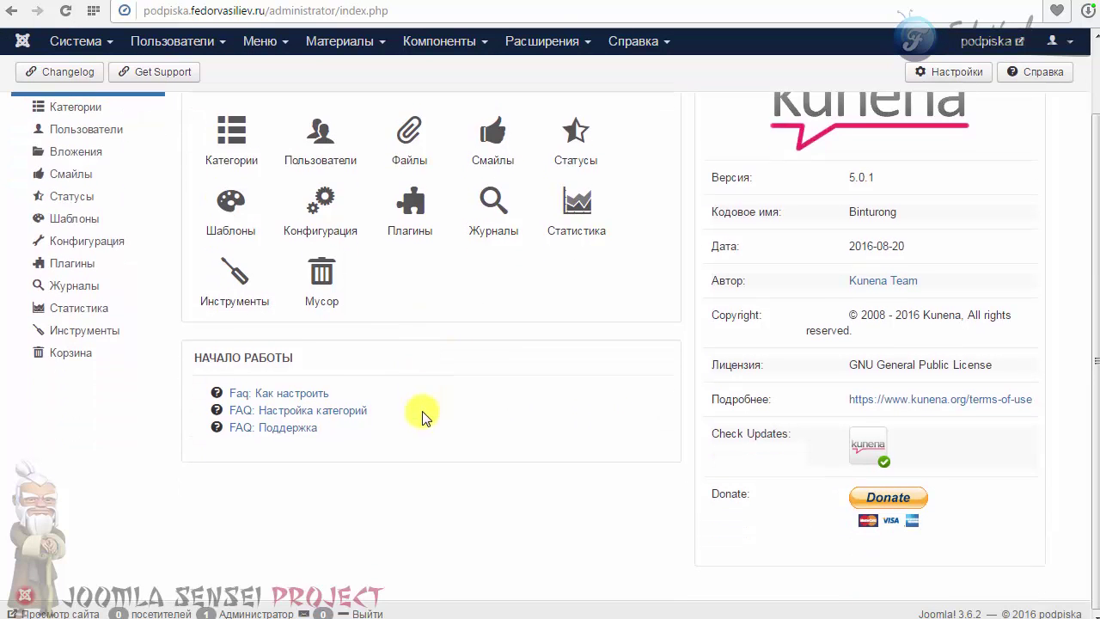
scroll(574, 430, "up", 1)
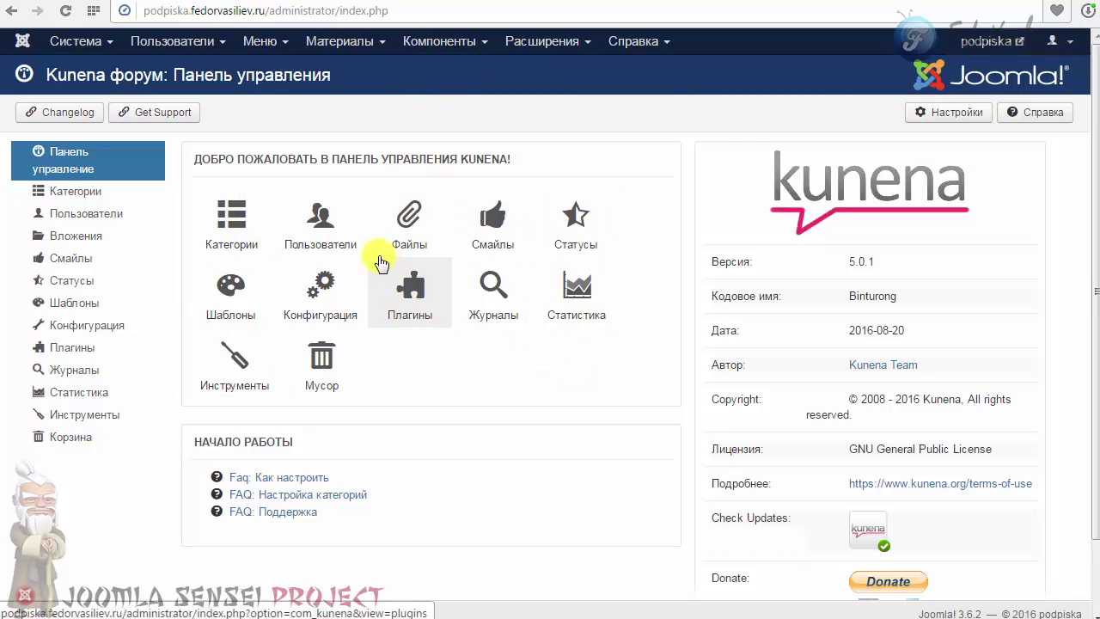
- Check the site's installed components for the Kunena forum entry
left_click(421, 42)
mouse_move(473, 93)
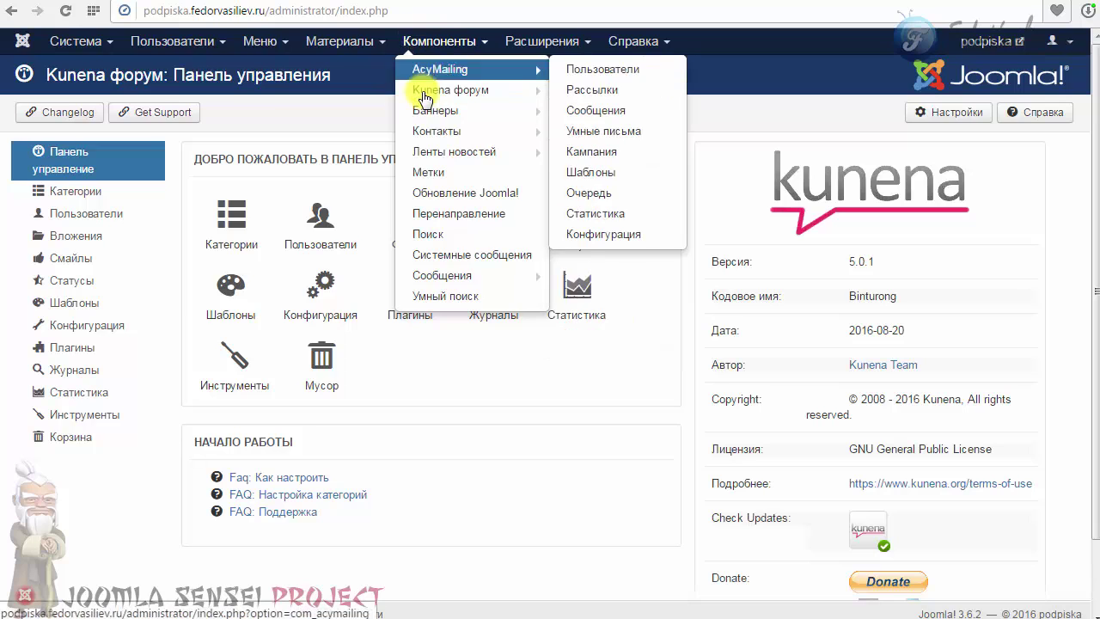
left_click(320, 115)
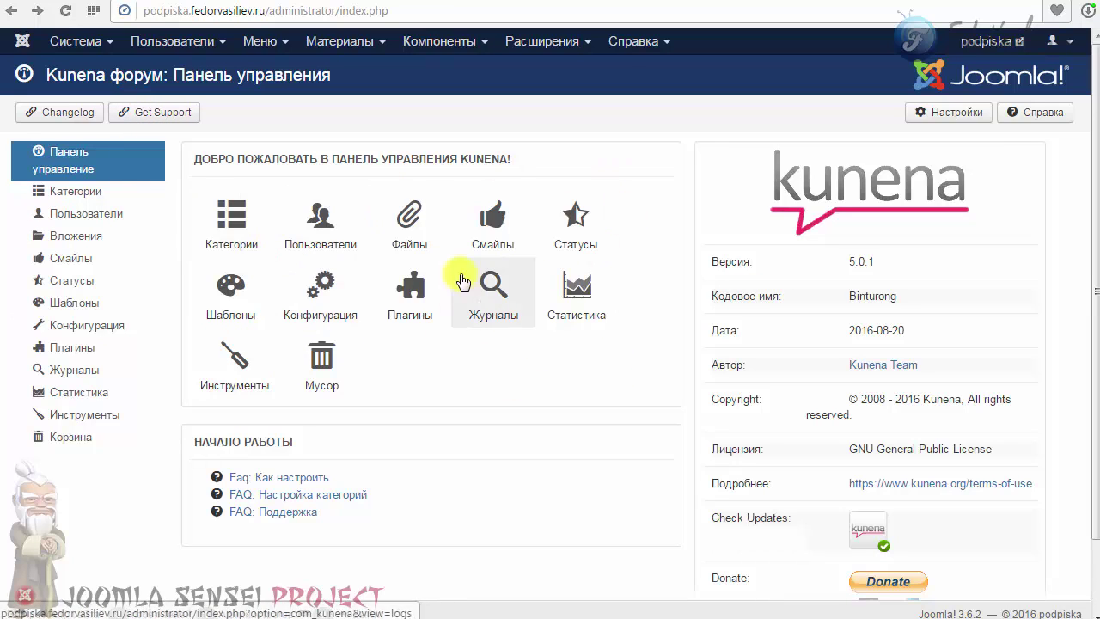
- Visit Kunena's support site and go to its downloads for version 5.x
left_click(144, 113)
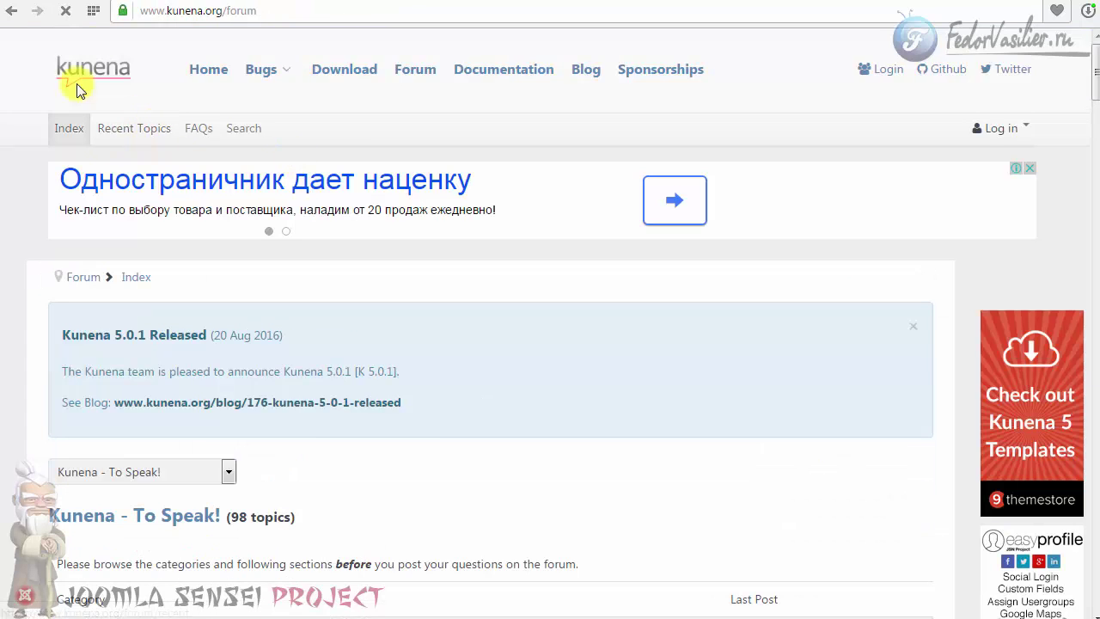
left_click(183, 11)
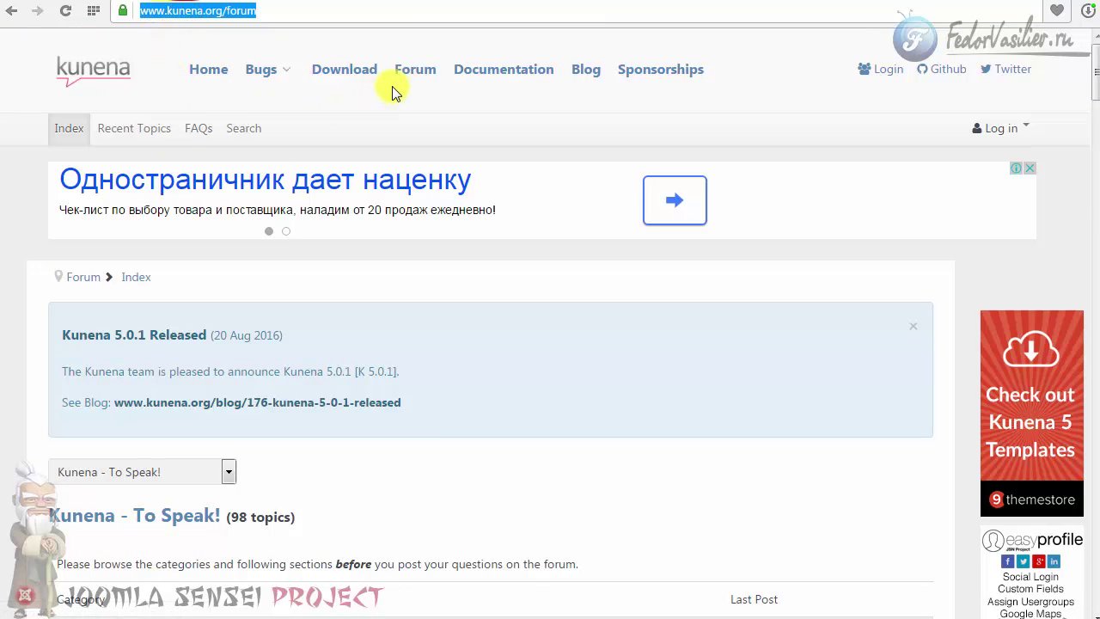
left_click(336, 86)
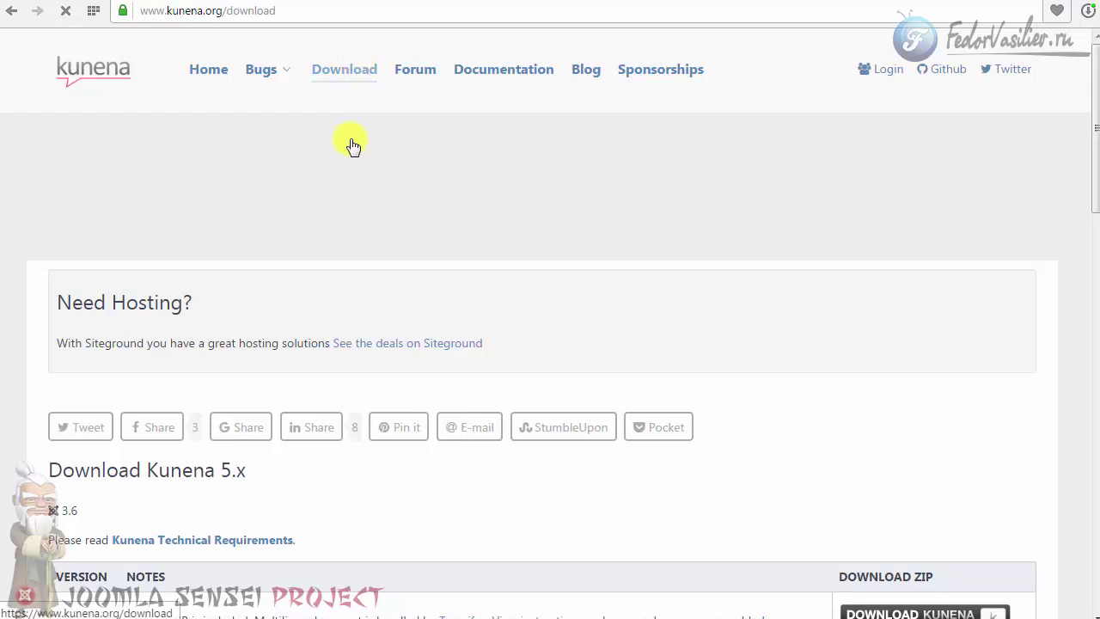
scroll(352, 150, "down", 5)
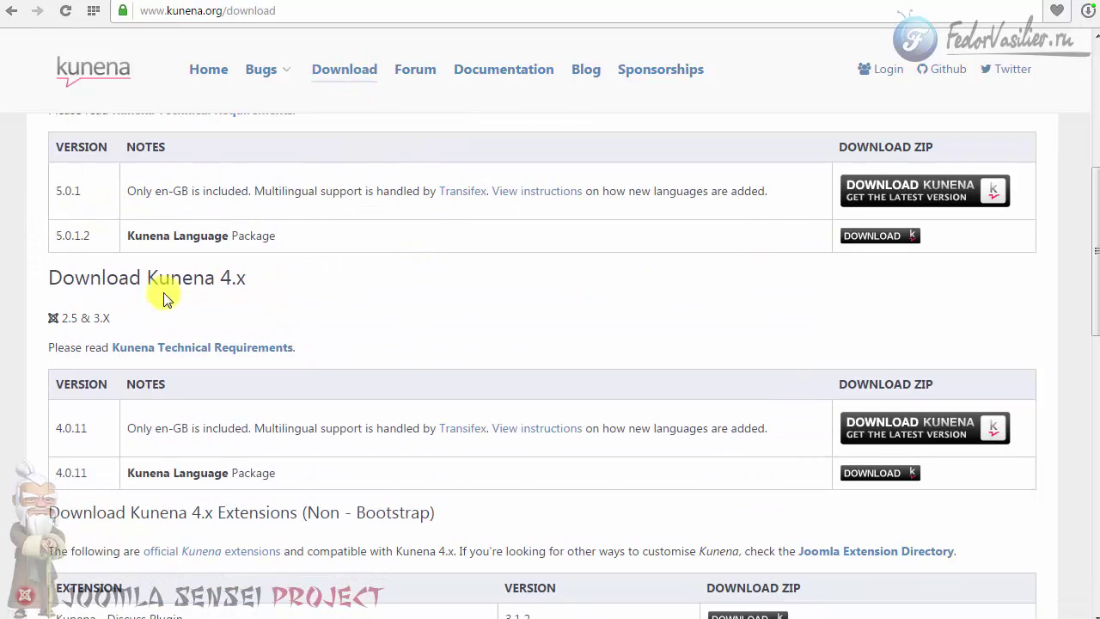
- Examine the Kunena 5.x download table's version numbers for the forum package and the Kunena Language Package
left_click_drag(81, 190, 53, 189)
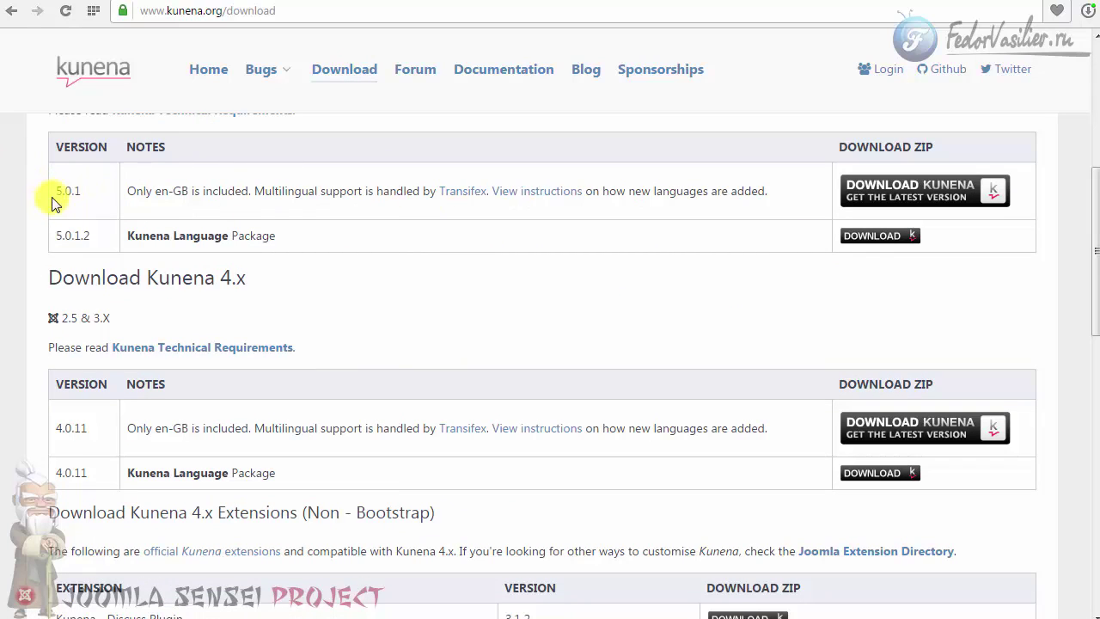
left_click(60, 190)
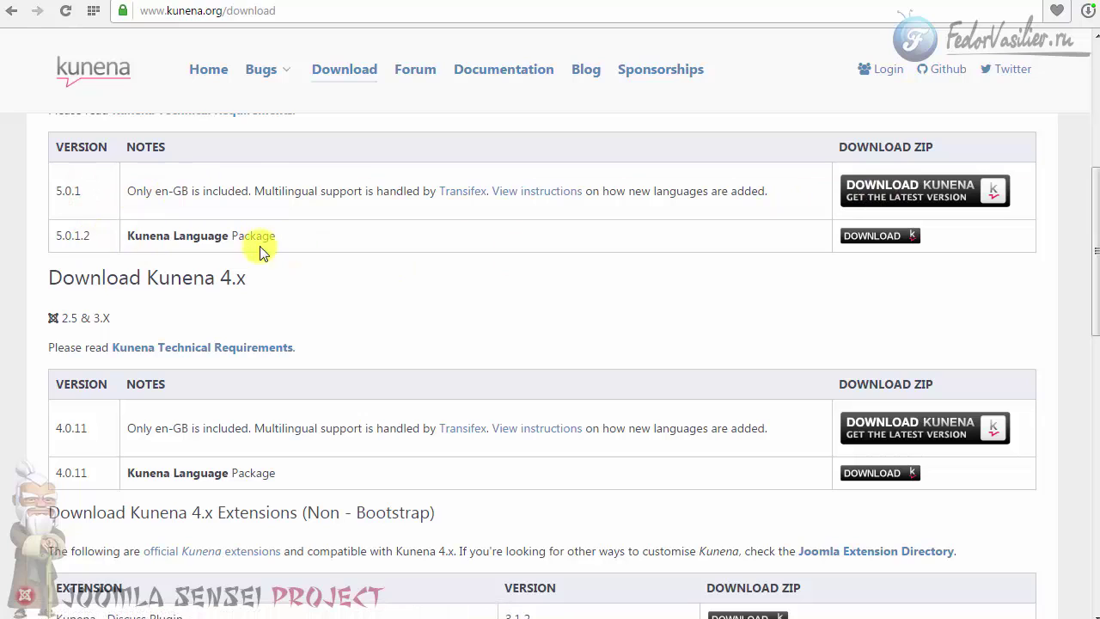
left_click_drag(295, 235, 110, 233)
left_click(110, 234)
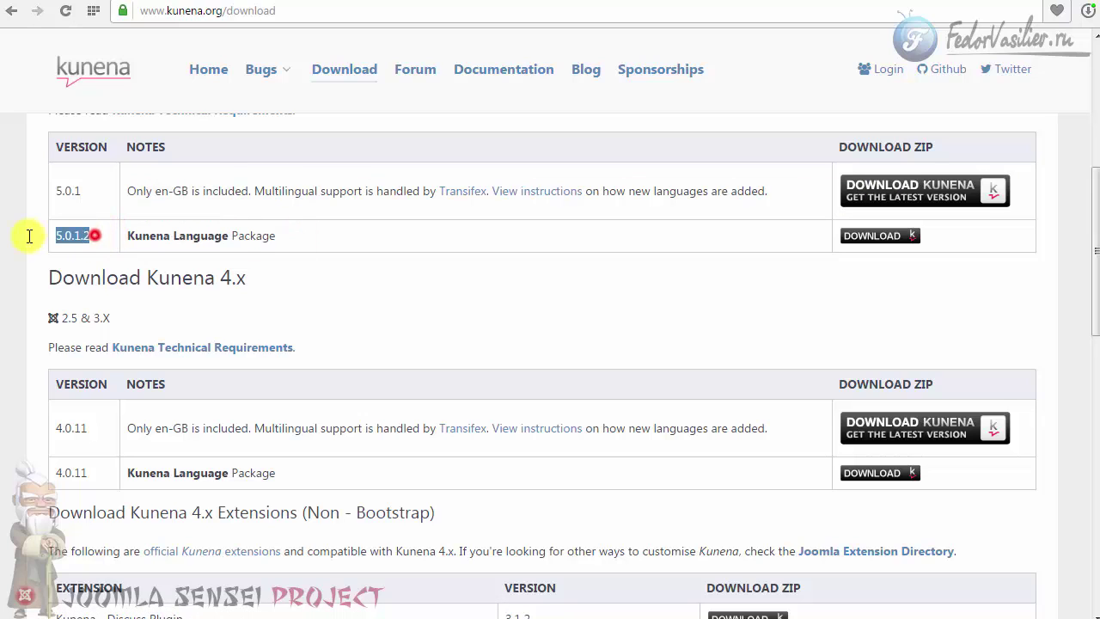
left_click(76, 234)
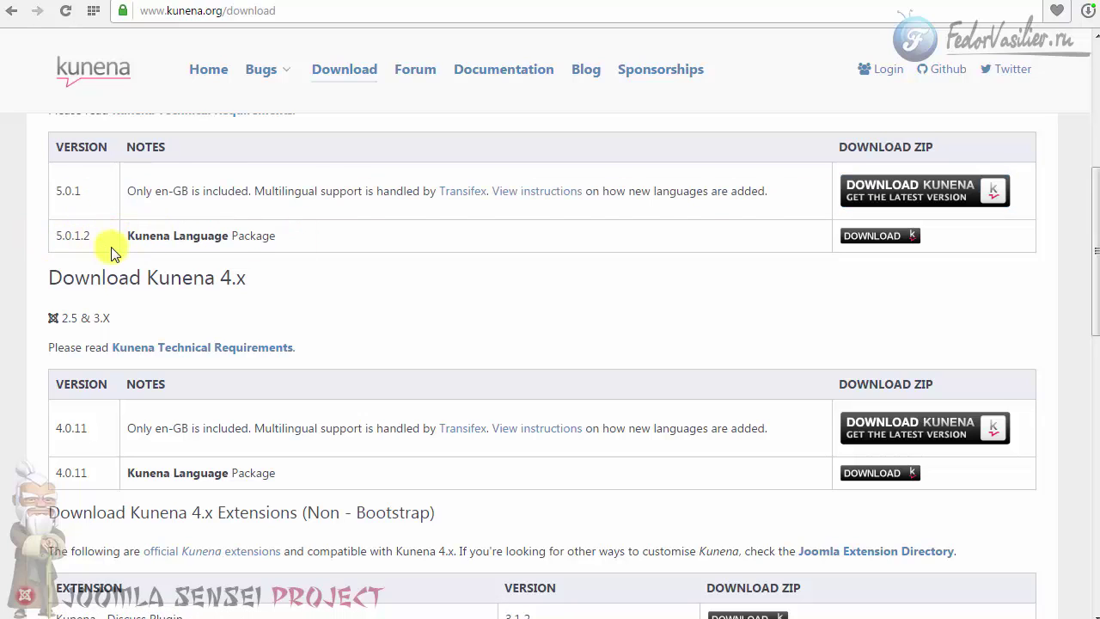
- Start downloading the Kunena Language Package 5.0.1.2, then cancel saving the file
left_click_drag(246, 229, 120, 234)
left_click(869, 235)
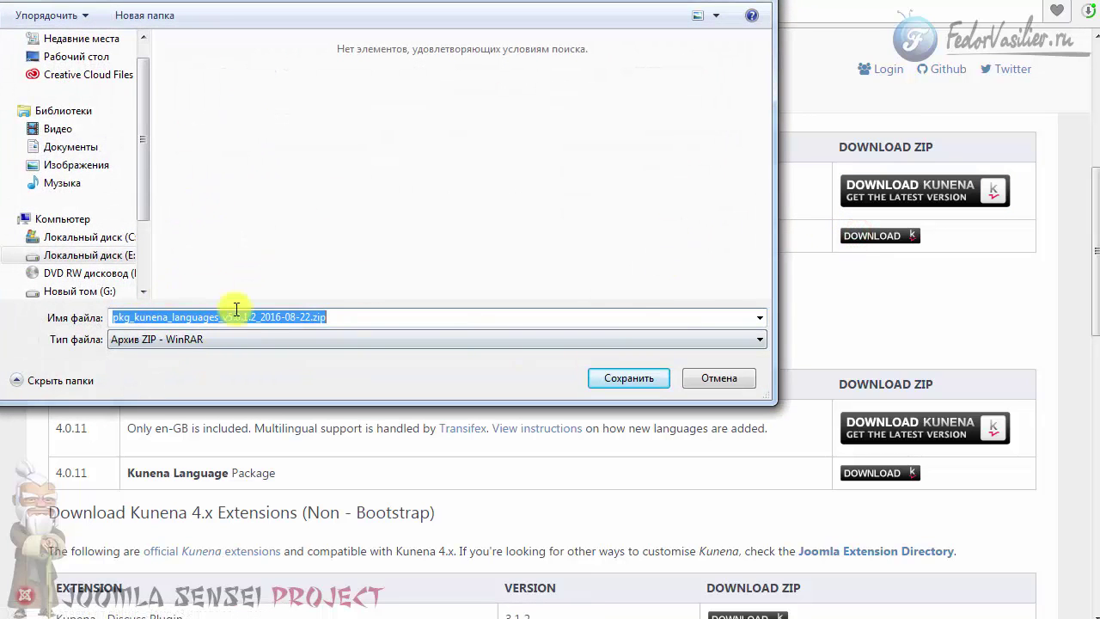
left_click(718, 379)
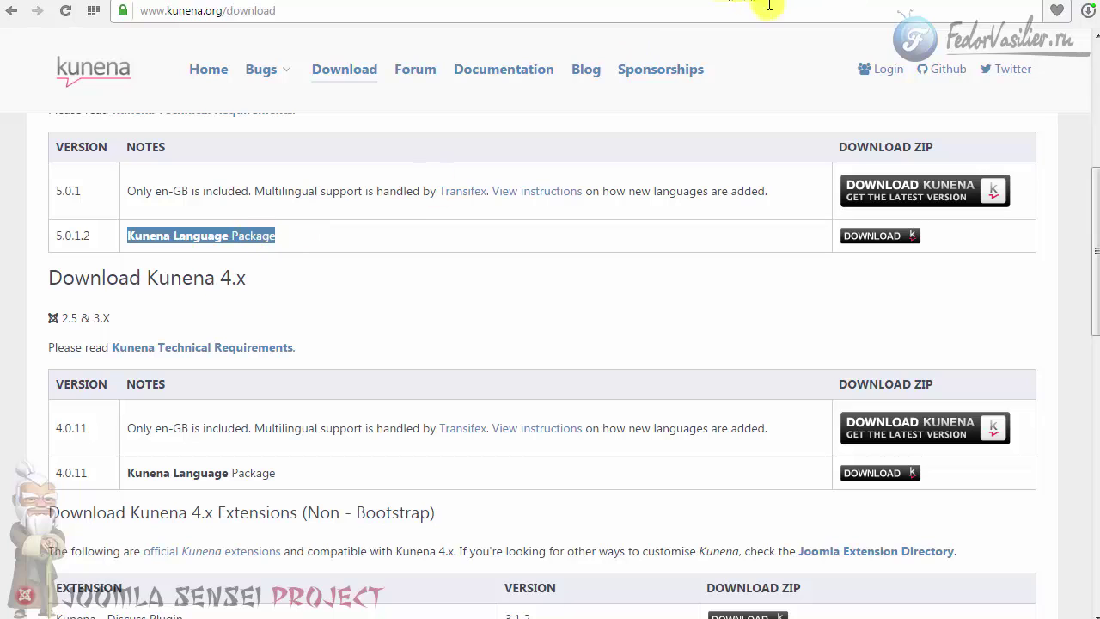
- Return from the Kunena website to the Kunena forum control panel in the Joomla administration
left_click(857, 1)
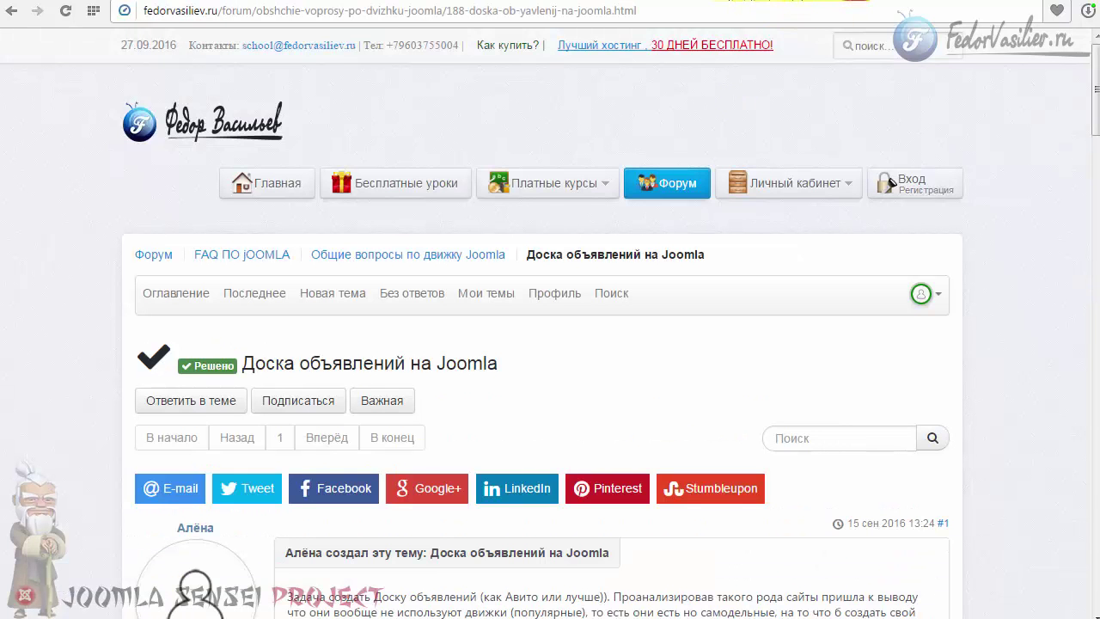
key("ctrl+Tab")
left_click(14, 12)
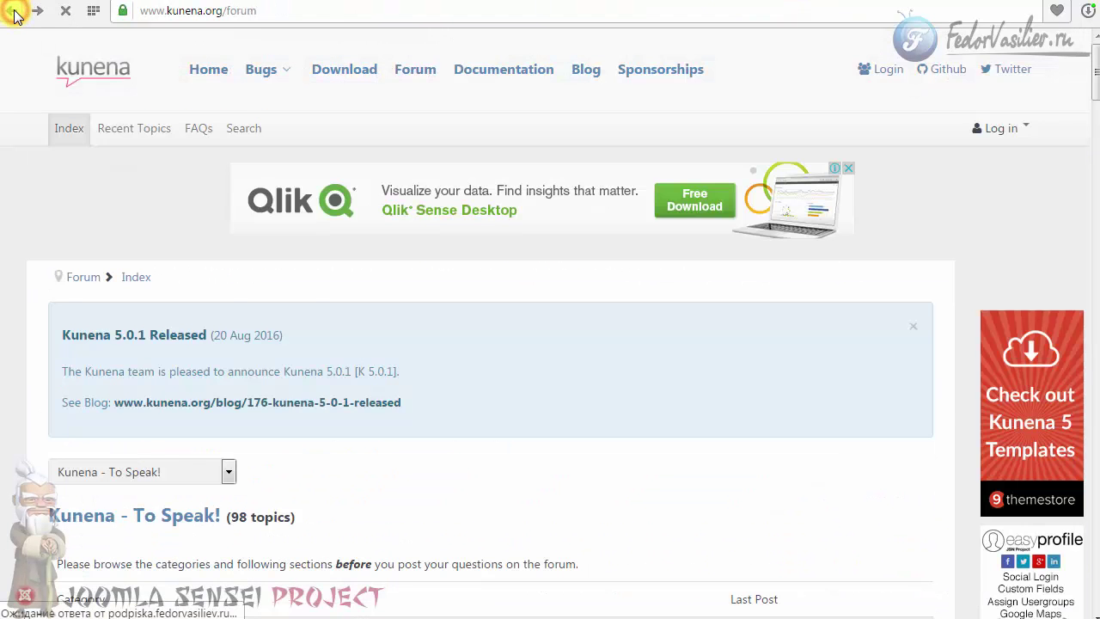
left_click(15, 12)
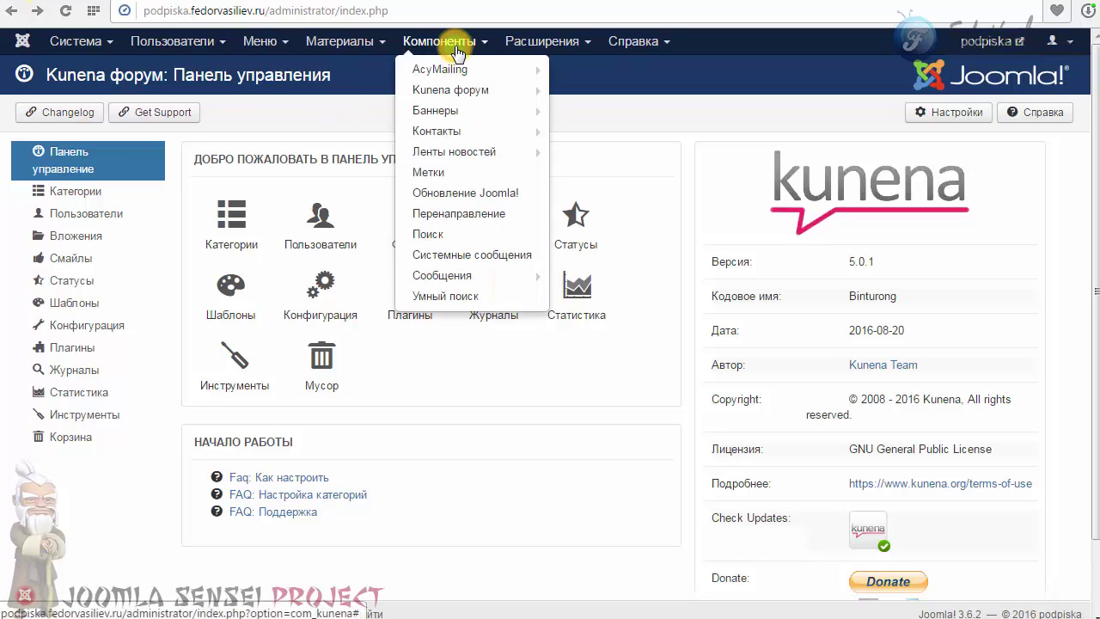
- Open the extension manager's package upload page and bring up the package file selection
mouse_move(542, 48)
left_click(542, 70)
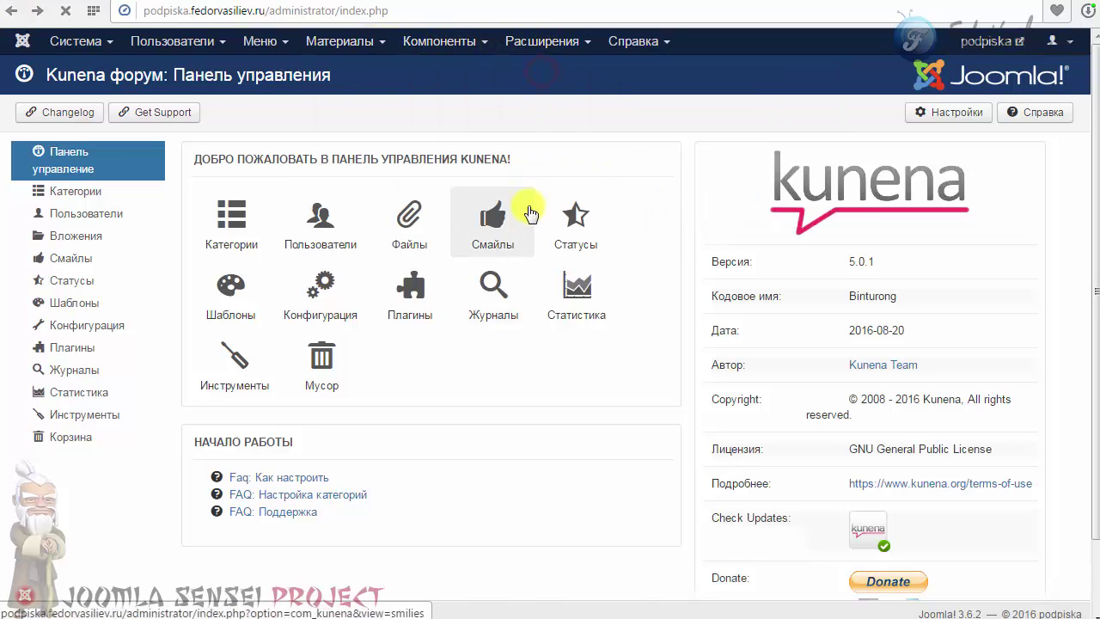
left_click(368, 157)
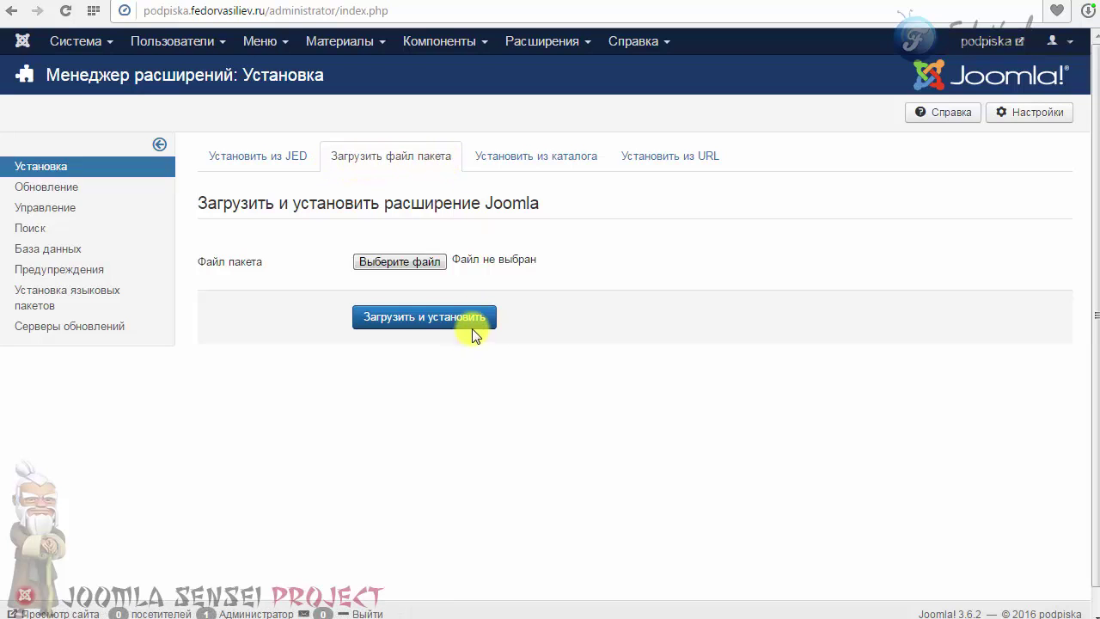
left_click(434, 261)
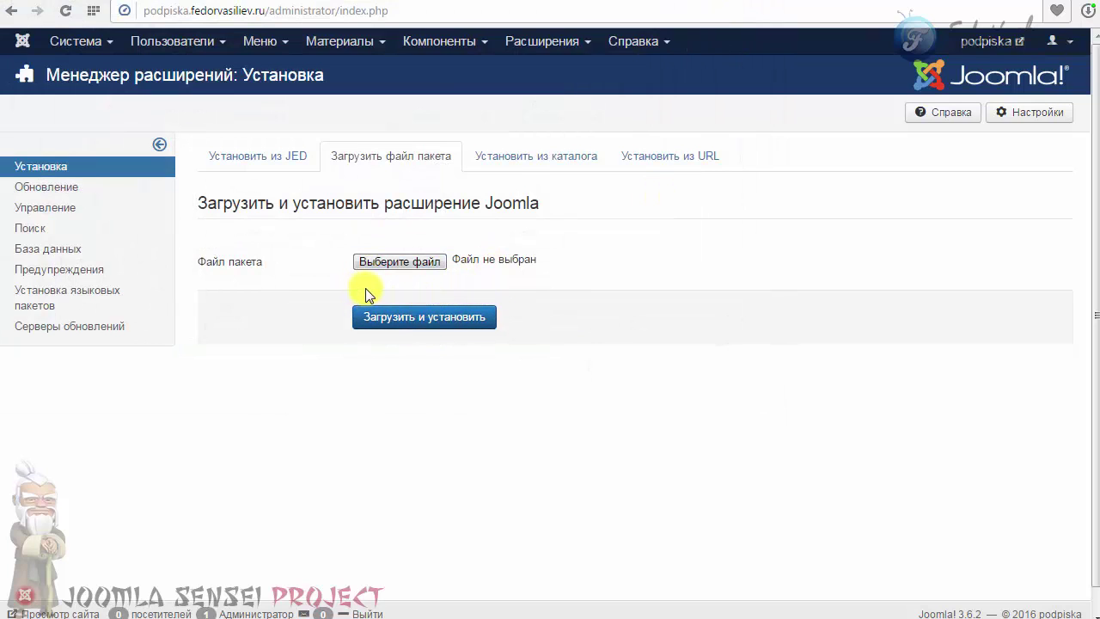
- Open the Kunena forum control panel and examine its version, author, licence and update details
left_click(435, 41)
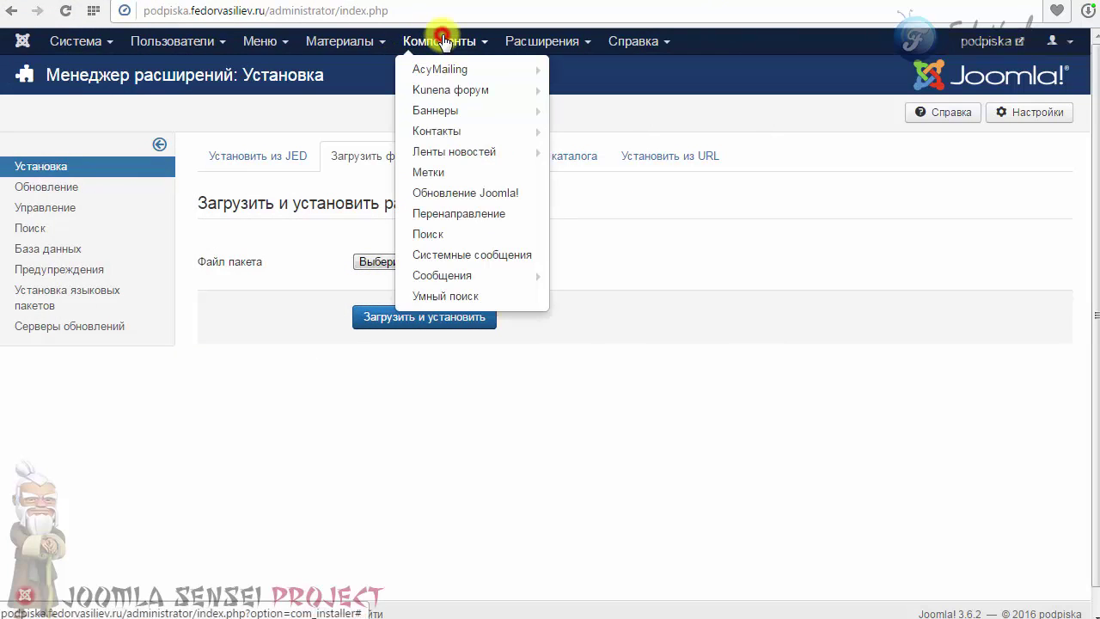
left_click(451, 91)
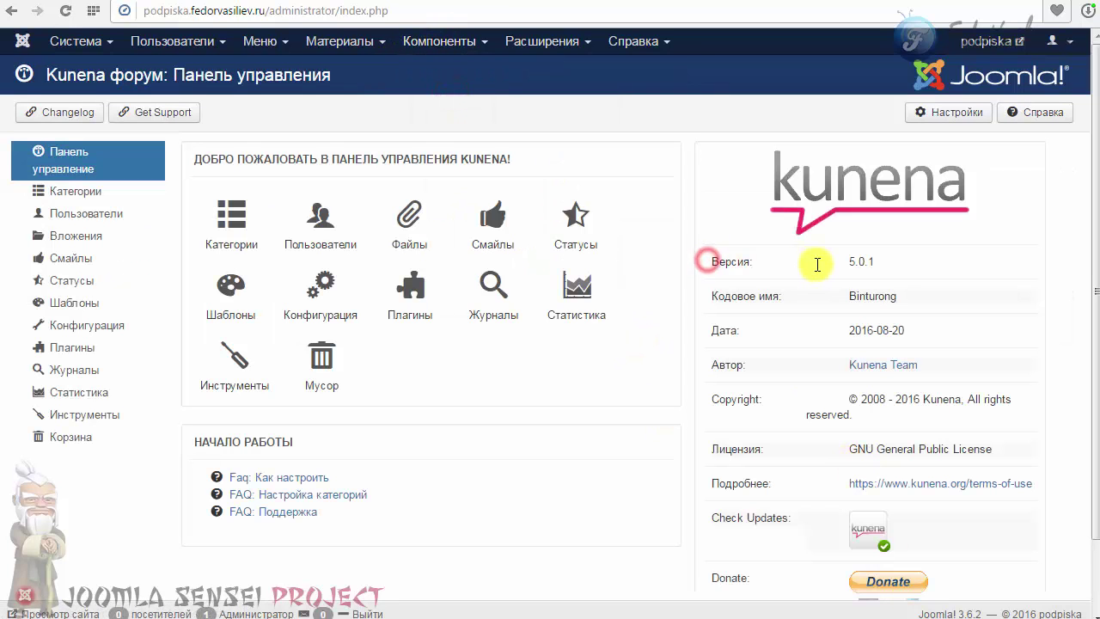
left_click_drag(886, 262, 817, 284)
left_click(805, 287)
scroll(810, 327, "down", 1)
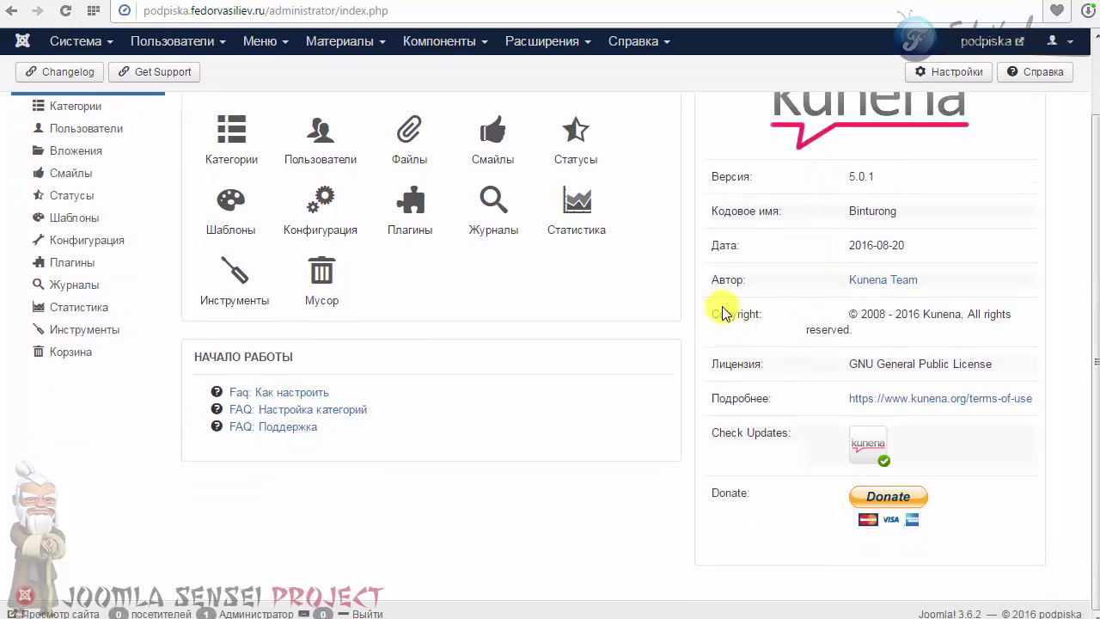
left_click_drag(720, 275, 761, 444)
left_click(768, 478)
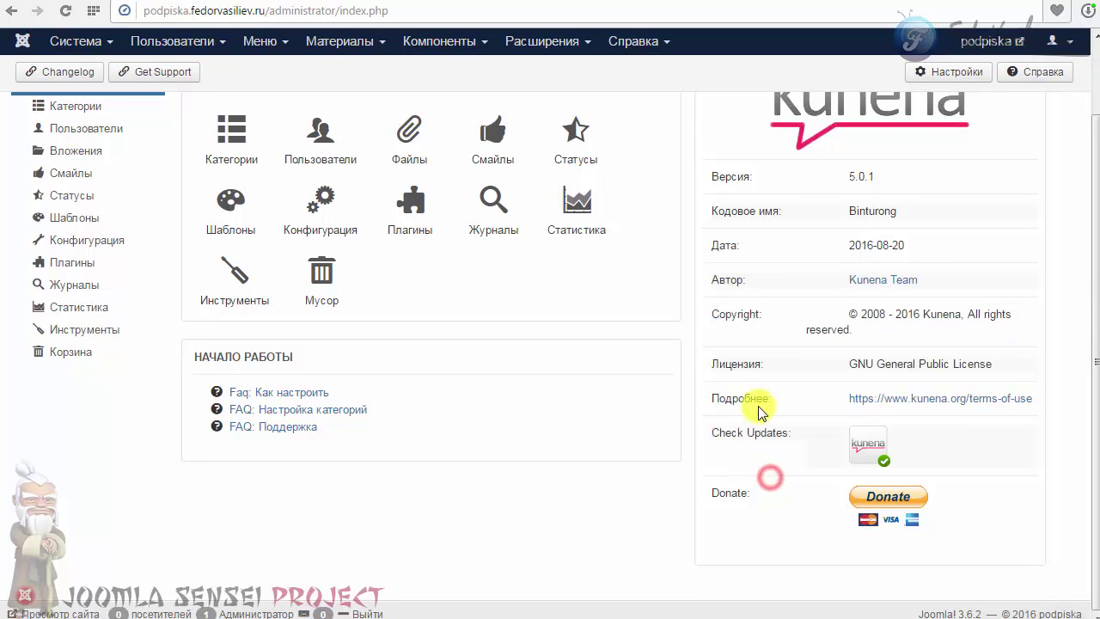
scroll(764, 413, "up", 1)
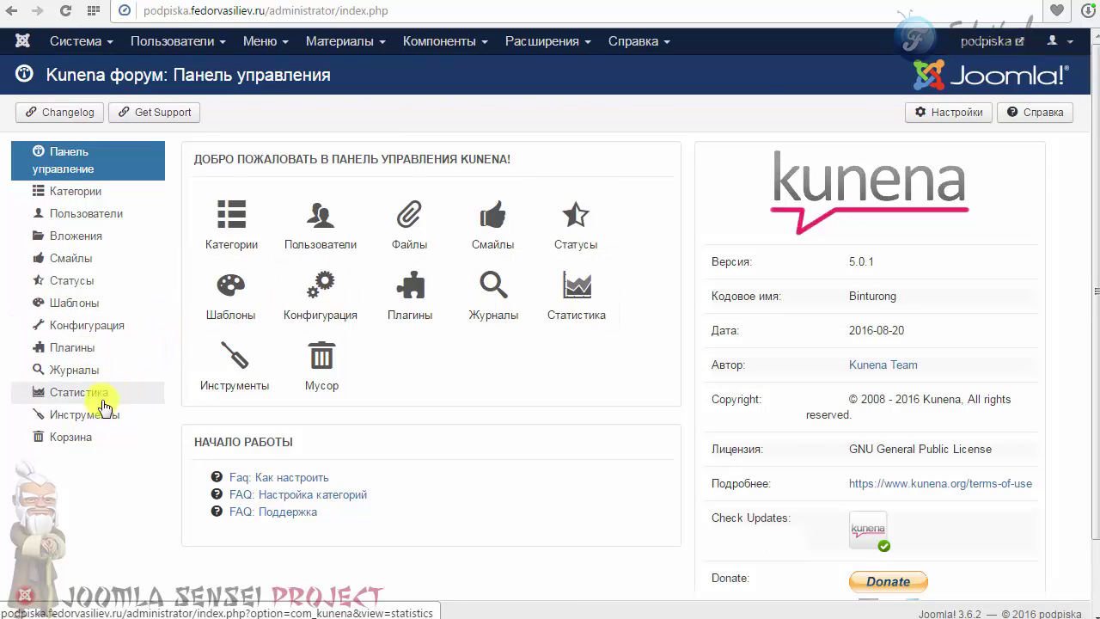
- Check the public site's home page and list the Main Menu items in the administration to inspect the Форум entry
left_click(956, 45)
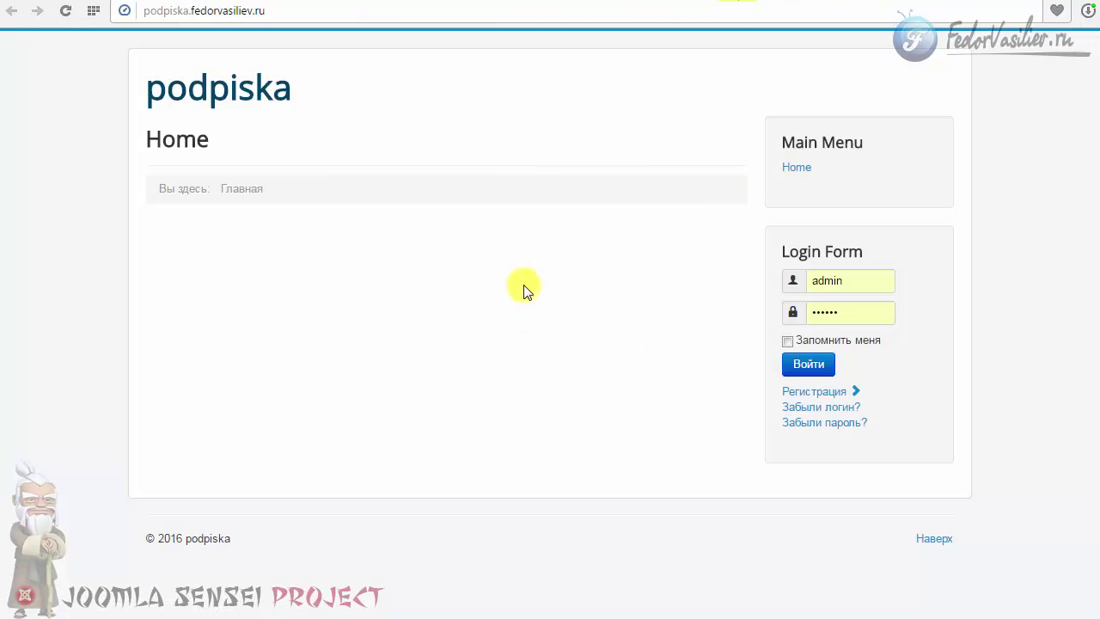
left_click(722, 1)
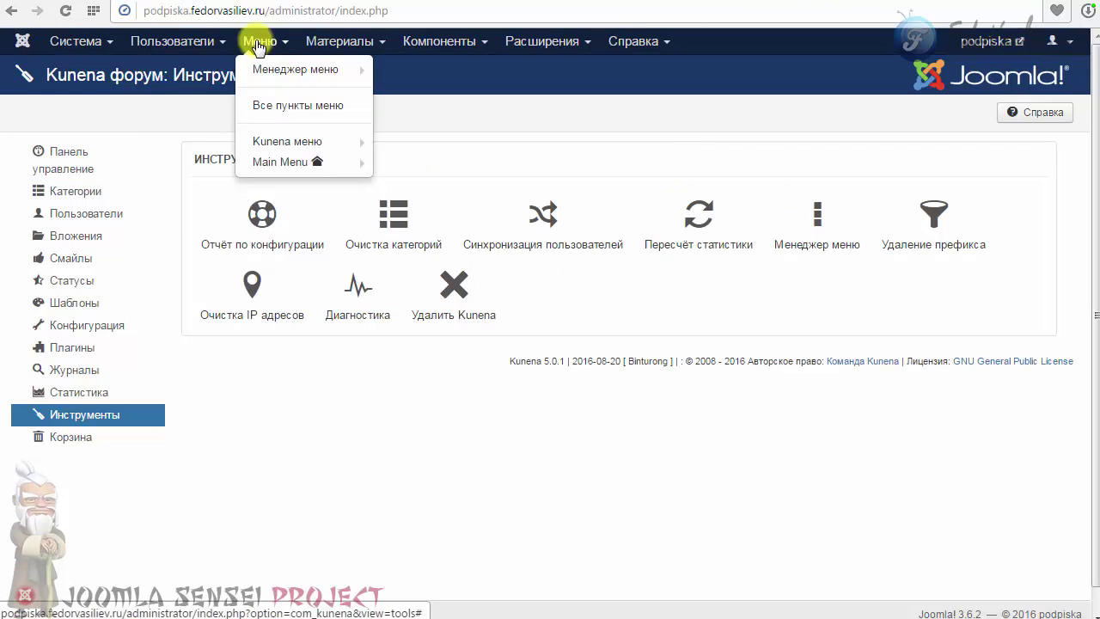
mouse_move(205, 49)
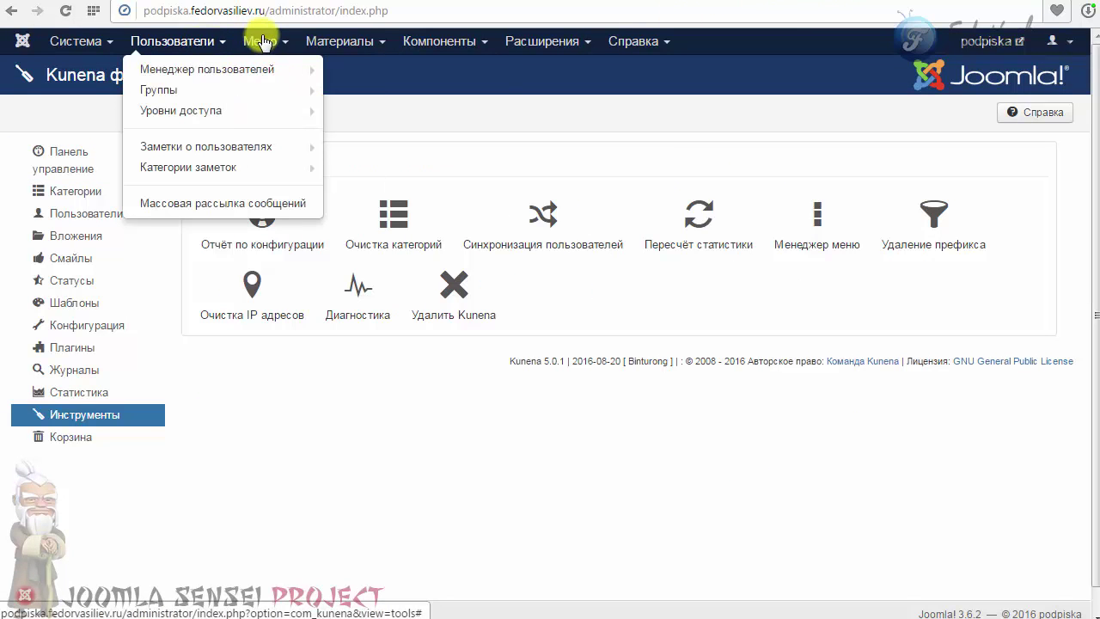
mouse_move(257, 41)
mouse_move(273, 166)
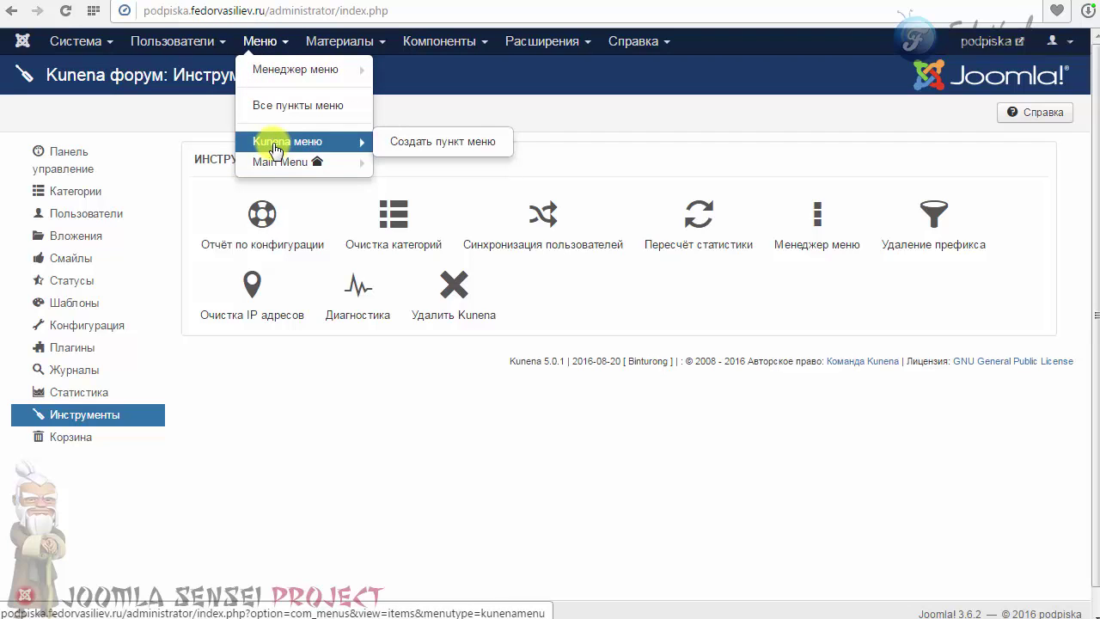
left_click(270, 163)
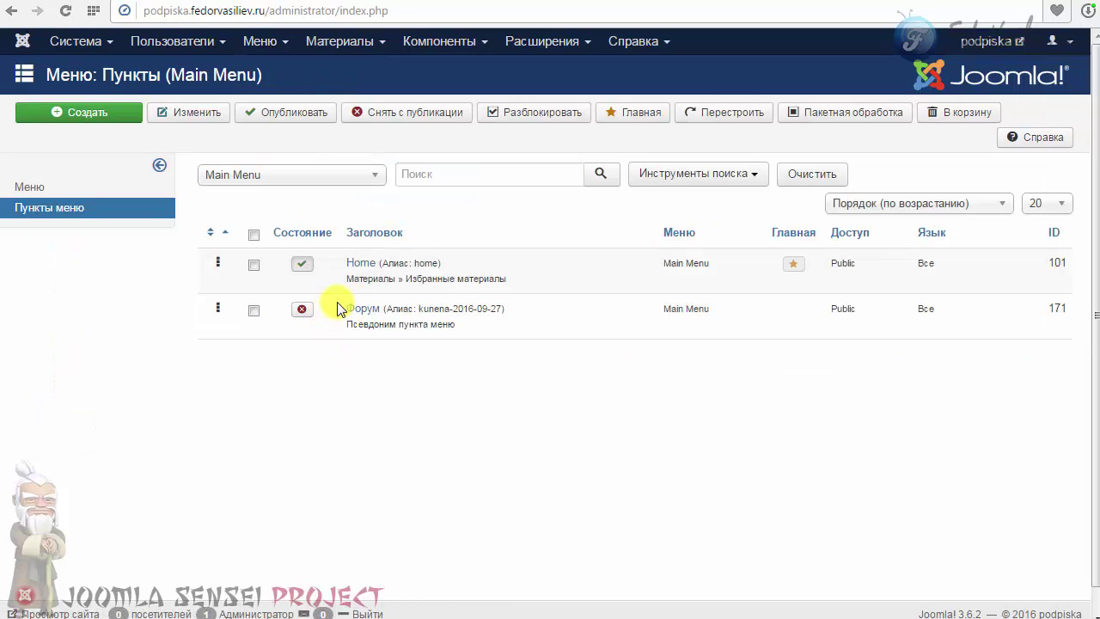
left_click_drag(332, 308, 480, 332)
left_click(479, 335)
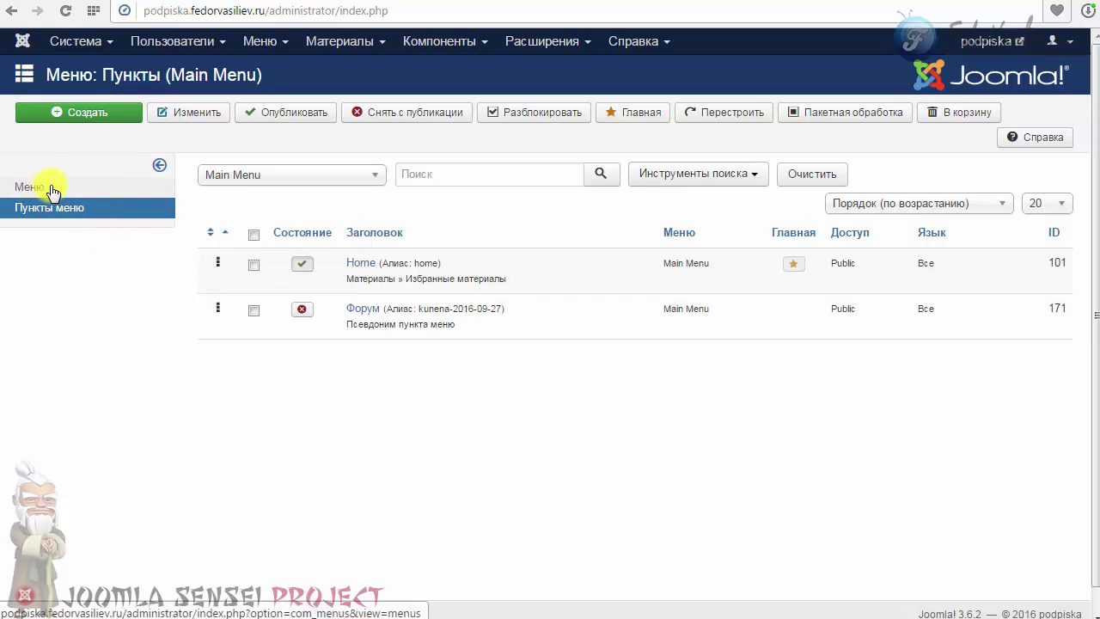
- List the items of Kunena меню and examine their titles, types, publication states and access levels
left_click(323, 43)
left_click(265, 40)
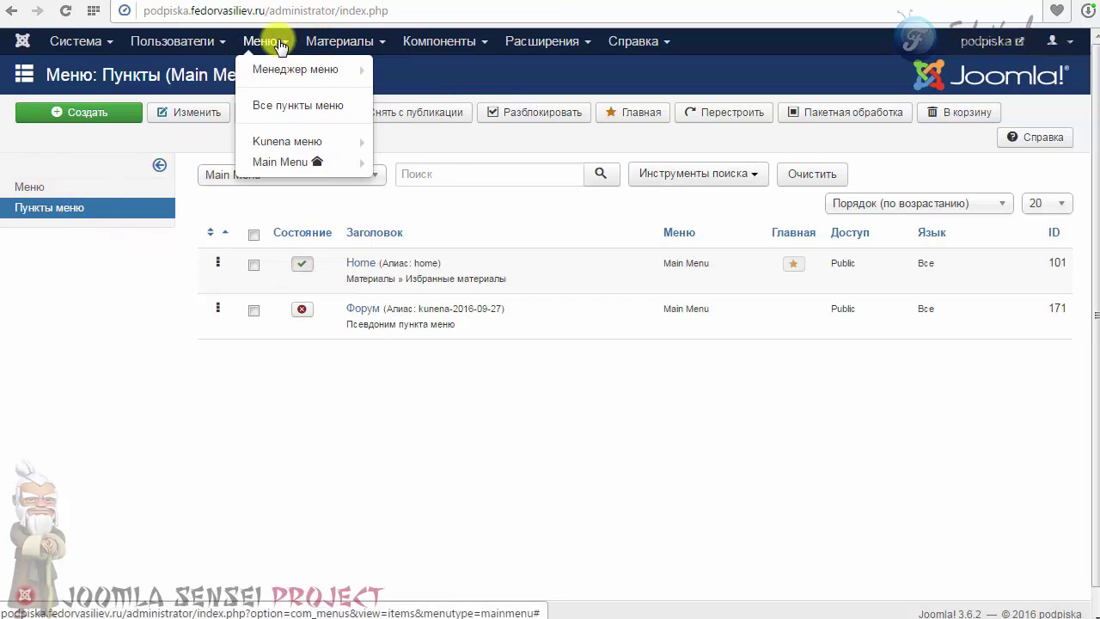
left_click(290, 137)
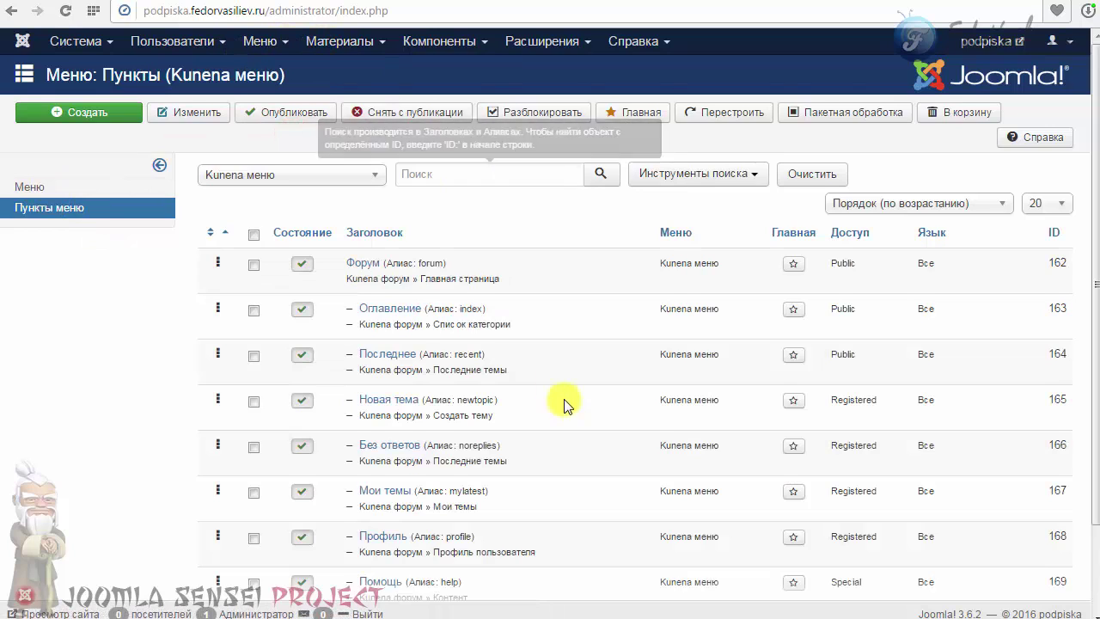
scroll(559, 398, "down", 2)
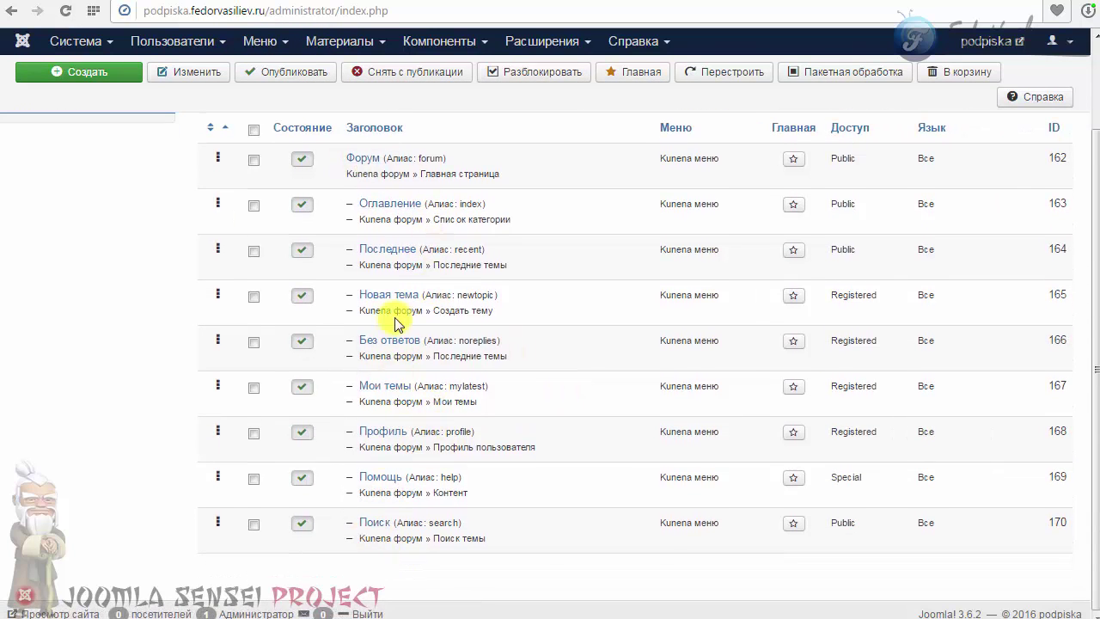
scroll(515, 301, "up", 1)
scroll(516, 292, "down", 1)
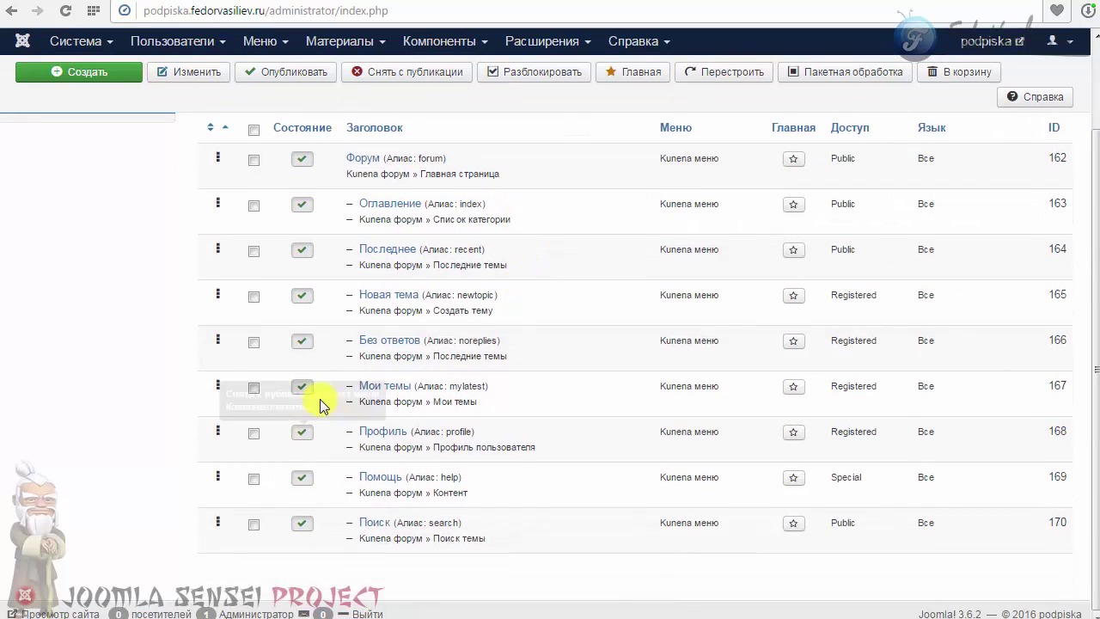
scroll(589, 364, "up", 1)
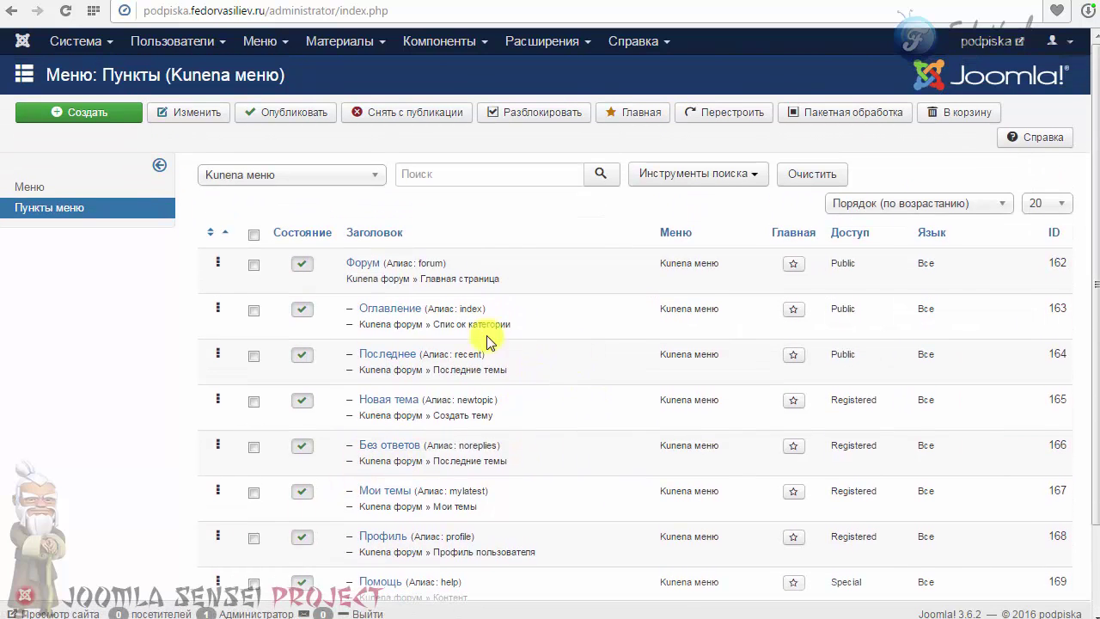
scroll(412, 418, "down", 1)
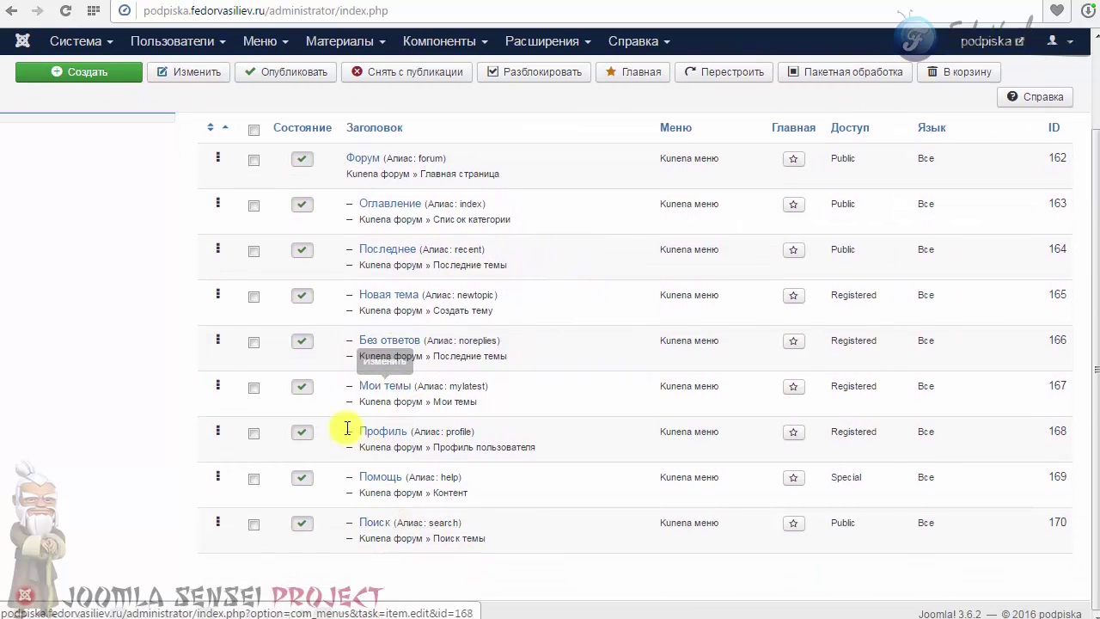
scroll(325, 296, "up", 1)
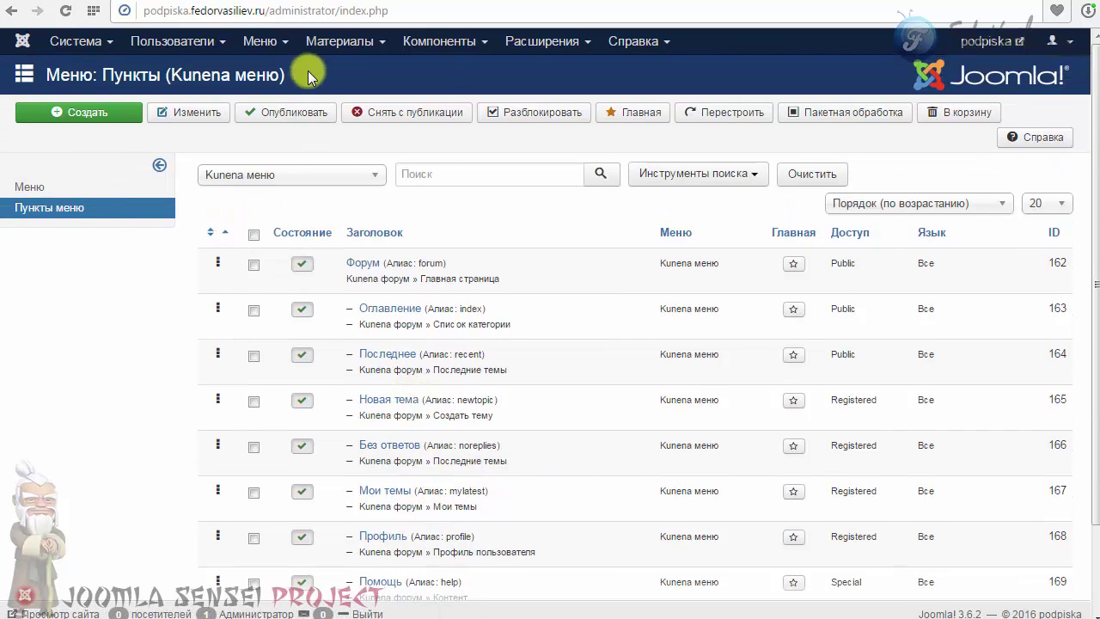
- Set the state of the Main Menu item Форум to Опубликовано, reviewing its link parameters and module assignment, and save and close it
mouse_move(274, 43)
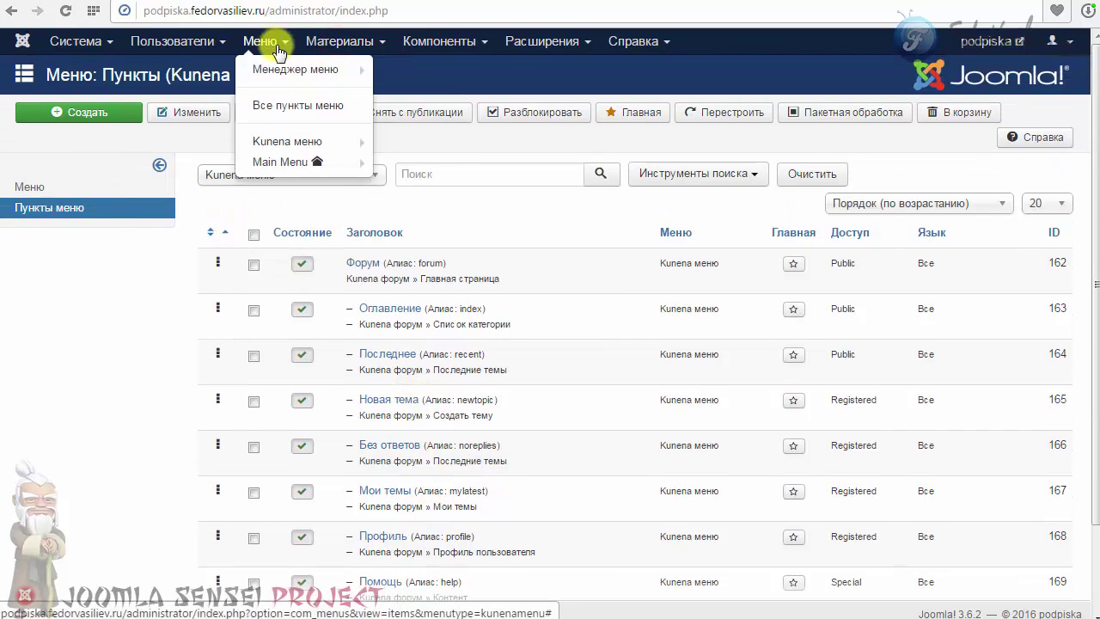
left_click(281, 162)
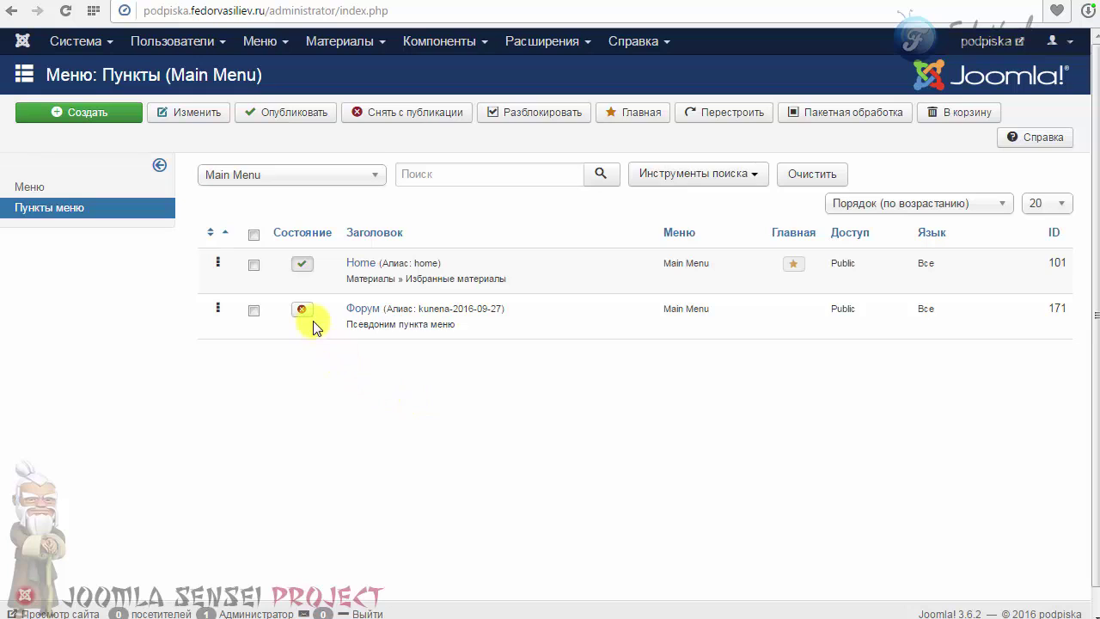
left_click(360, 310)
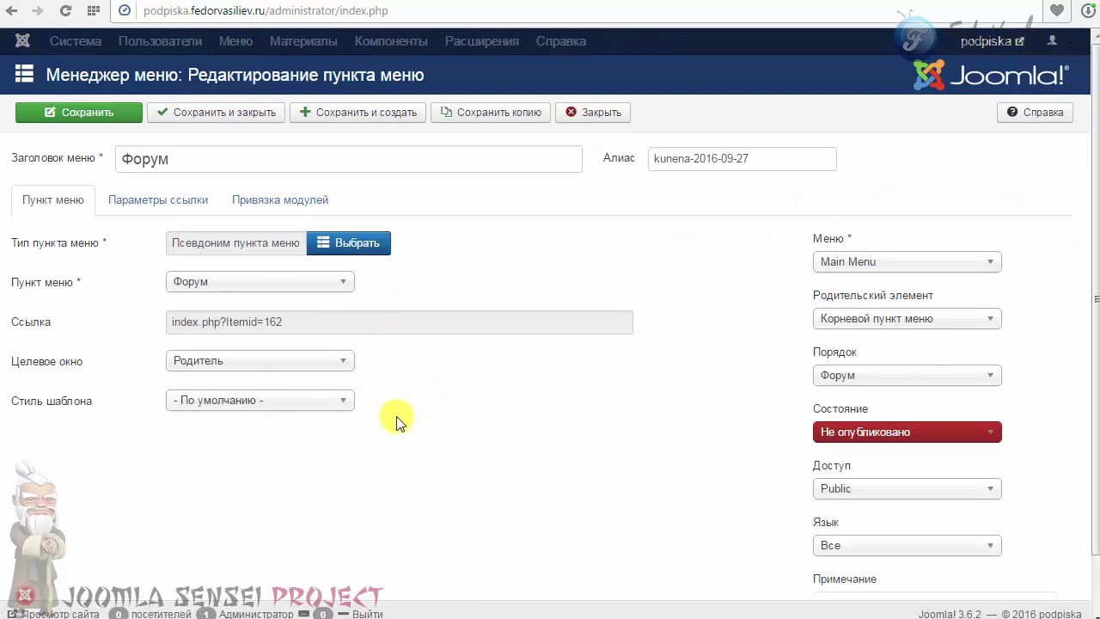
left_click(163, 201)
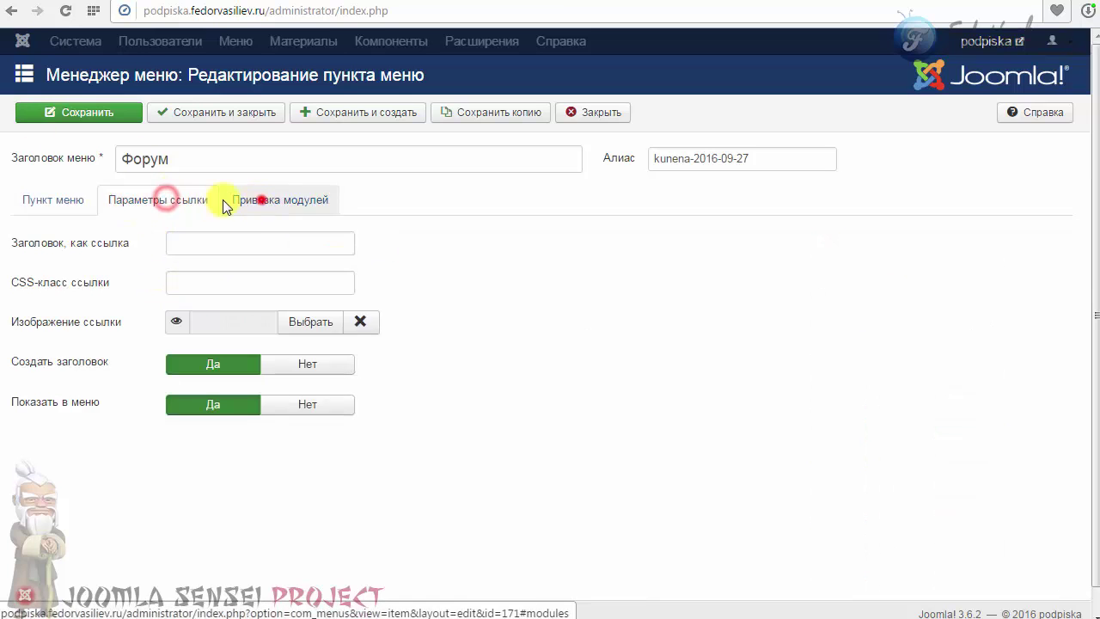
left_click(263, 200)
left_click(47, 201)
left_click(912, 435)
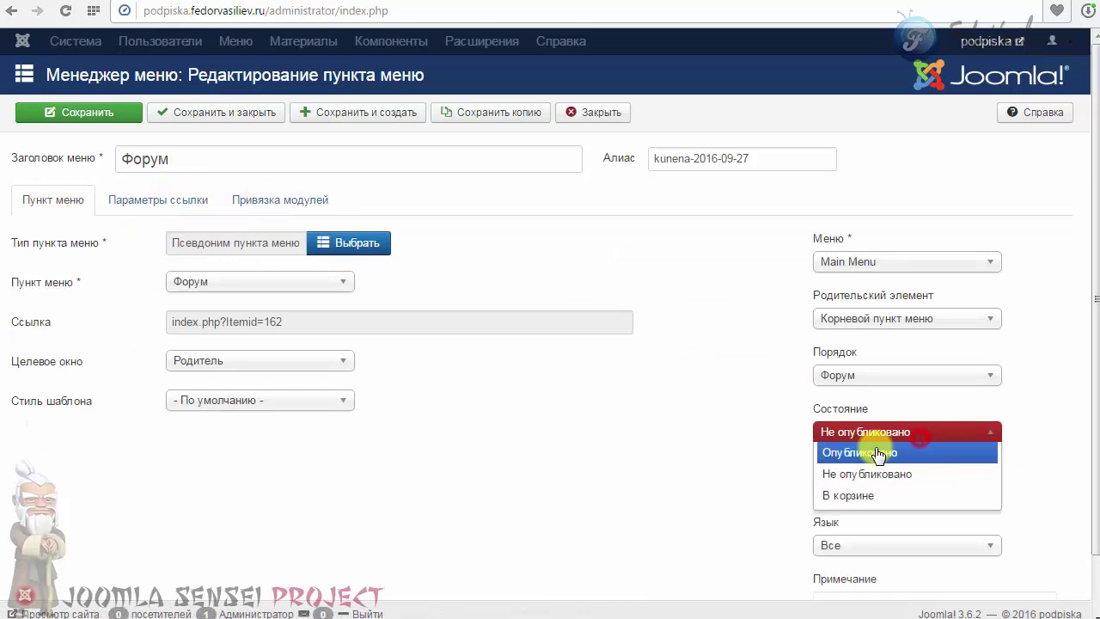
left_click(873, 448)
left_click(228, 112)
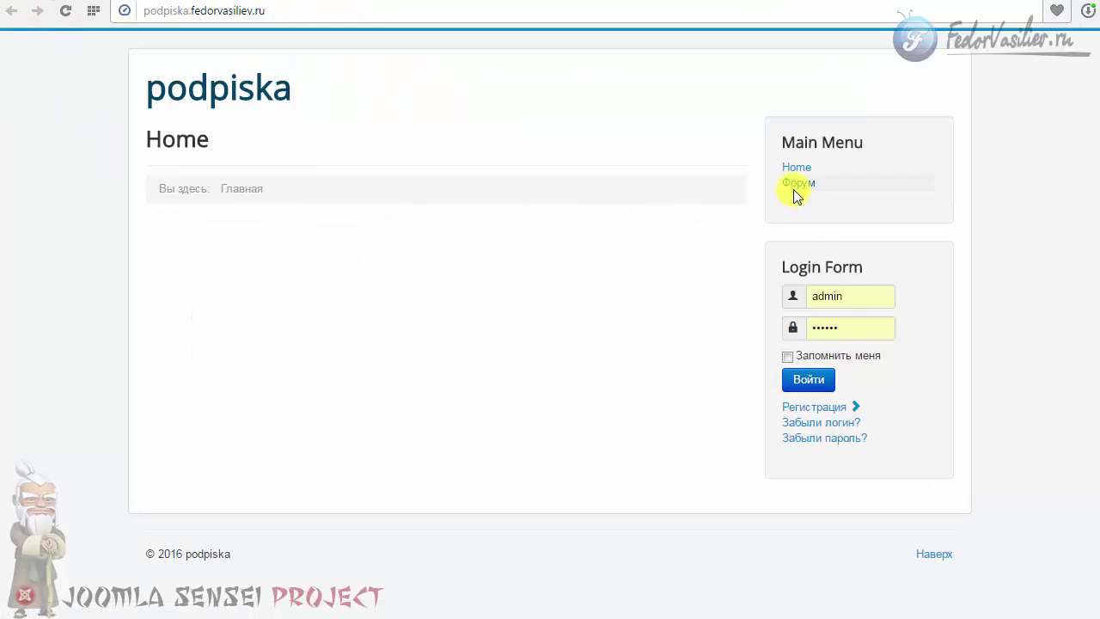
- Open Форум from the public site's Main Menu and examine the forum page's recent topics and statistics
left_click(799, 189)
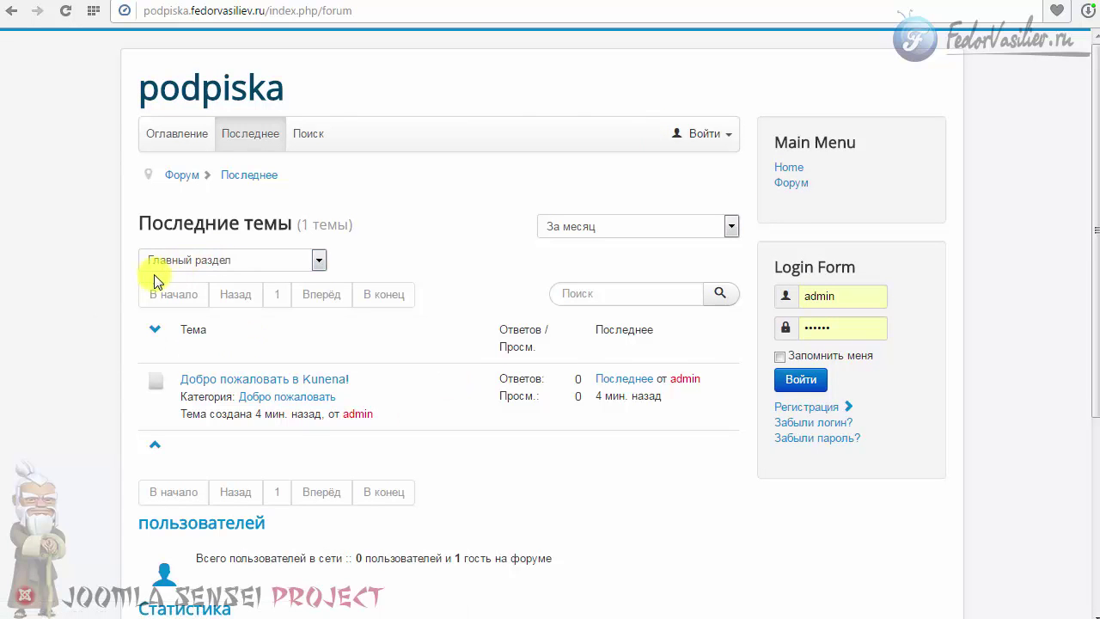
scroll(150, 274, "down", 4)
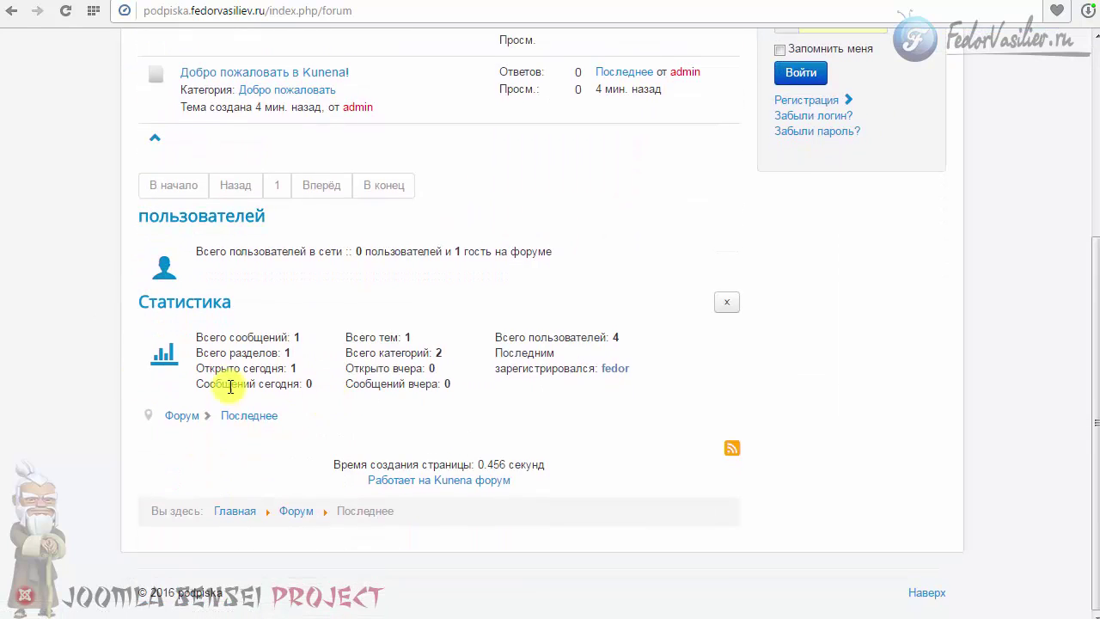
left_click_drag(226, 342, 292, 391)
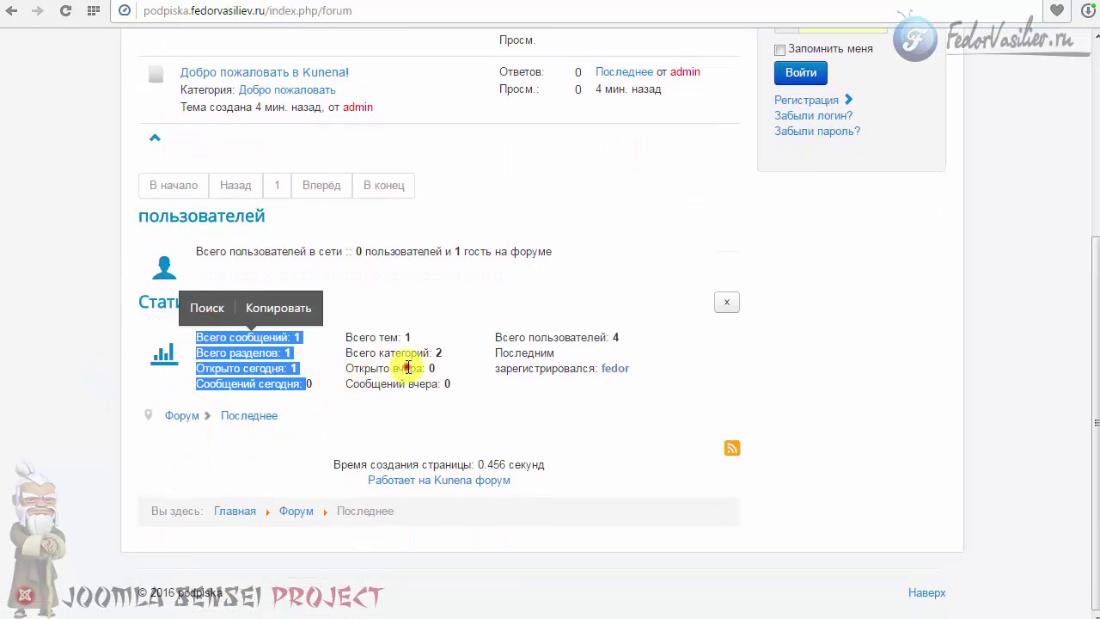
left_click(361, 368)
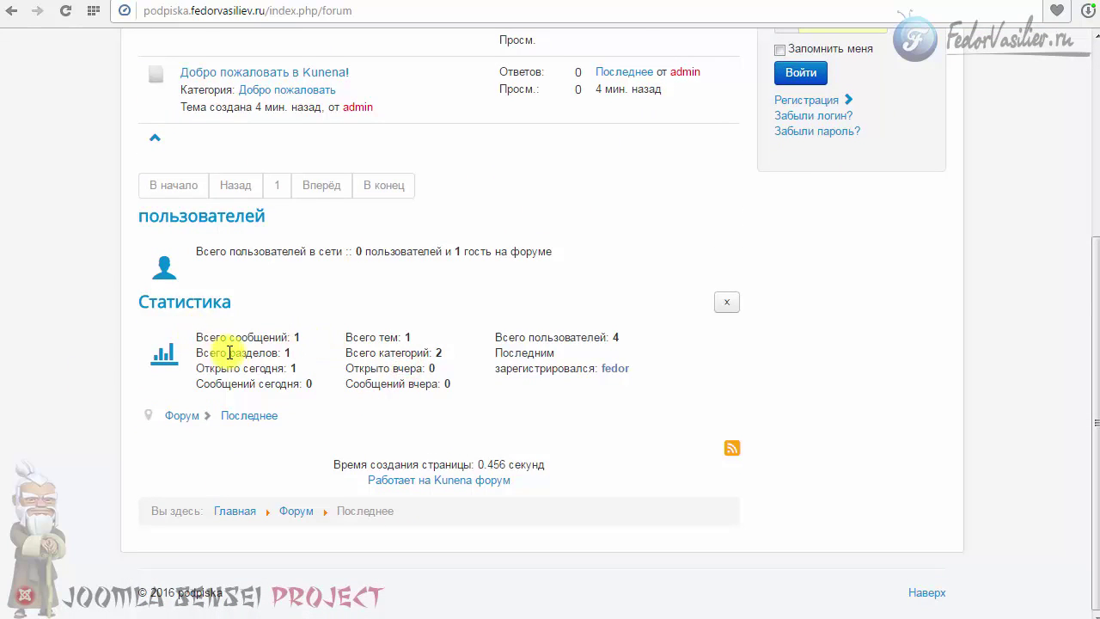
- Open the forum topic Добро пожаловать в Kunena! and read its welcome notice and message
scroll(342, 398, "up", 3)
left_click(212, 328)
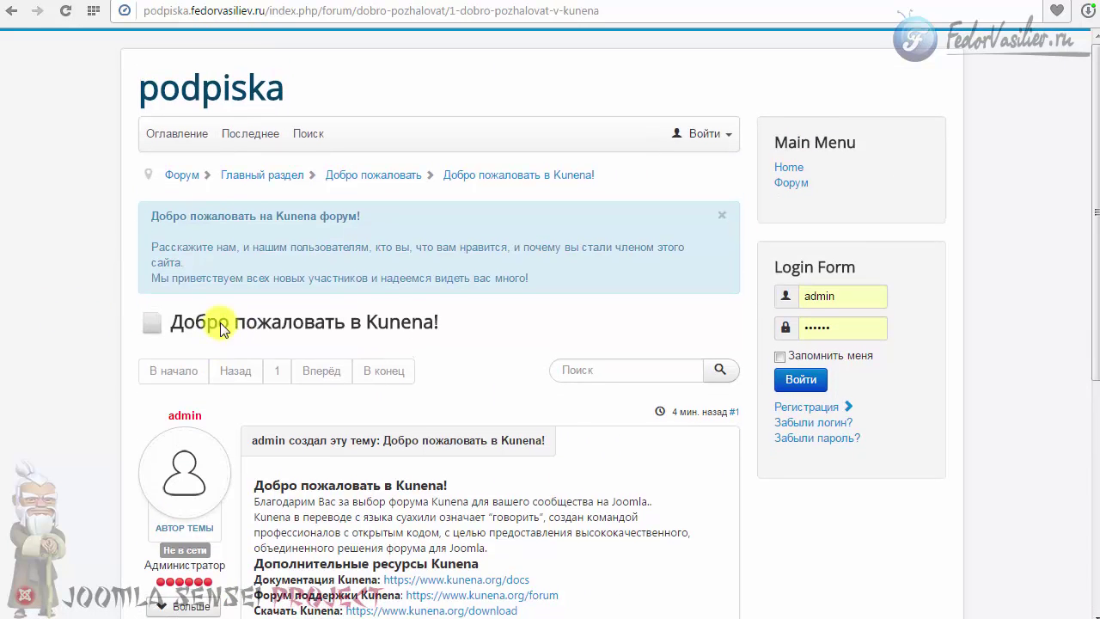
scroll(225, 331, "down", 4)
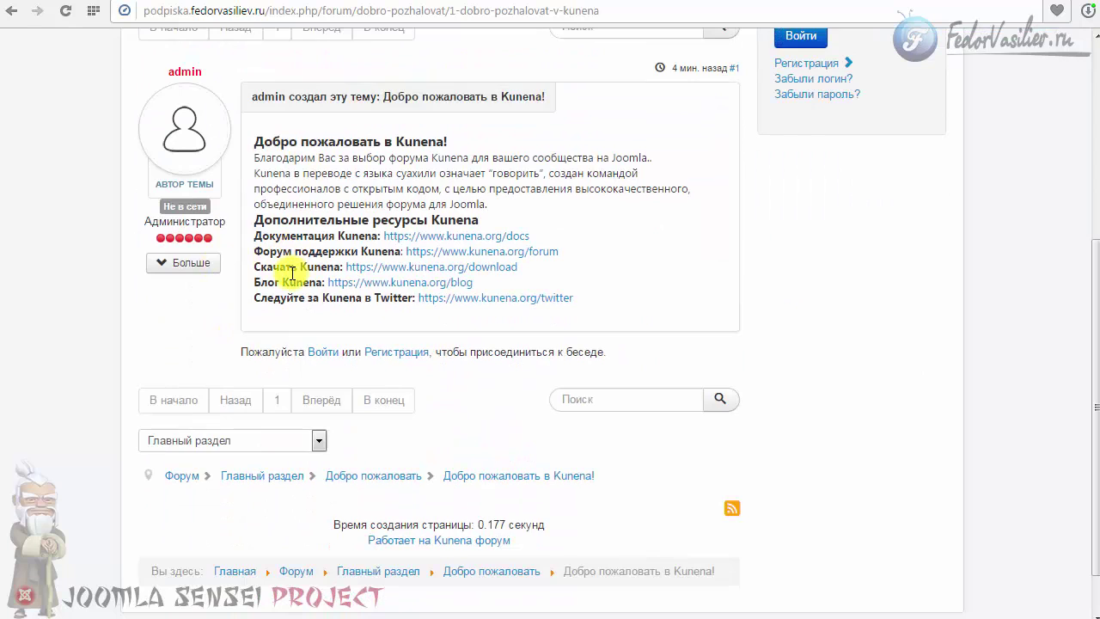
scroll(210, 254, "up", 3)
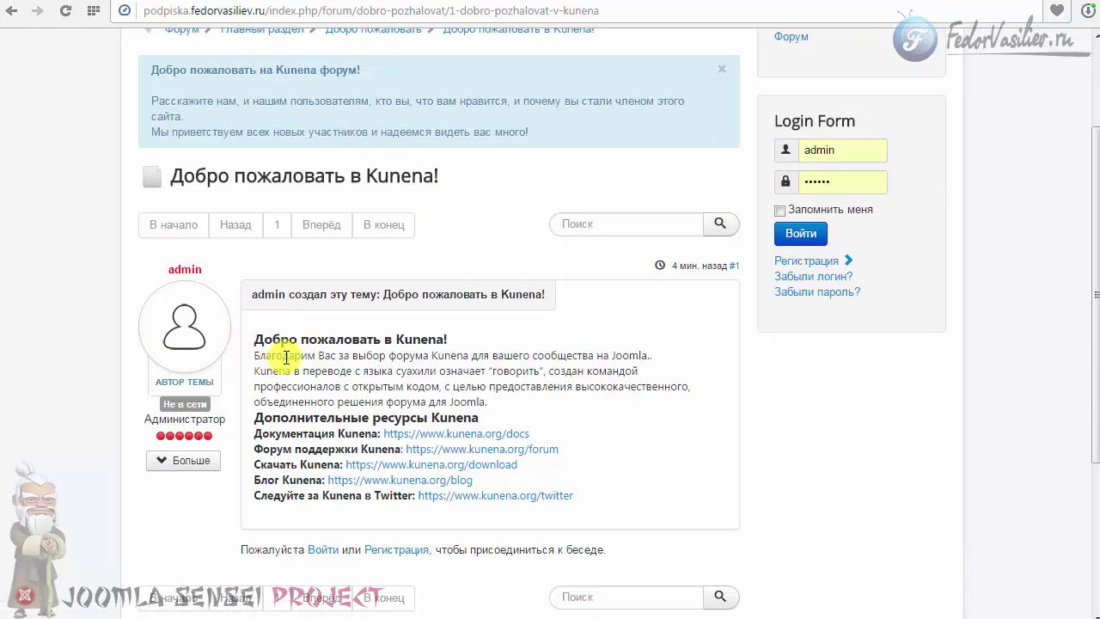
scroll(284, 356, "up", 2)
scroll(436, 314, "down", 5)
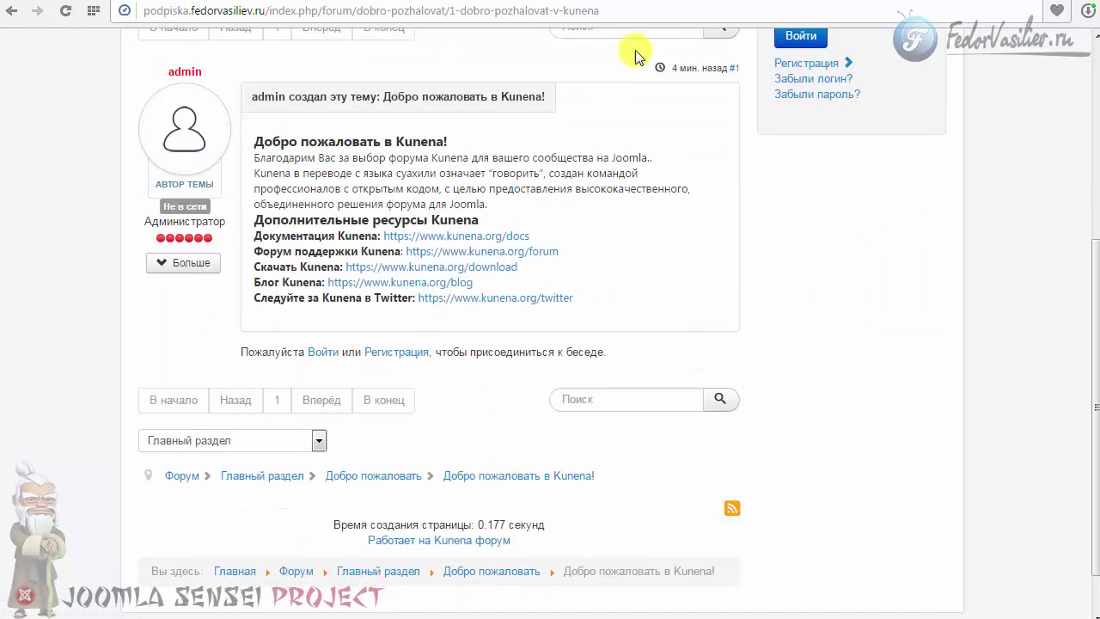
scroll(480, 280, "up", 4)
scroll(385, 298, "up", 1)
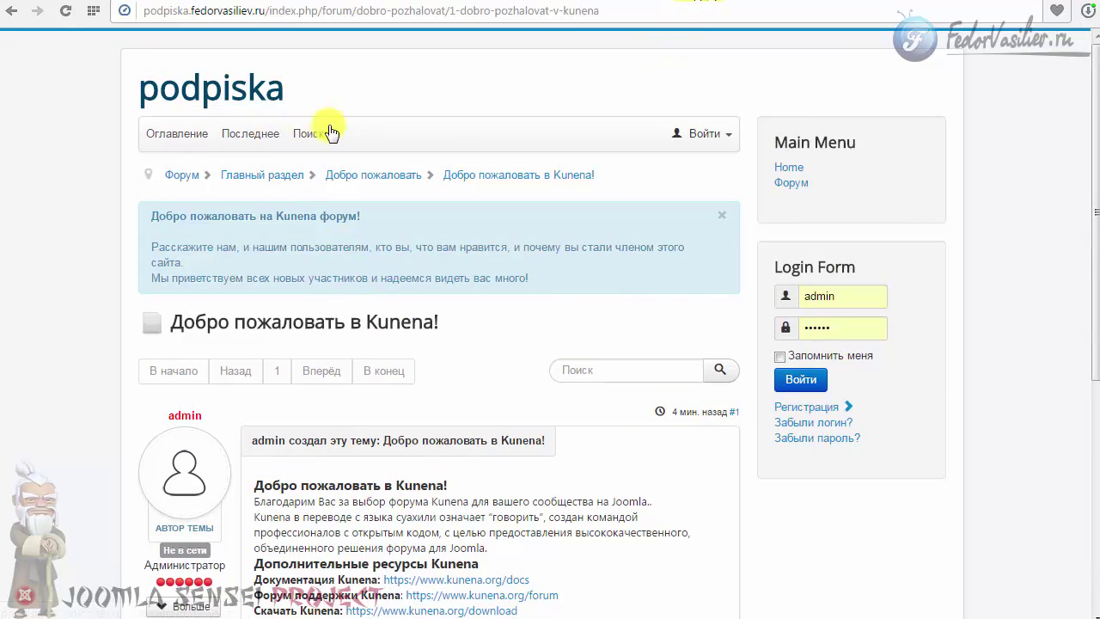
- Return to the forum's start page and open the forum search page
left_click(180, 175)
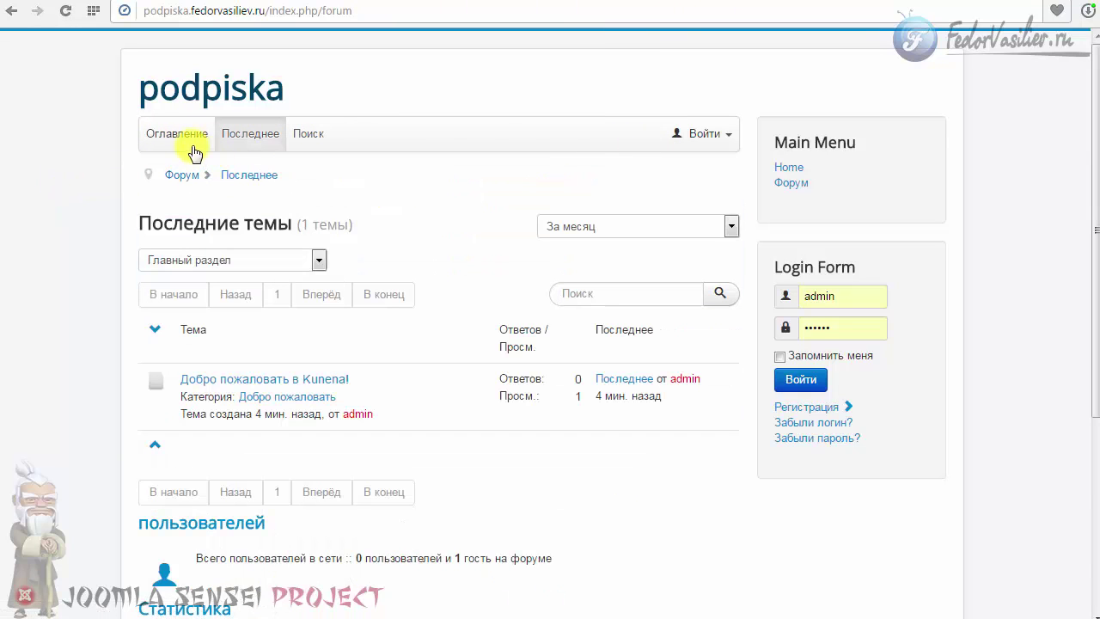
left_click(309, 135)
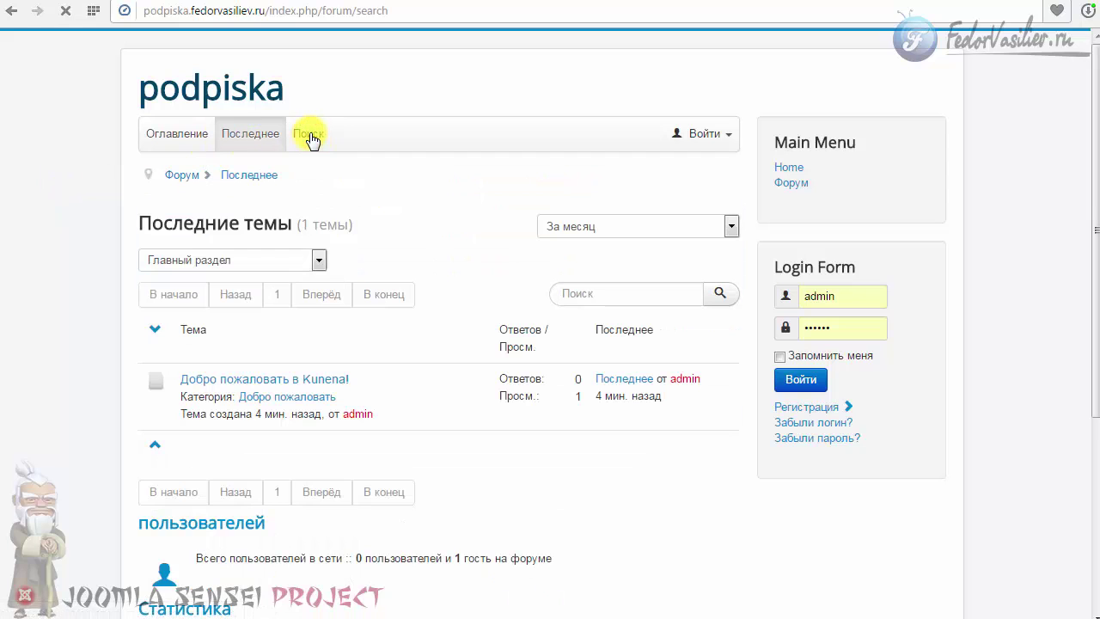
- Review the forum's search form, and unpublish the Поиск item of the Kunena меню in the site administration
scroll(479, 422, "down", 5)
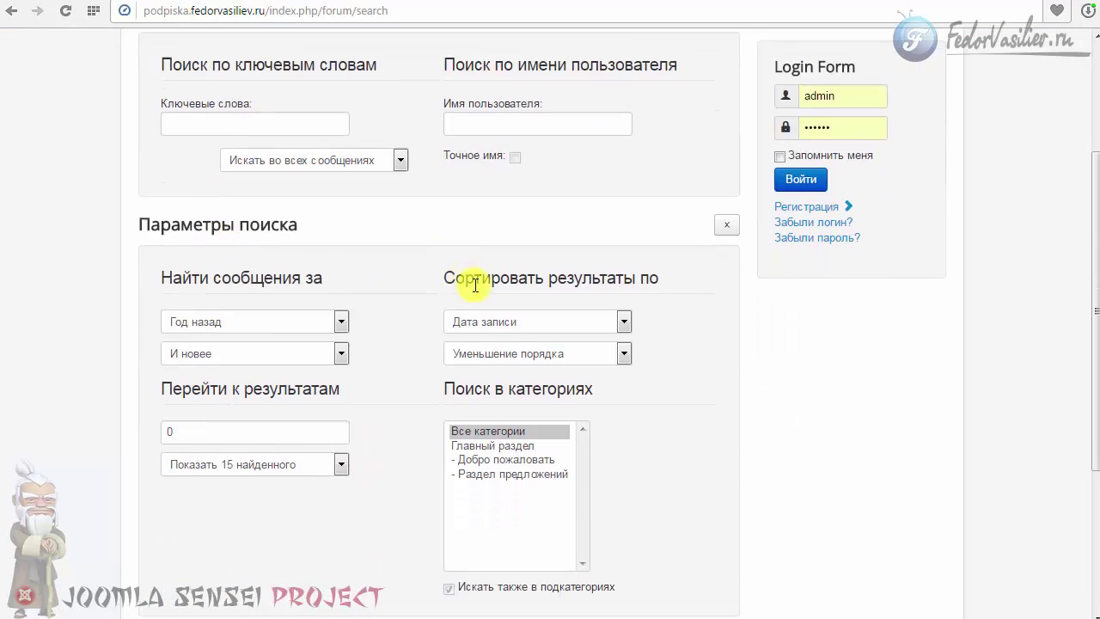
scroll(356, 191, "up", 5)
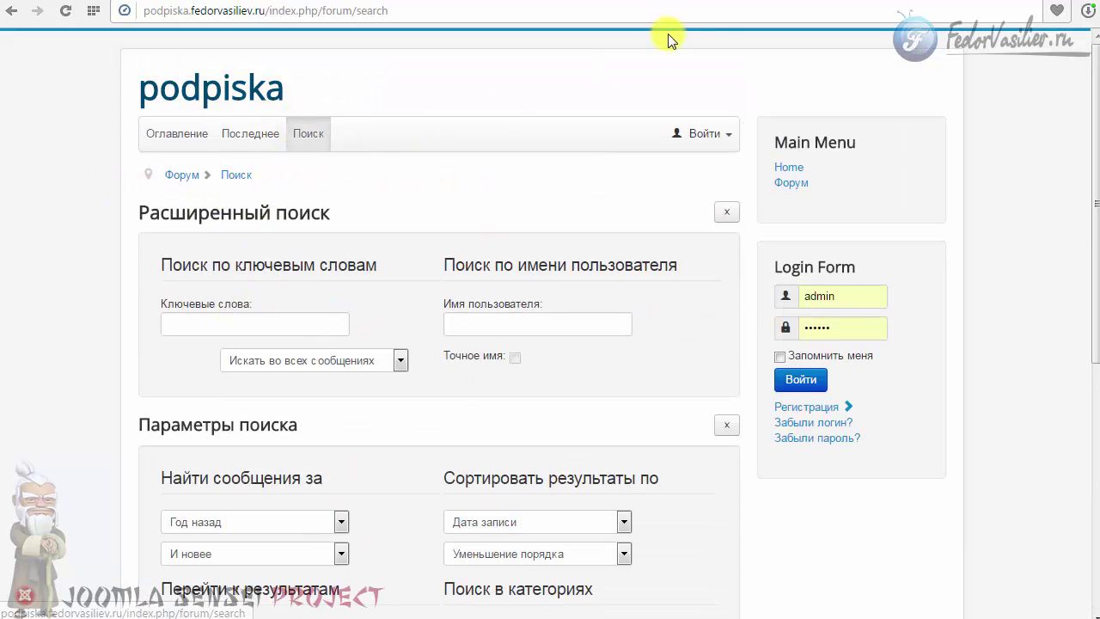
left_click(735, 2)
left_click(216, 112)
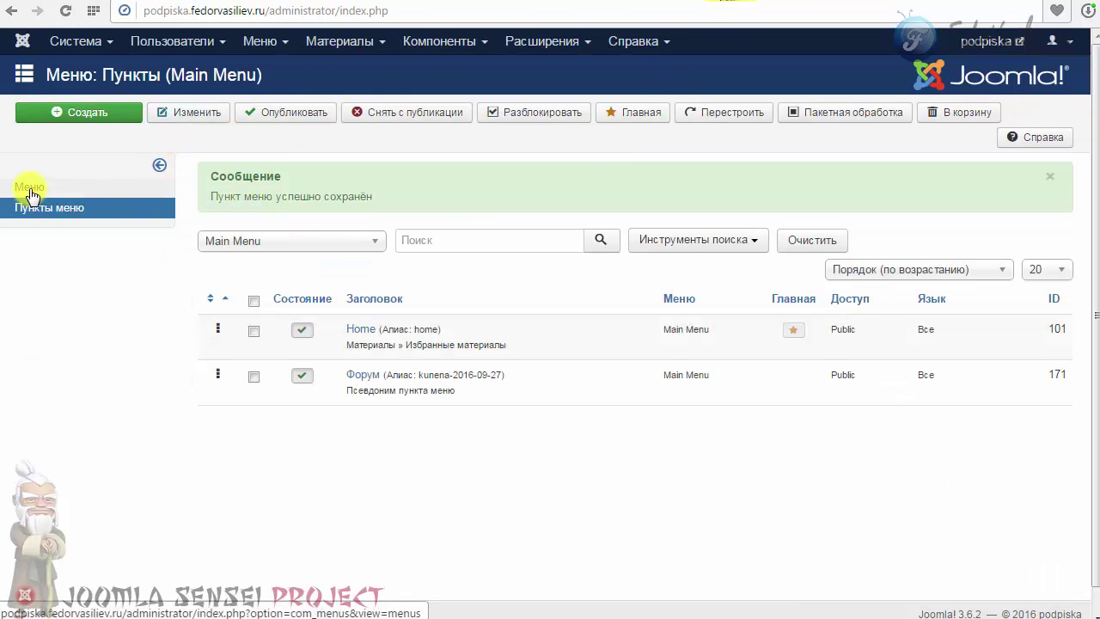
left_click(260, 41)
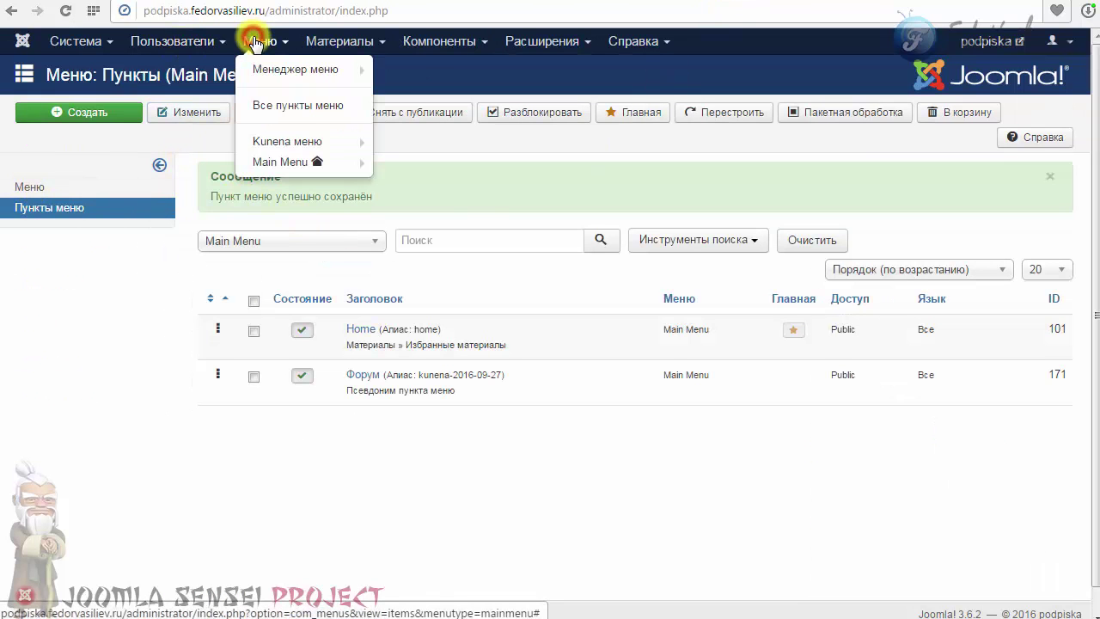
left_click(298, 146)
scroll(315, 393, "down", 2)
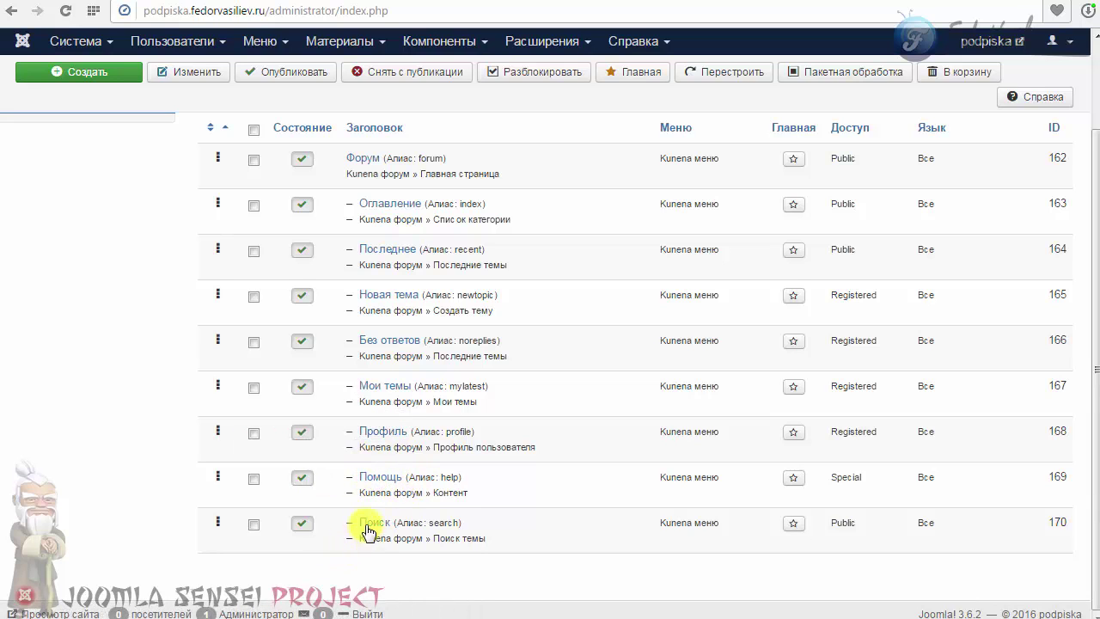
left_click(300, 526)
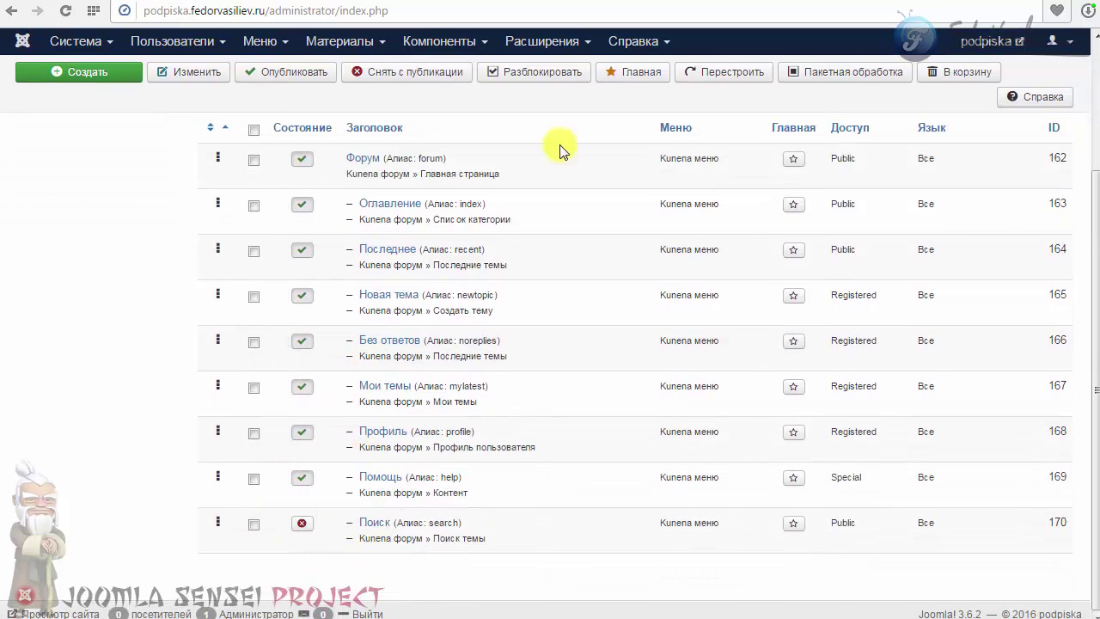
- Open the forum's Оглавление page on the public site and examine its navigation bar, login menu, categories and statistics
left_click(774, 0)
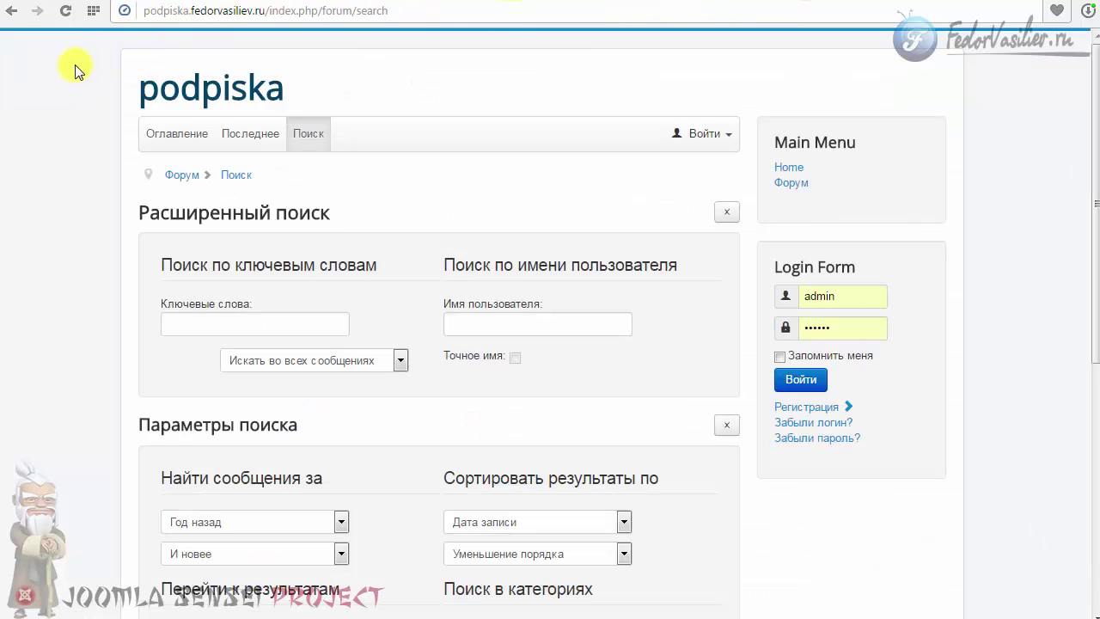
left_click(161, 139)
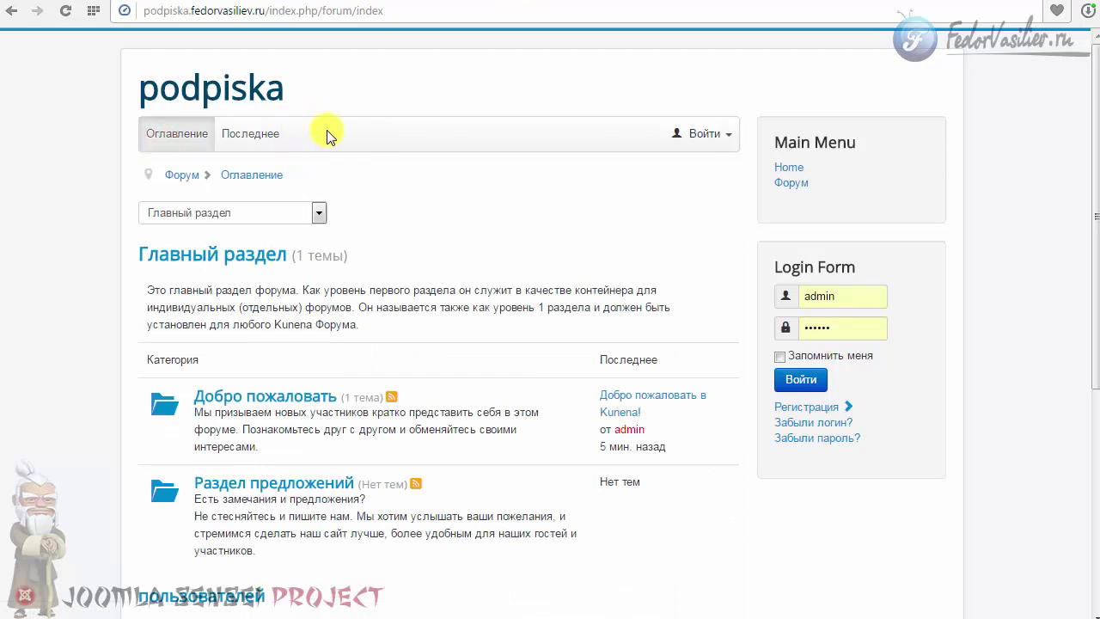
left_click(708, 133)
left_click(465, 178)
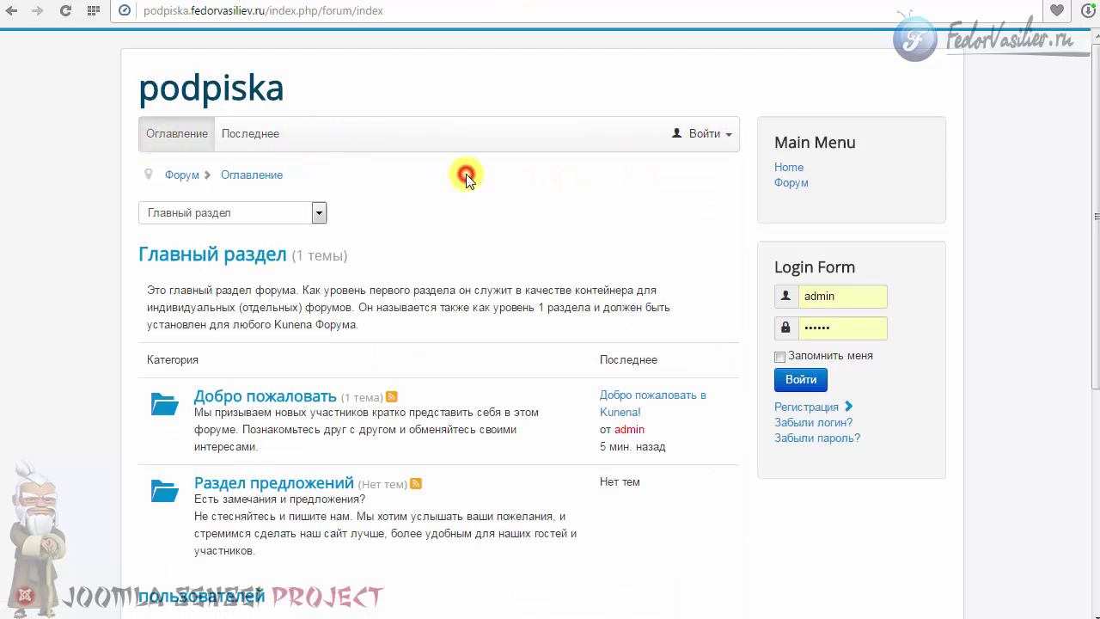
scroll(467, 179, "down", 3)
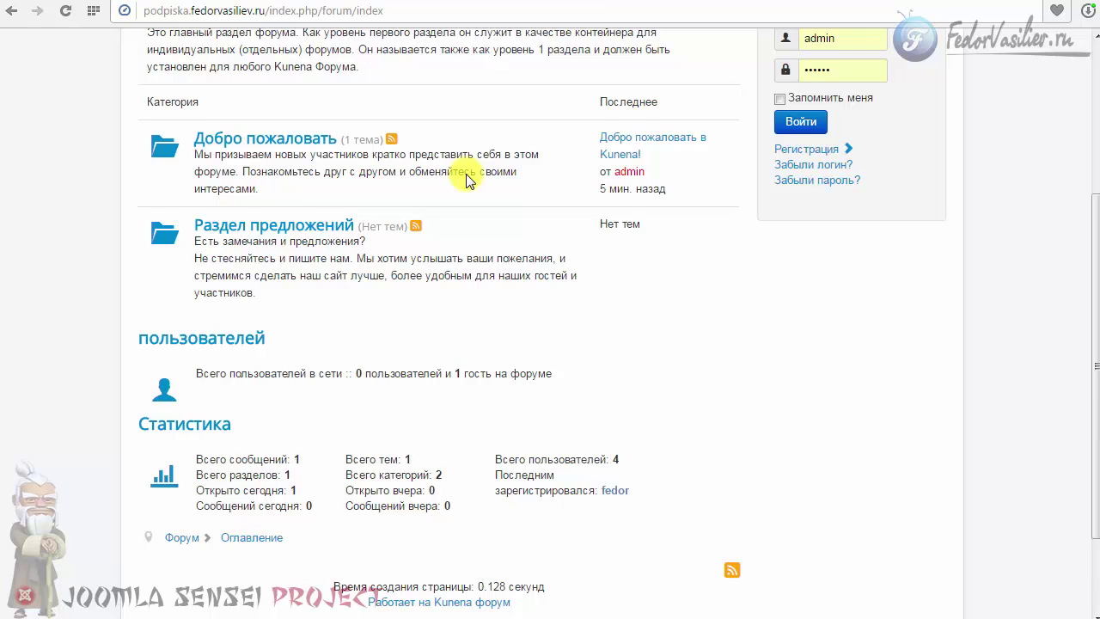
scroll(466, 179, "up", 1)
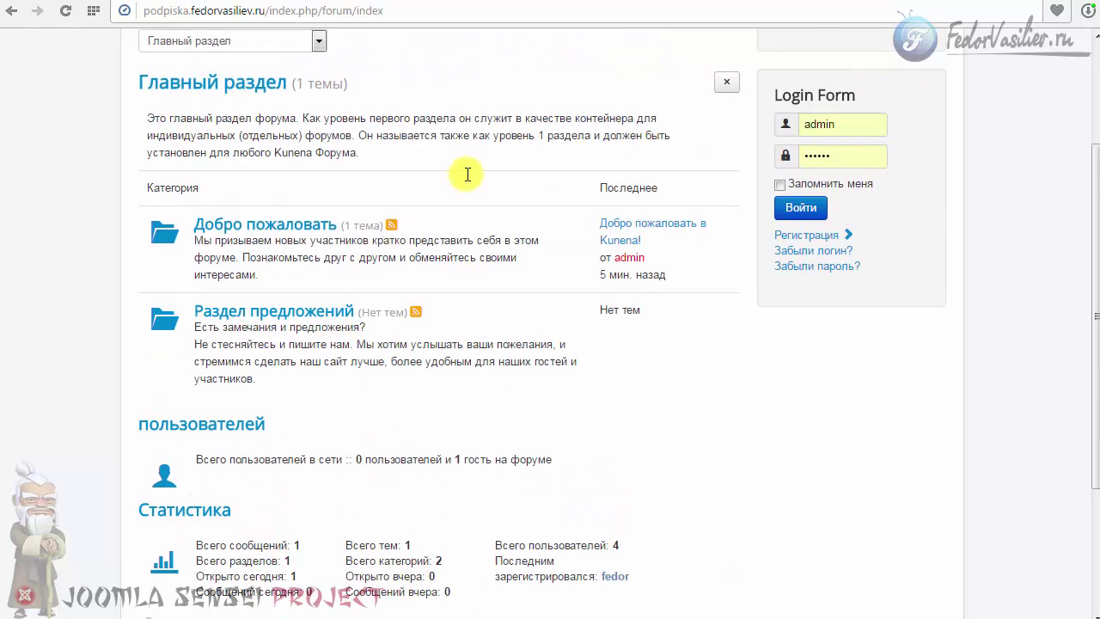
- Open the forum category Добро пожаловать and read its topic Добро пожаловать в Kunena! through to the end
left_click(232, 234)
scroll(103, 255, "down", 2)
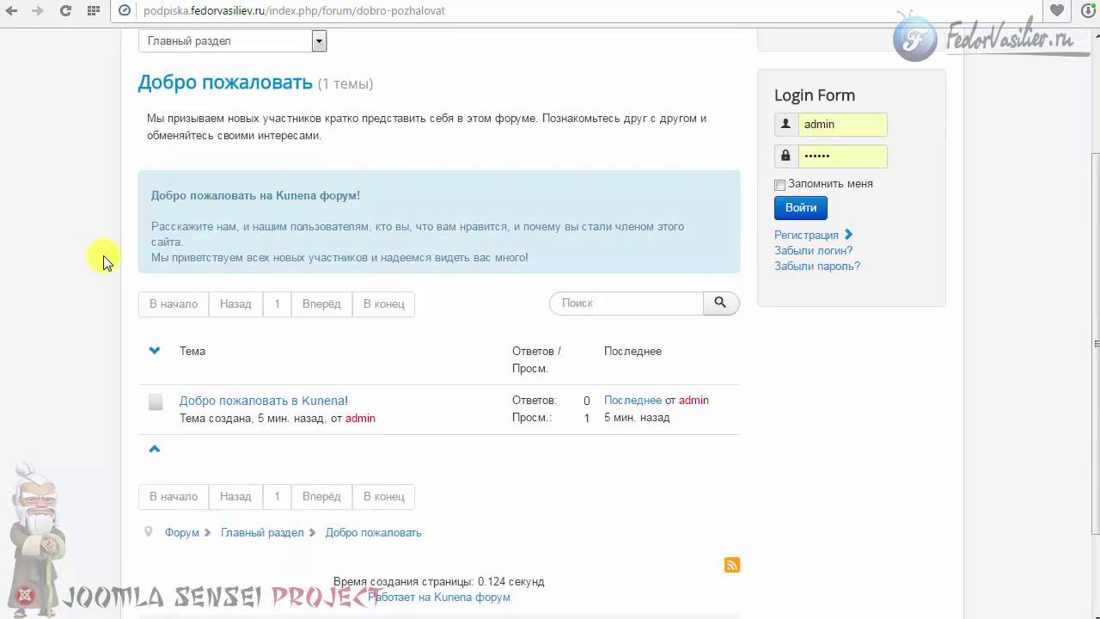
scroll(103, 254, "down", 2)
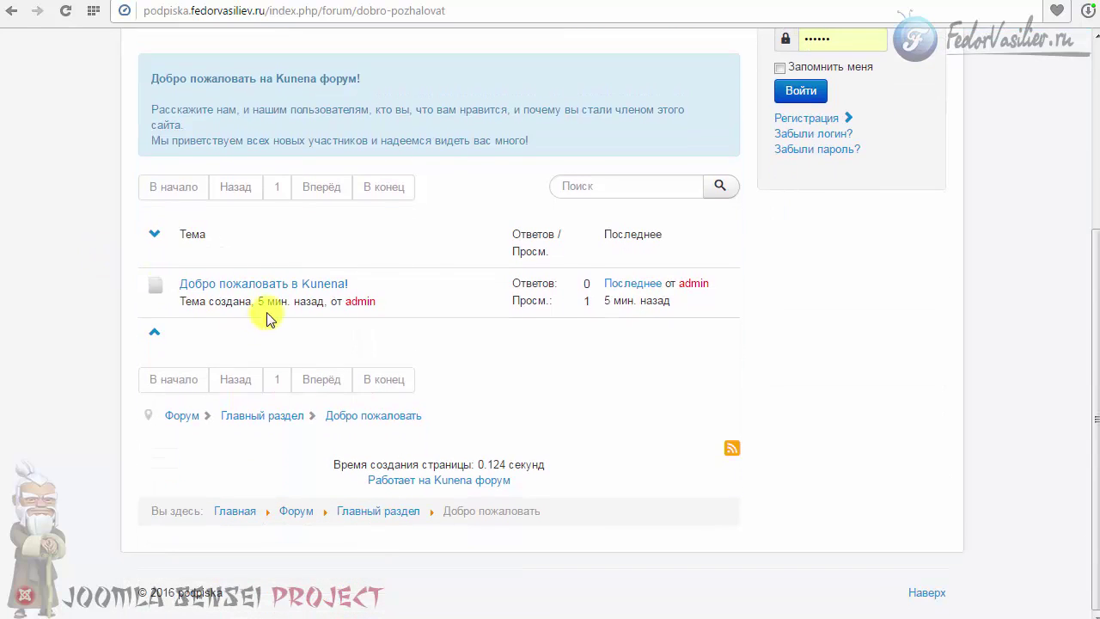
left_click(244, 284)
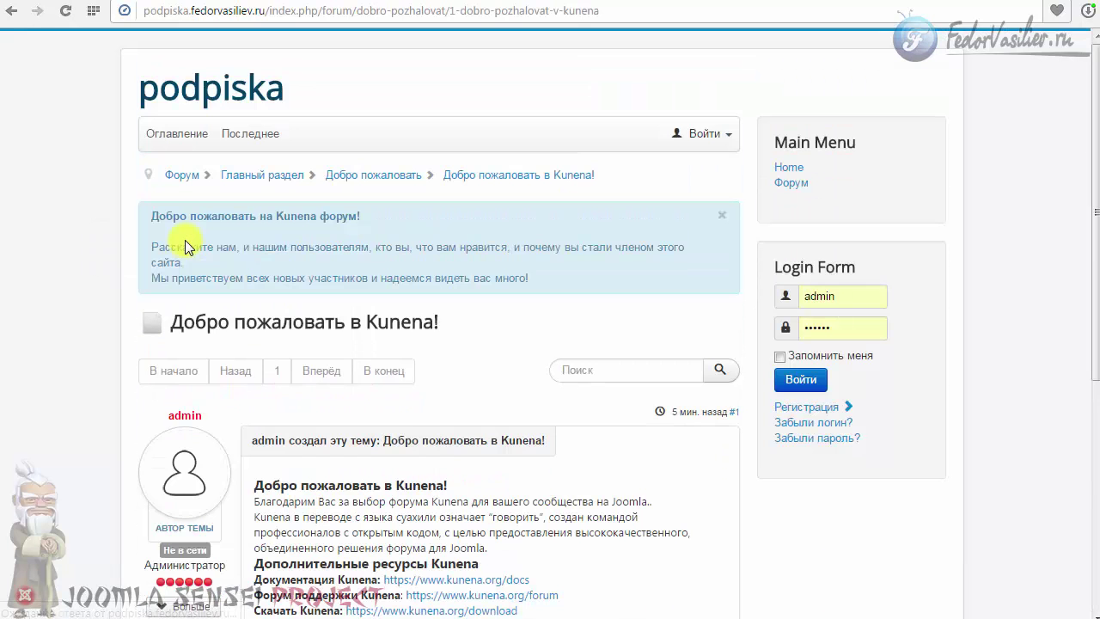
scroll(184, 240, "down", 5)
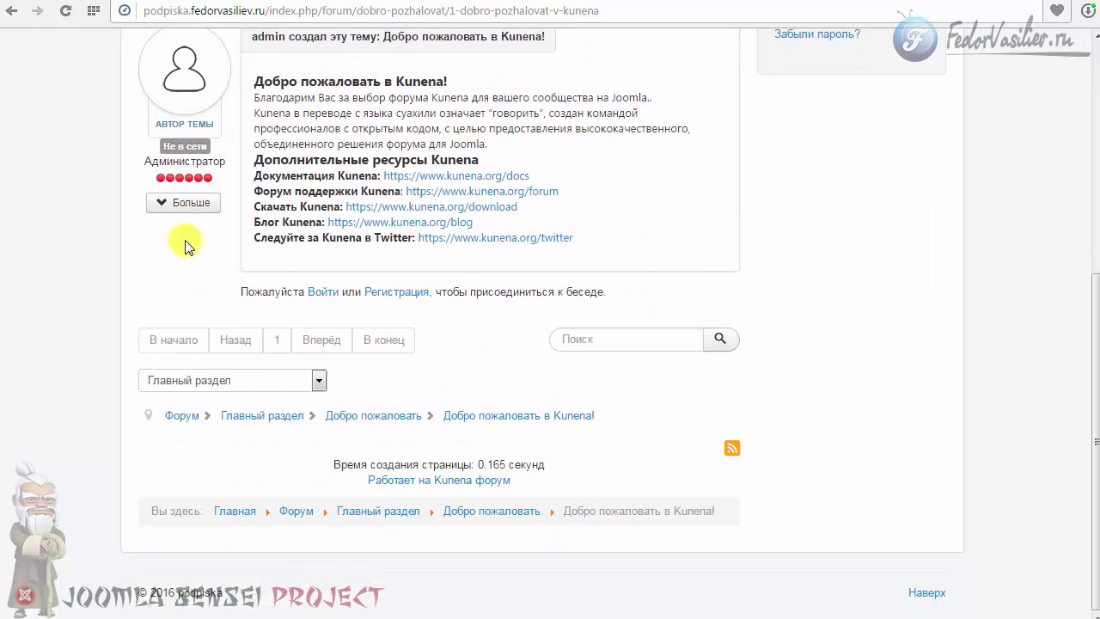
scroll(189, 245, "up", 4)
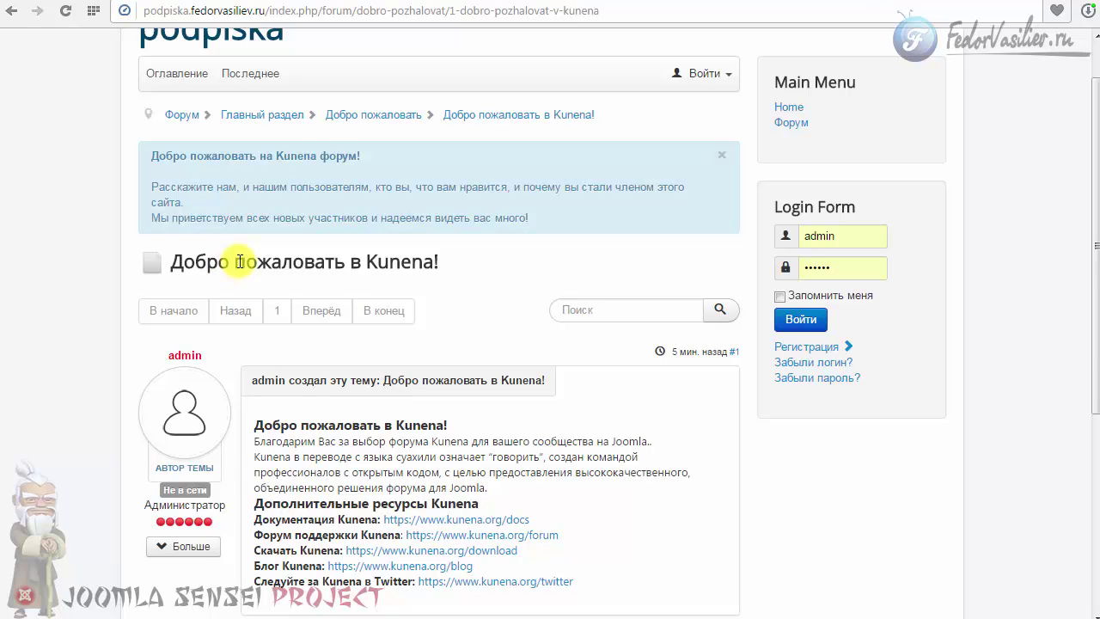
- Examine the wording of the topic title Добро пожаловать в Kunena! by highlighting parts of it, and look over the message below
left_click_drag(241, 261, 434, 267)
left_click(454, 278)
scroll(453, 292, "down", 3)
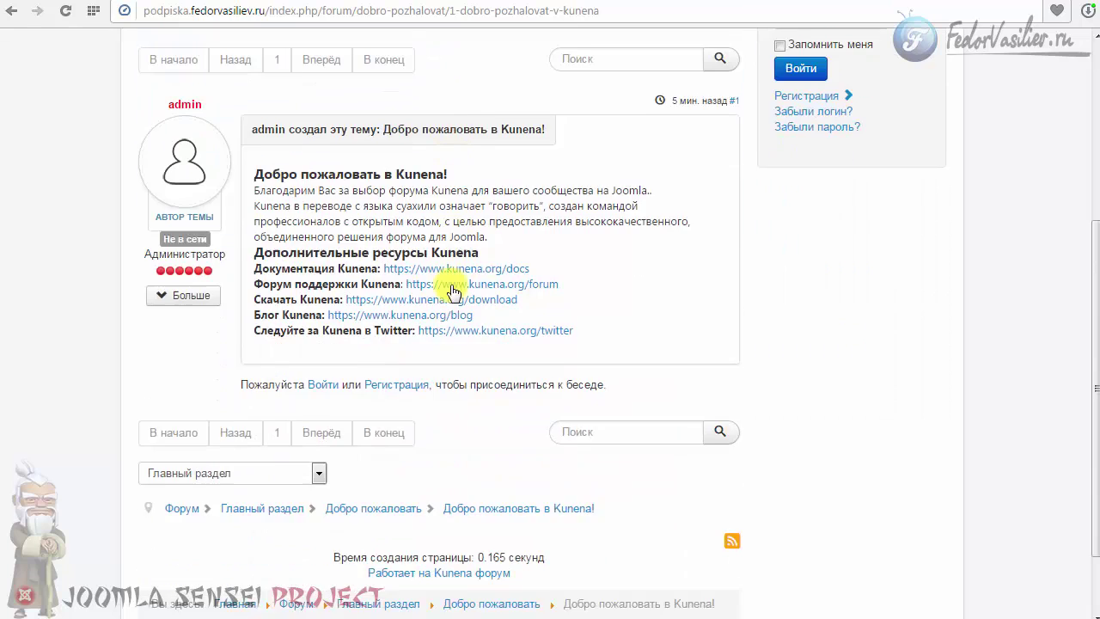
scroll(455, 301, "up", 3)
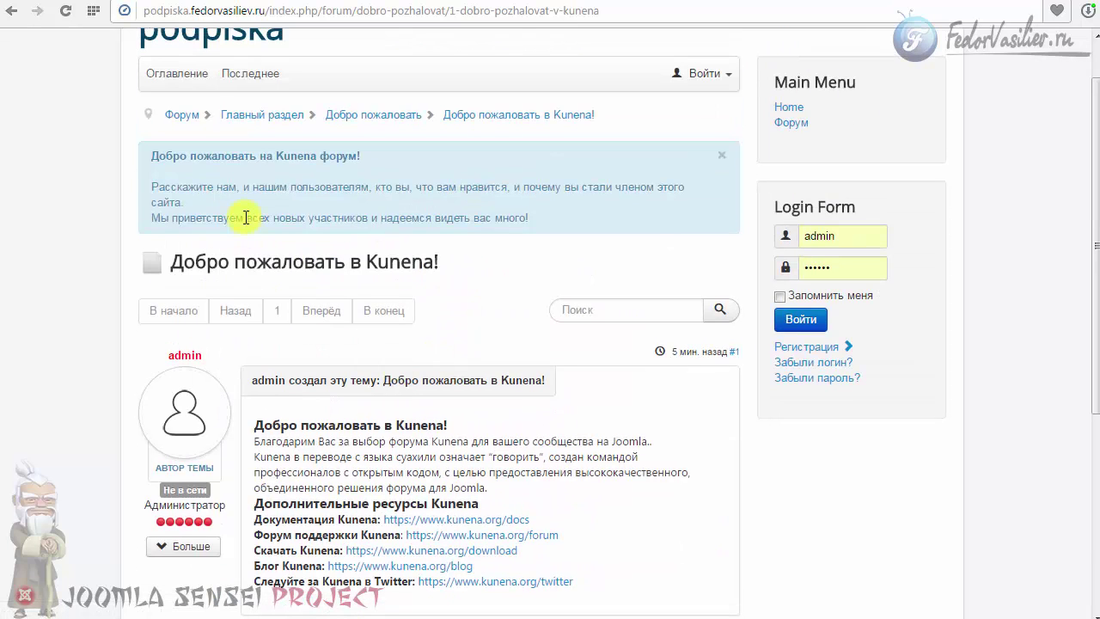
left_click_drag(160, 261, 354, 262)
left_click(239, 264)
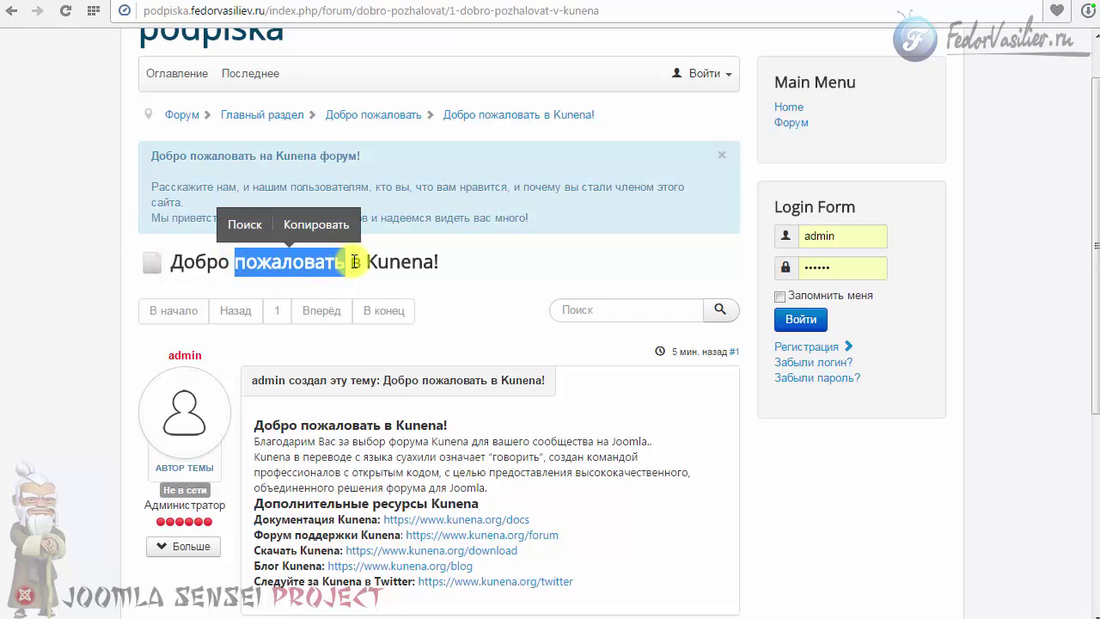
left_click(361, 260)
left_click_drag(367, 263, 437, 268)
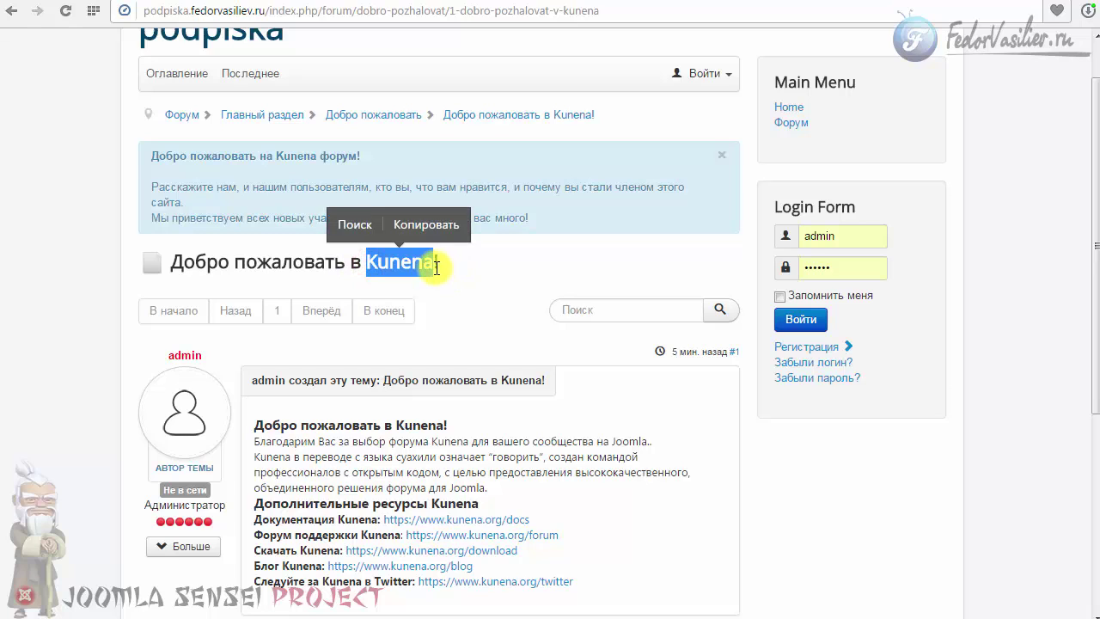
left_click(454, 264)
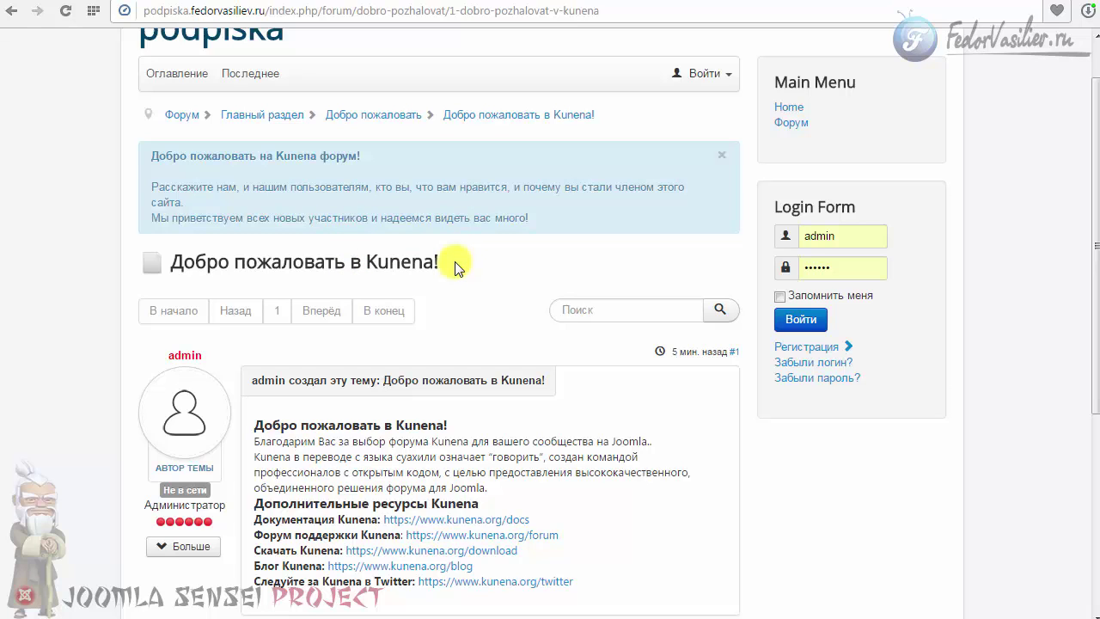